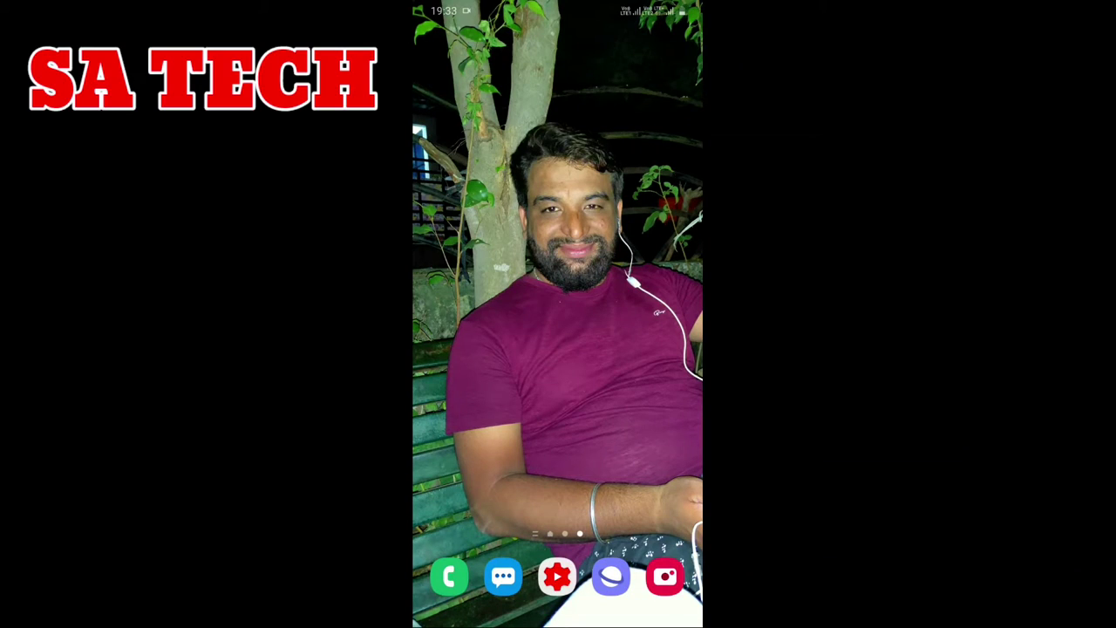
Swipe to the main home page and launch Google Play Store from its icon.
{"action": "left_click_drag", "start_coordinate": [454, 349], "coordinate": [663, 349]}
{"action": "left_click_drag", "start_coordinate": [453, 348], "coordinate": [663, 349]}
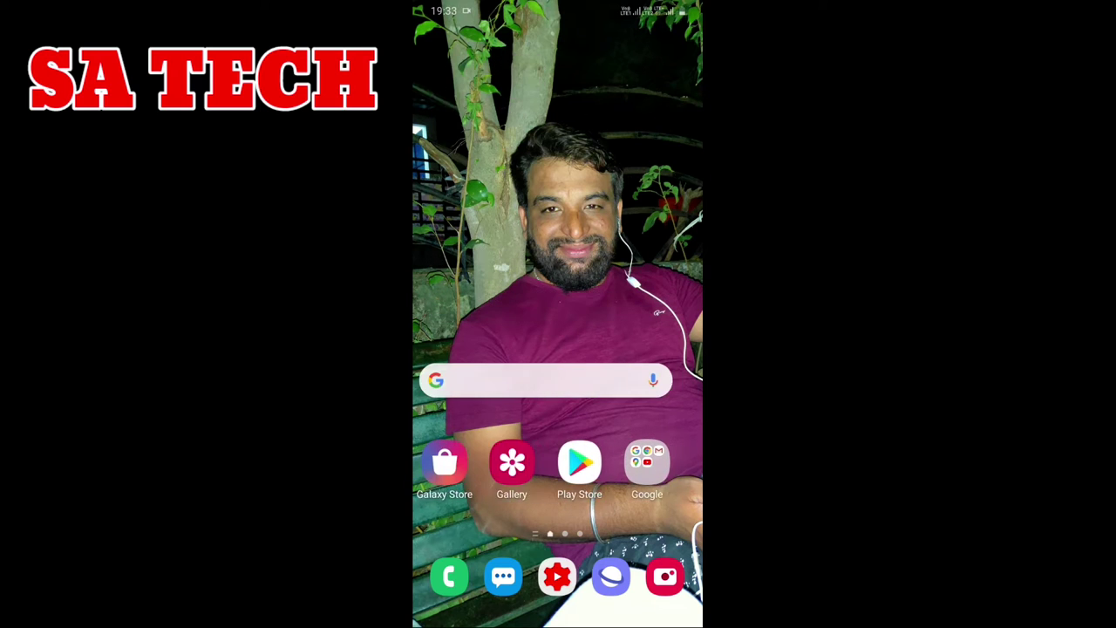
{"action": "left_click", "coordinate": [591, 462]}
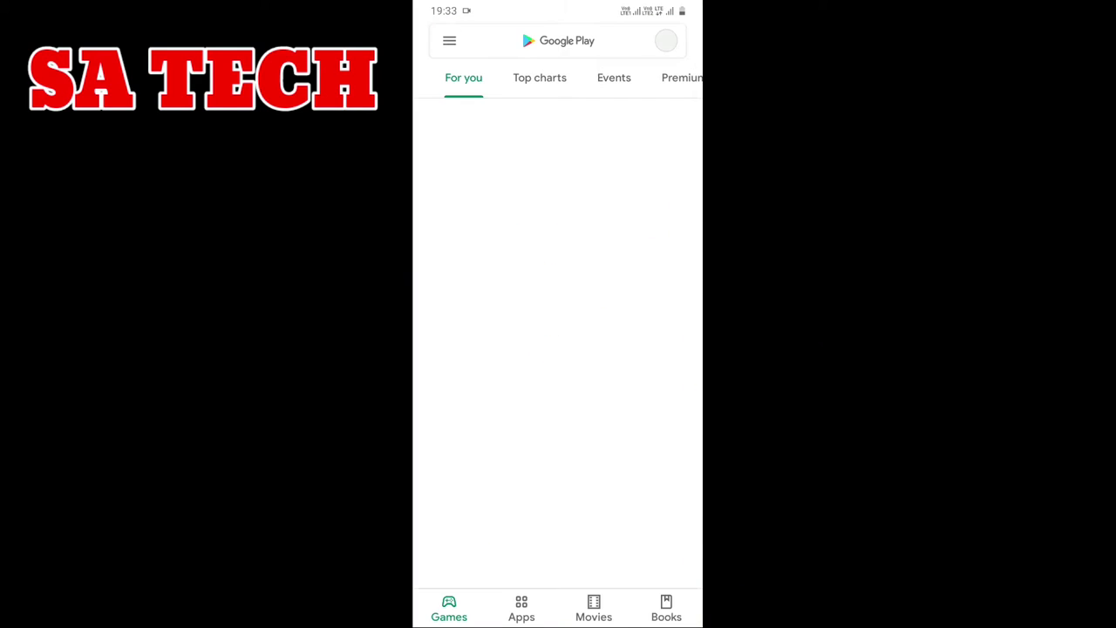
{"action": "left_click_drag", "start_coordinate": [415, 375], "coordinate": [498, 375]}
{"action": "left_click_drag", "start_coordinate": [558, 488], "coordinate": [558, 218]}
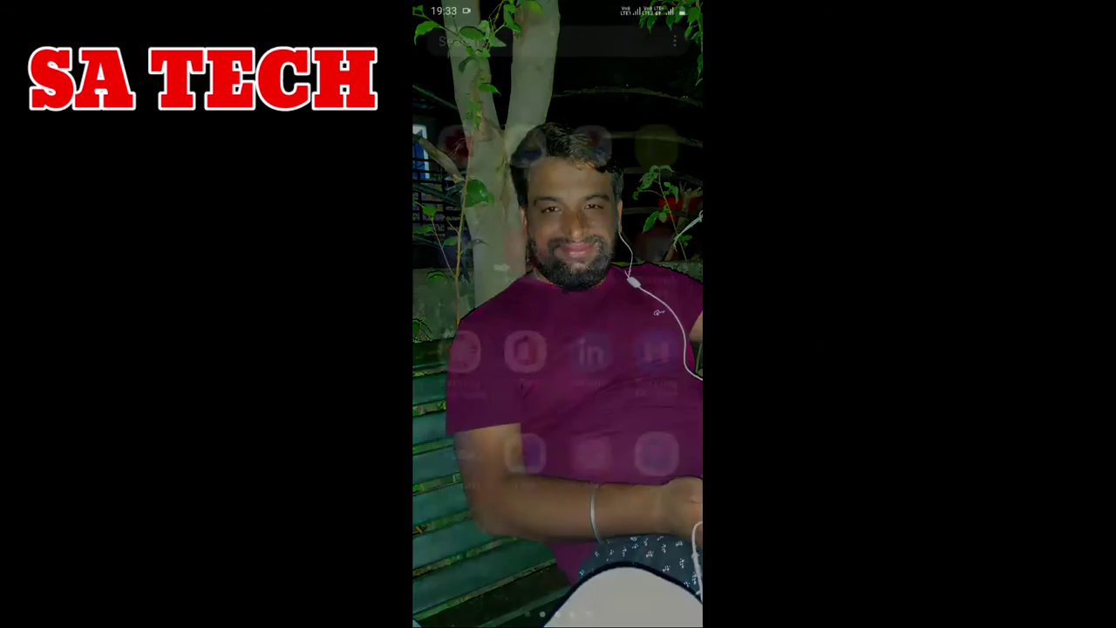
{"action": "left_click_drag", "start_coordinate": [610, 349], "coordinate": [576, 348]}
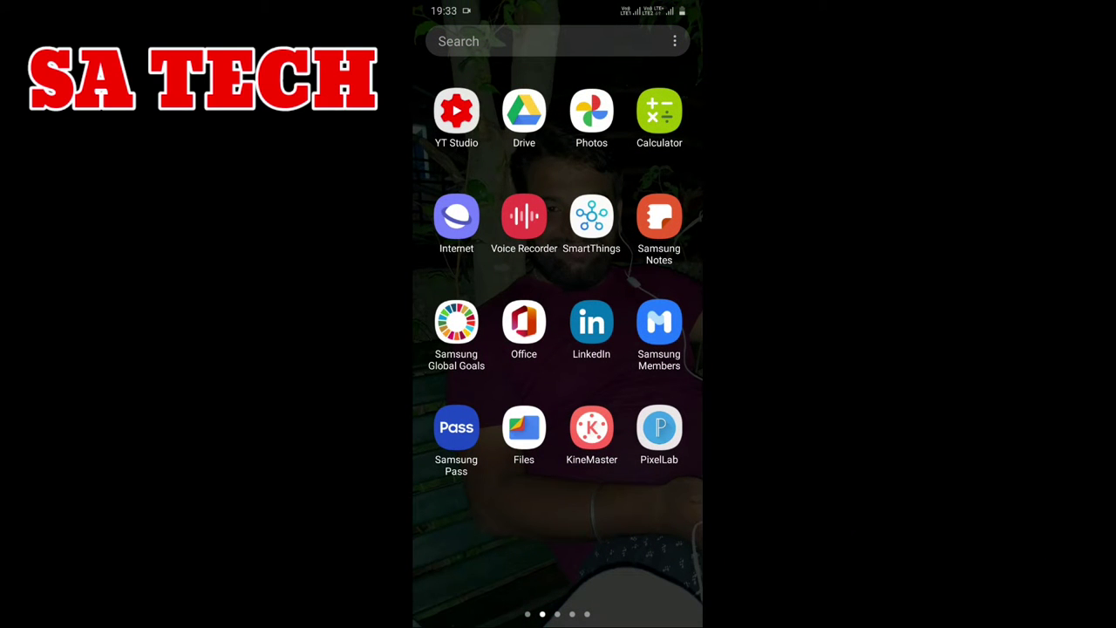
{"action": "left_click_drag", "start_coordinate": [415, 375], "coordinate": [471, 375]}
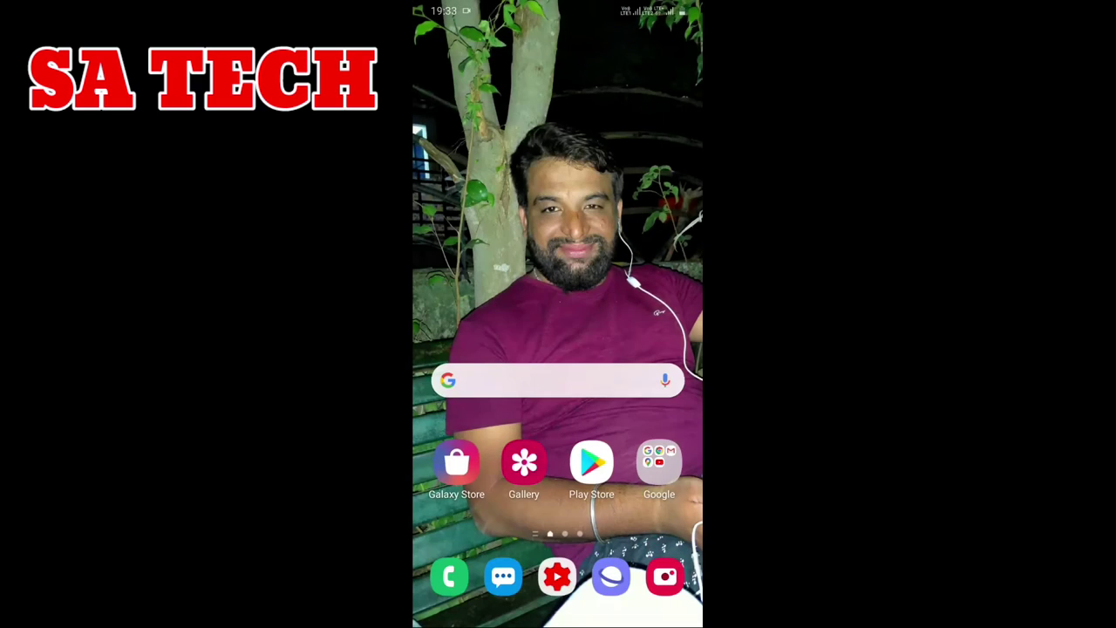
{"action": "left_click", "coordinate": [592, 462]}
Search the Play Store for 'ms excel' to view the Microsoft Excel listing, then go back home.
{"action": "left_click", "coordinate": [559, 40]}
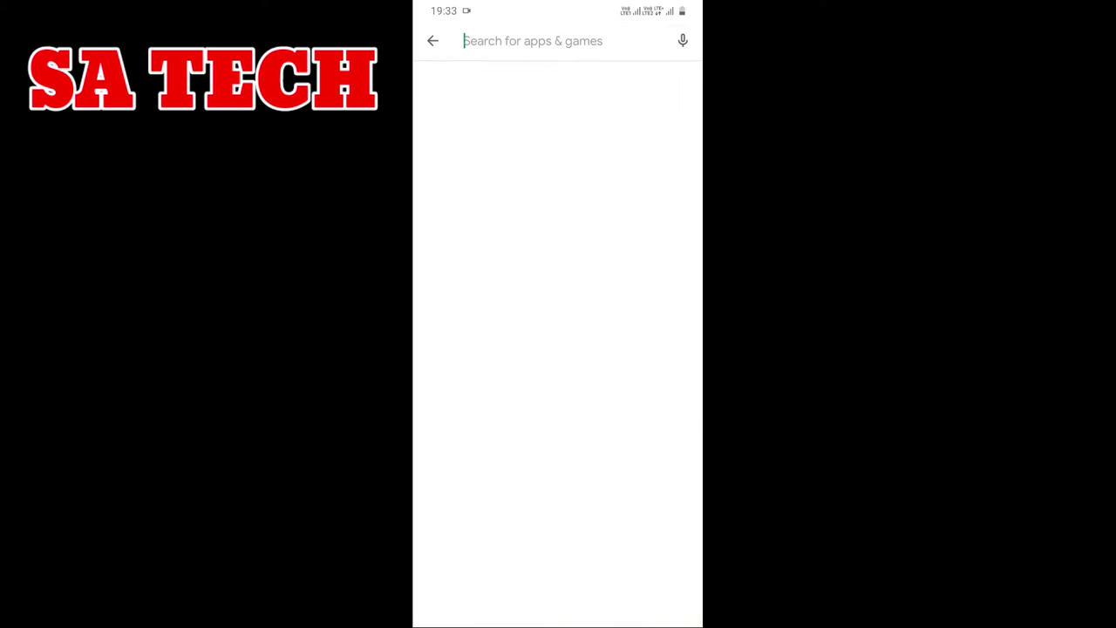
{"action": "type", "text": "ms "}
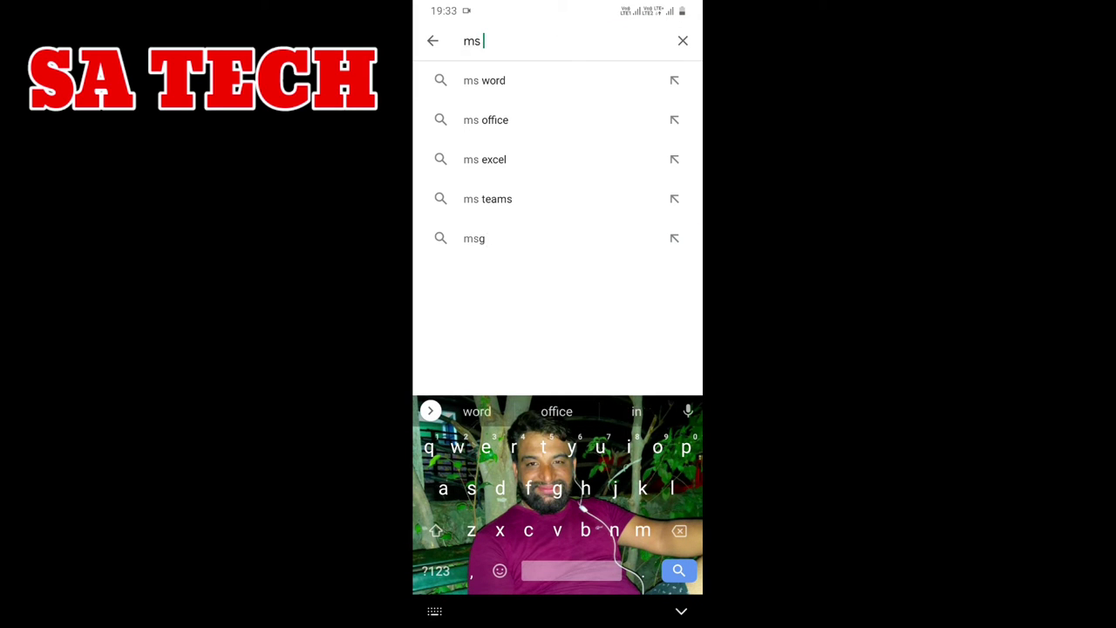
{"action": "type", "text": "ex"}
{"action": "left_click", "coordinate": [567, 80]}
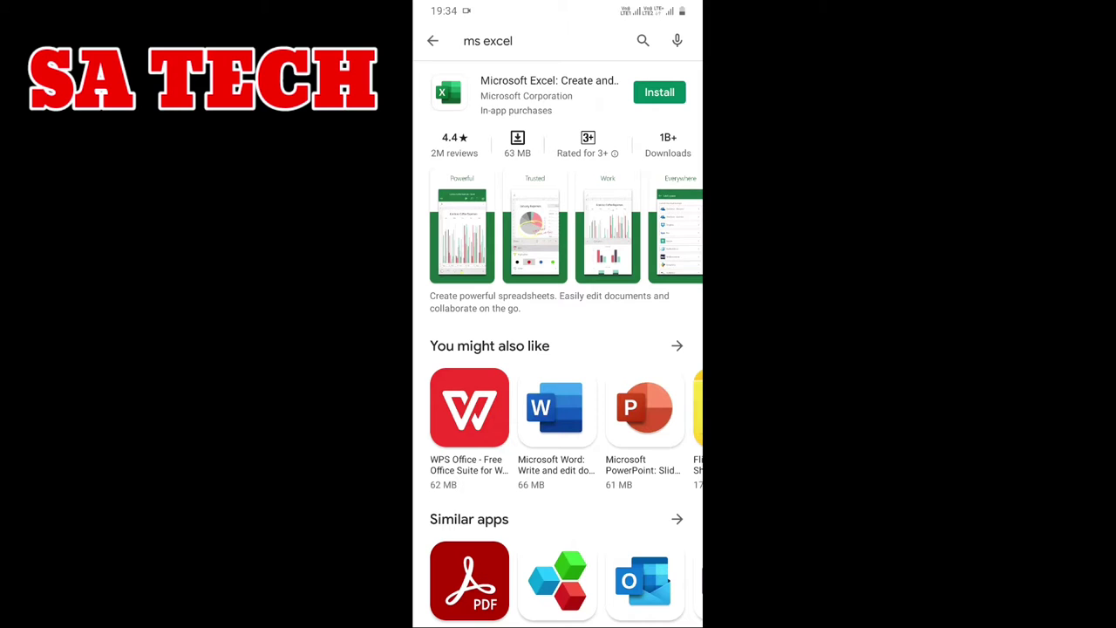
{"action": "left_click_drag", "start_coordinate": [415, 384], "coordinate": [471, 384]}
Launch Microsoft Office from the app drawer and create a new blank Excel workbook, Book (4).
{"action": "left_click_drag", "start_coordinate": [415, 359], "coordinate": [471, 359]}
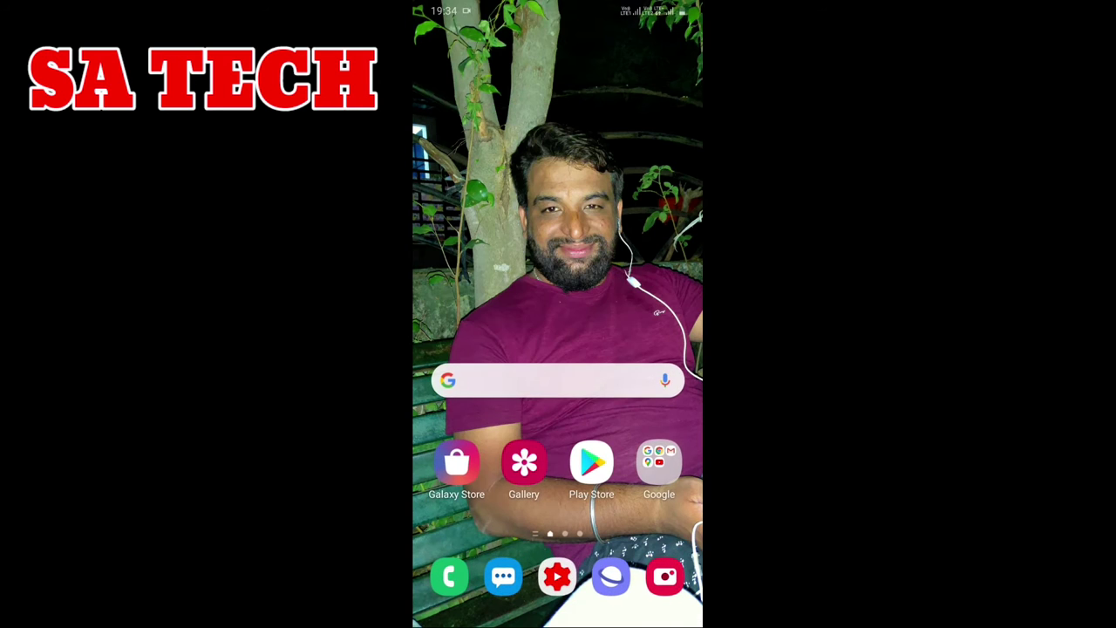
{"action": "left_click_drag", "start_coordinate": [558, 523], "coordinate": [558, 261]}
{"action": "left_click", "coordinate": [523, 324]}
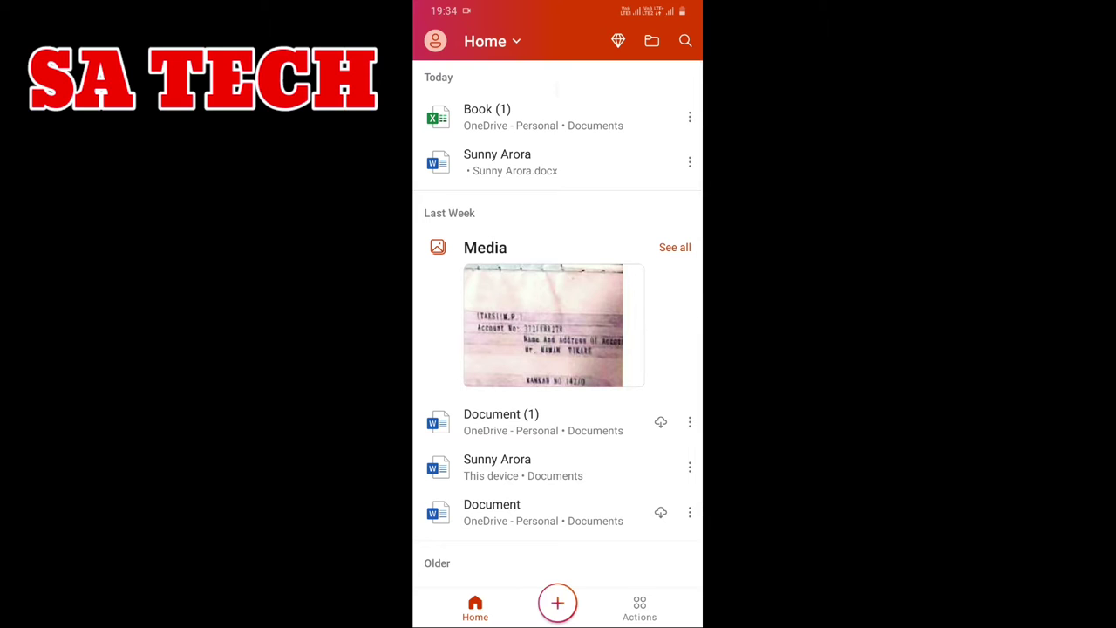
{"action": "left_click", "coordinate": [557, 602]}
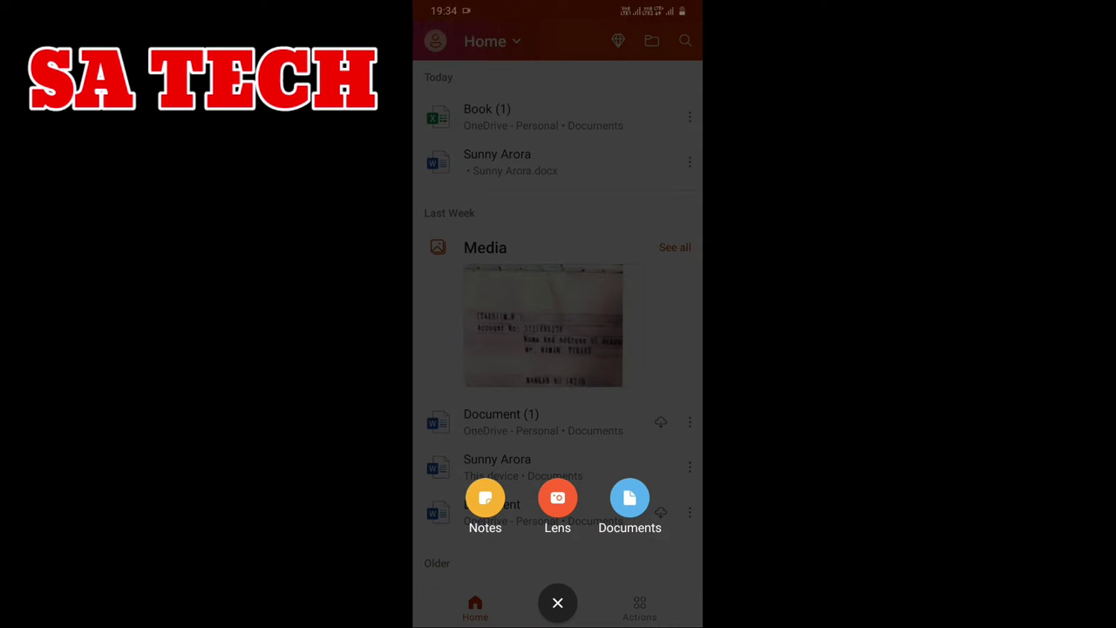
{"action": "left_click", "coordinate": [629, 498]}
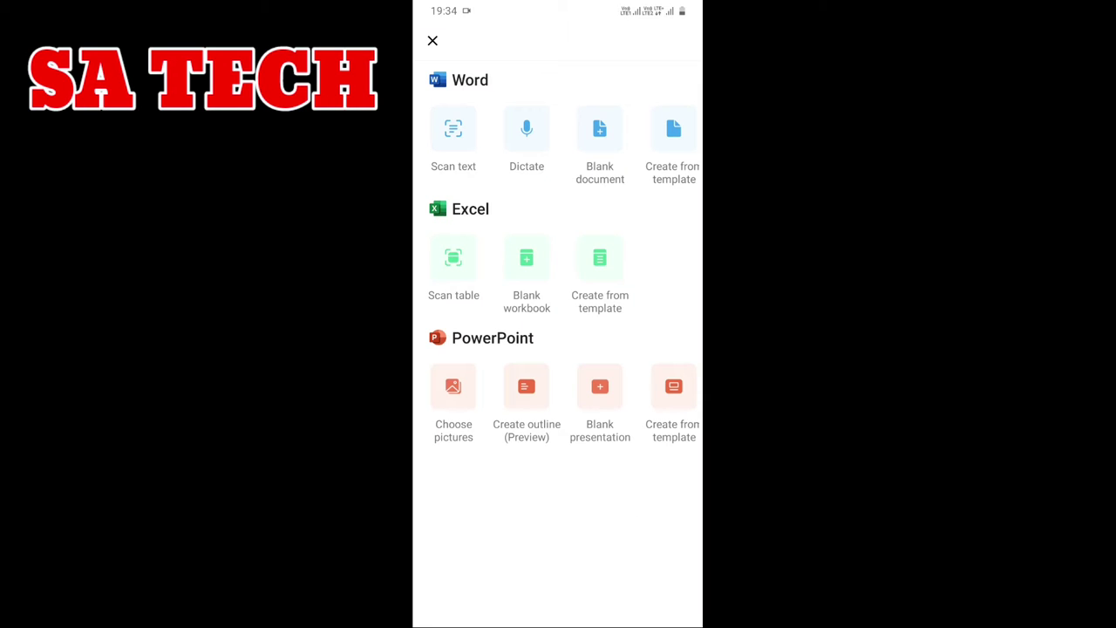
{"action": "left_click", "coordinate": [526, 271]}
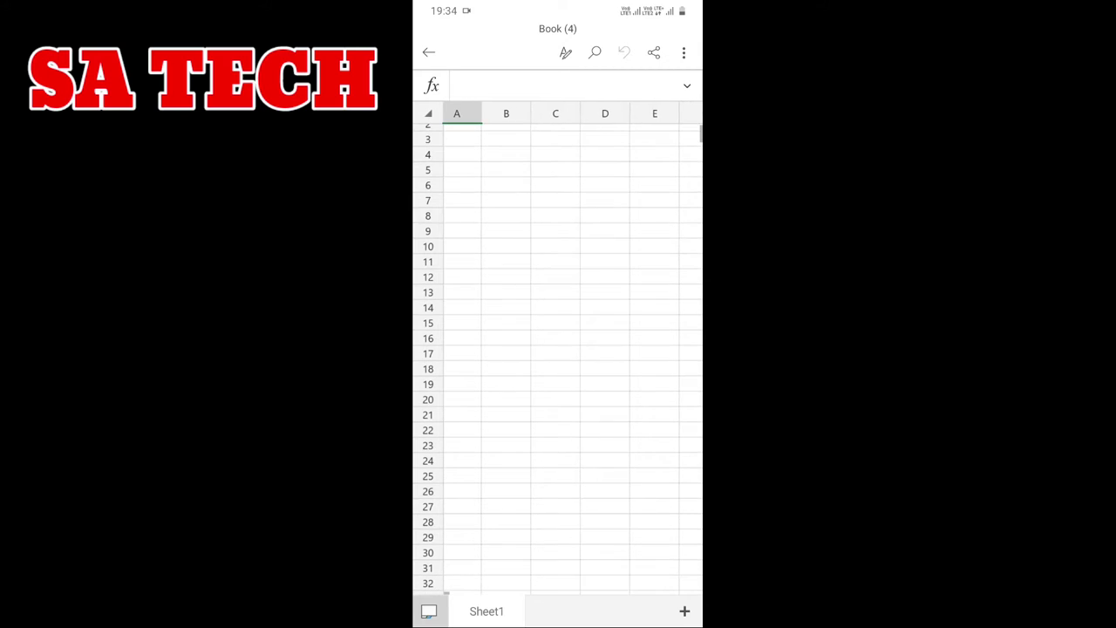
Zoom the blank Book (4) sheet out and in and scroll back to cell A1.
{"action": "scroll", "coordinate": [558, 348], "scroll_direction": "down", "scroll_amount": 5}
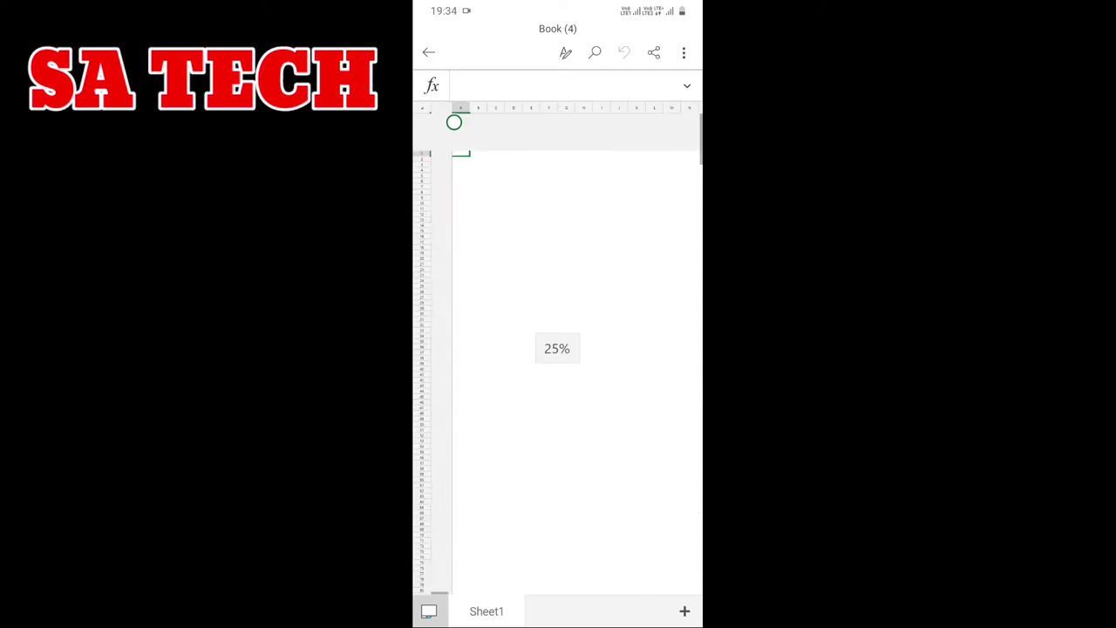
{"action": "scroll", "coordinate": [440, 116], "scroll_direction": "down", "scroll_amount": 2}
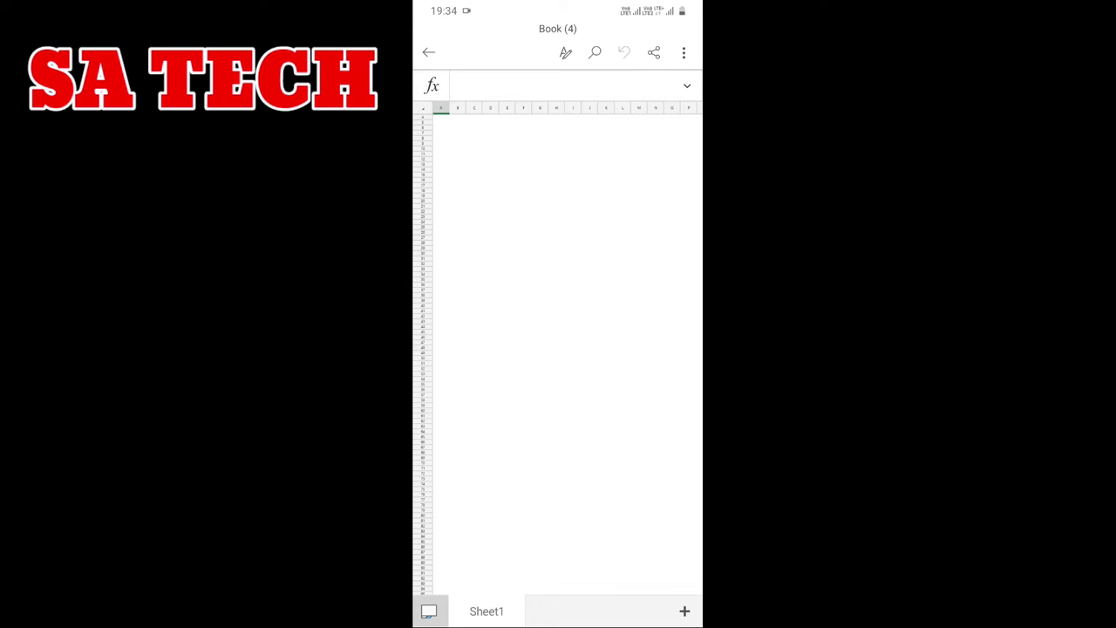
{"action": "scroll", "coordinate": [557, 349], "scroll_direction": "up", "scroll_amount": 5}
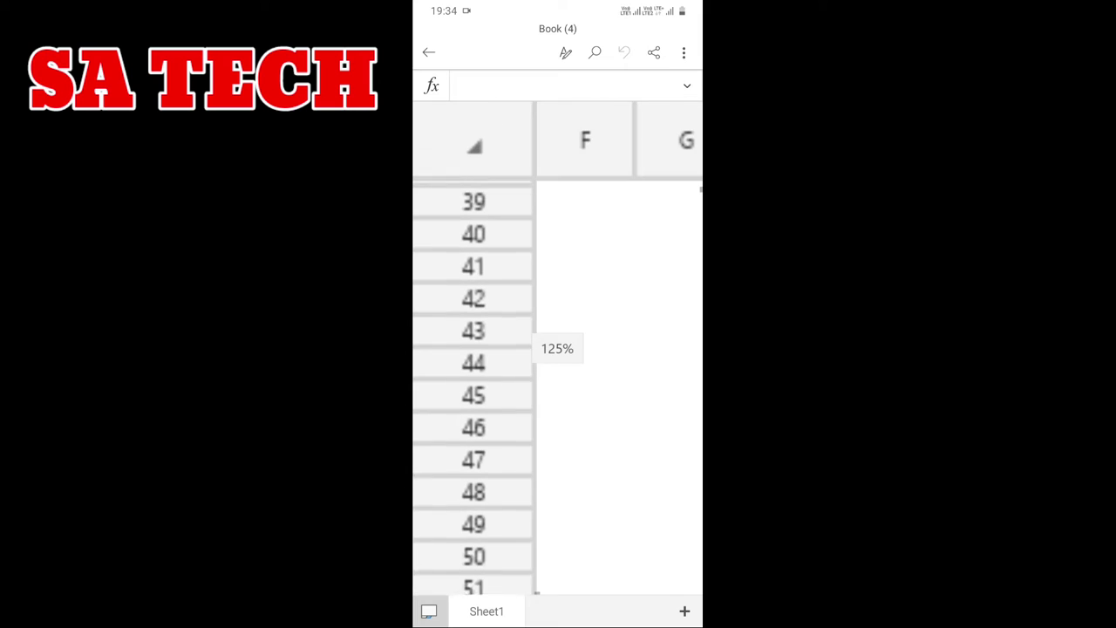
{"action": "scroll", "coordinate": [557, 349], "scroll_direction": "up", "scroll_amount": 10}
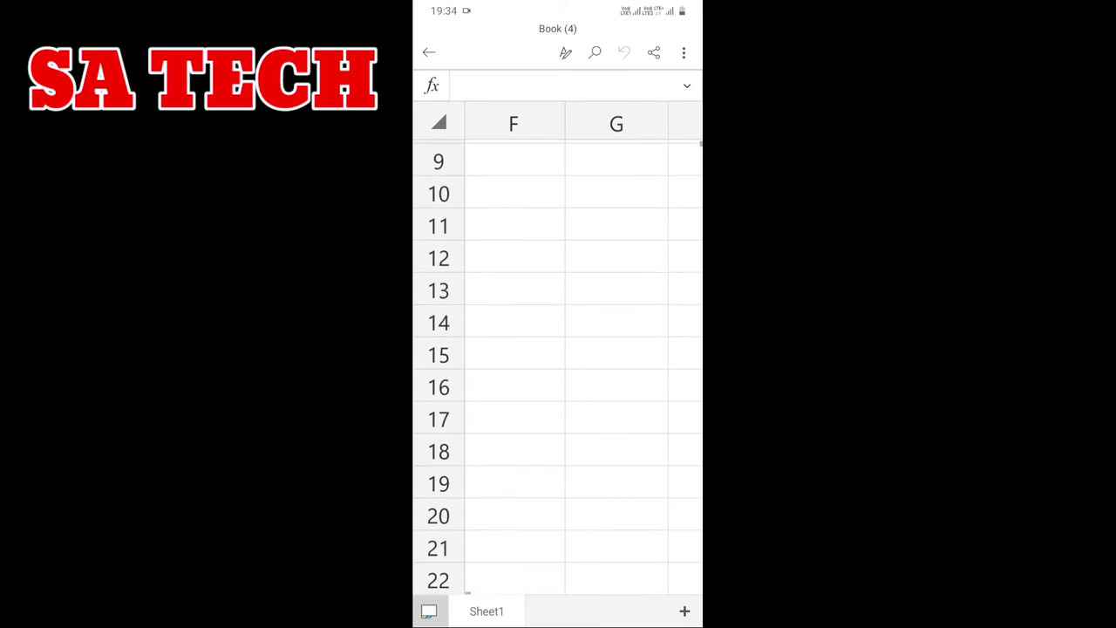
{"action": "scroll", "coordinate": [557, 348], "scroll_direction": "up", "scroll_amount": 4}
{"action": "scroll", "coordinate": [557, 349], "scroll_direction": "down", "scroll_amount": 1}
{"action": "scroll", "coordinate": [557, 349], "scroll_direction": "down", "scroll_amount": 1}
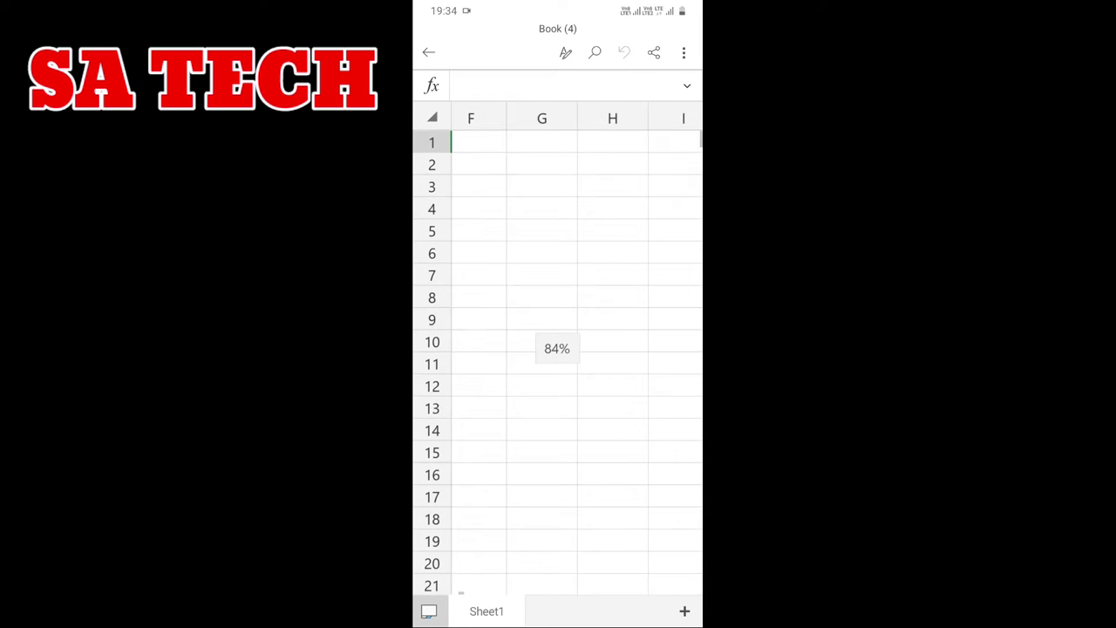
{"action": "scroll", "coordinate": [558, 349], "scroll_direction": "left", "scroll_amount": 5}
{"action": "scroll", "coordinate": [557, 349], "scroll_direction": "down", "scroll_amount": 1}
{"action": "scroll", "coordinate": [557, 349], "scroll_direction": "down", "scroll_amount": 1}
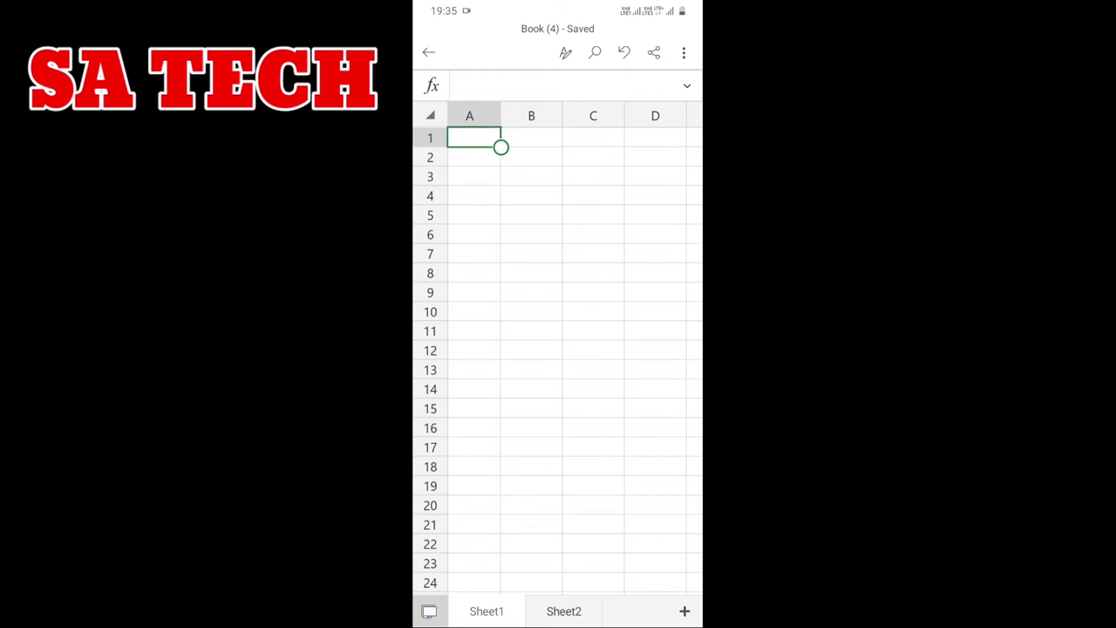
Enter the number 1 in cell A1 using the numeric keyboard.
{"action": "left_click", "coordinate": [531, 138]}
{"action": "left_click", "coordinate": [479, 138]}
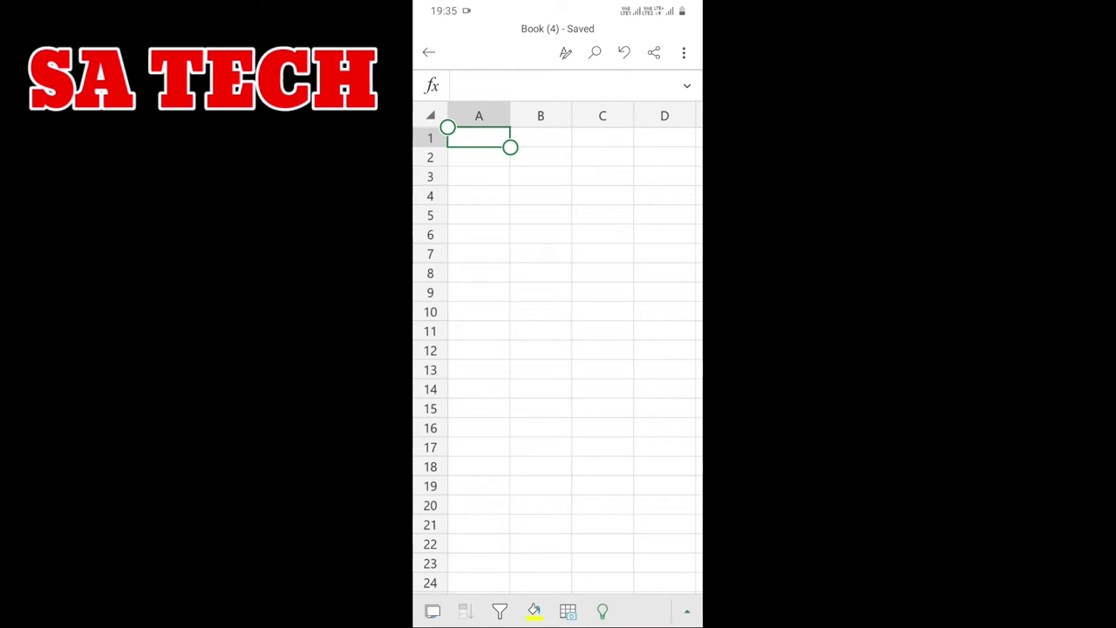
{"action": "left_click", "coordinate": [479, 138]}
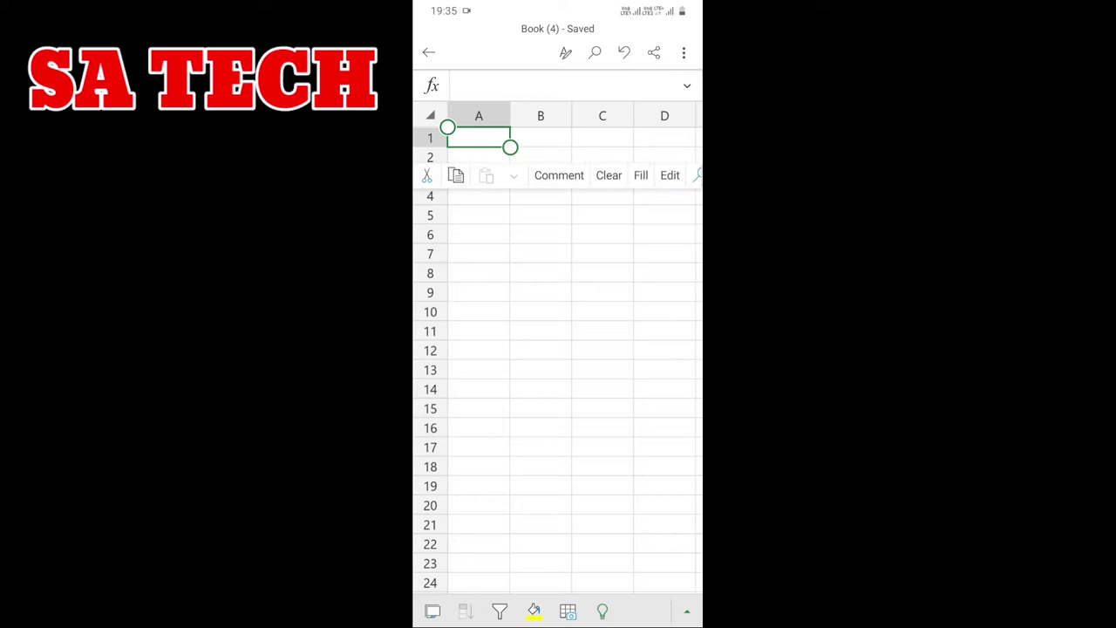
{"action": "left_click", "coordinate": [479, 138]}
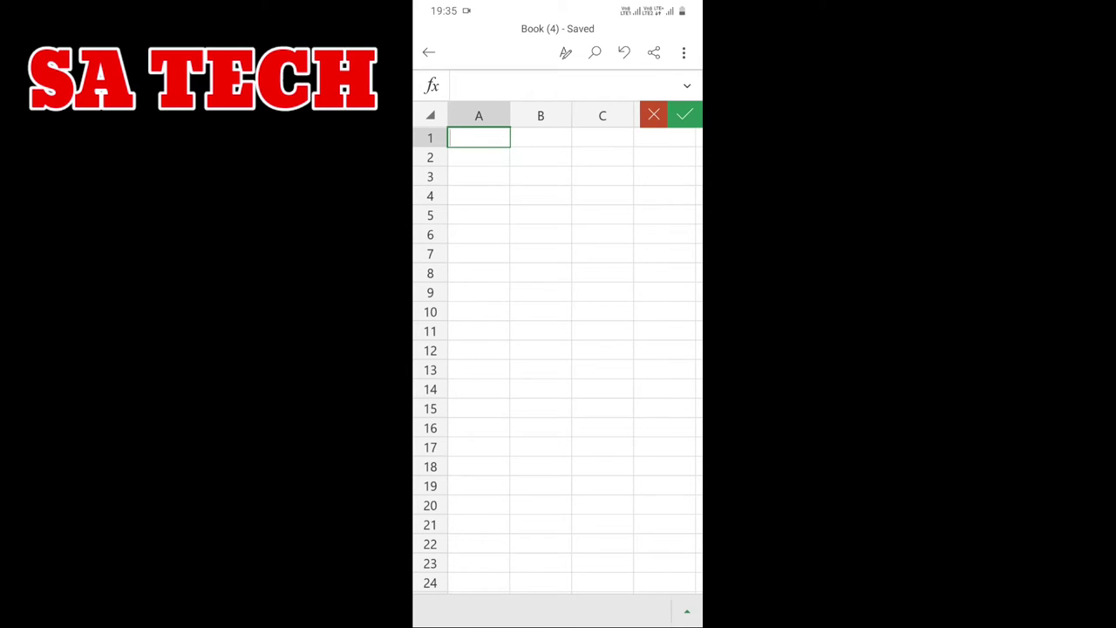
{"action": "left_click", "coordinate": [436, 570]}
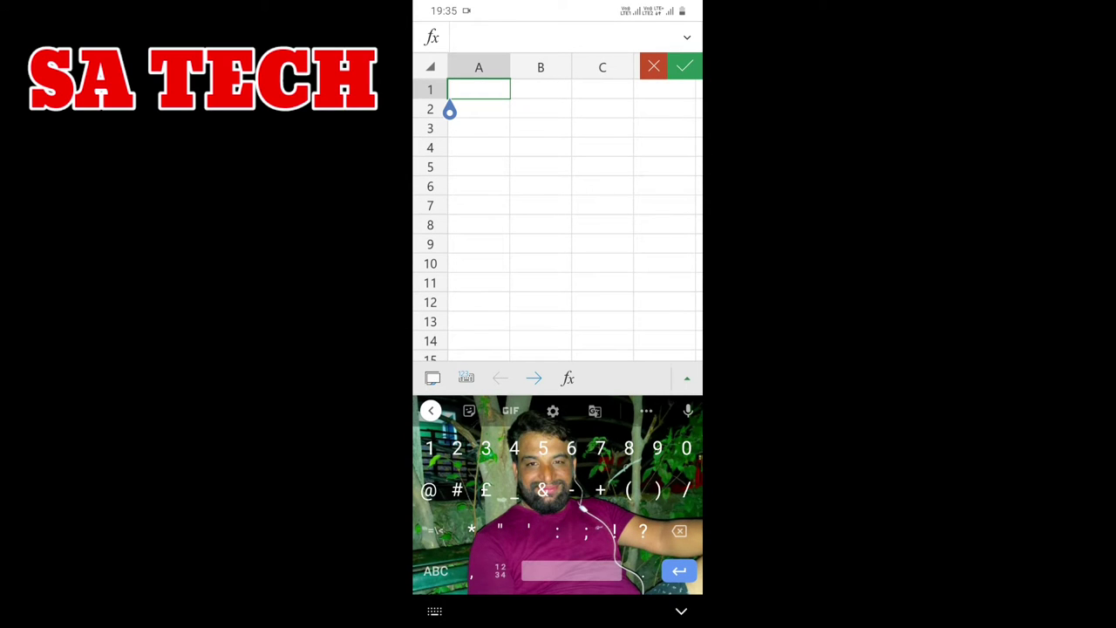
{"action": "left_click", "coordinate": [500, 570]}
{"action": "type", "text": "1"}
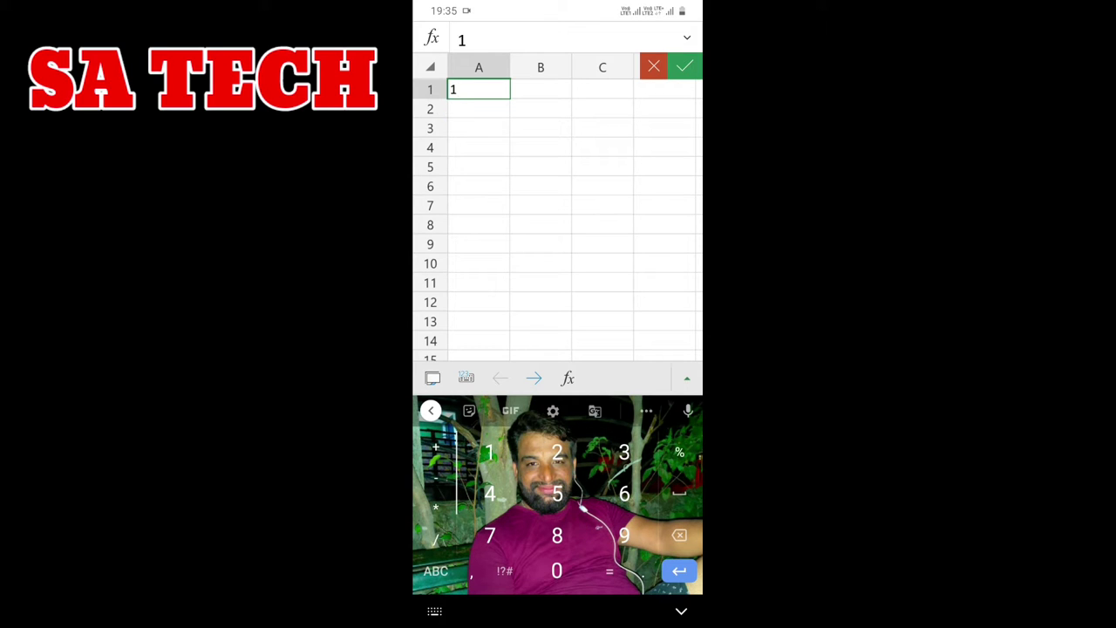
{"action": "key", "text": "Return"}
Enter 't' in A2, bring up the number keypad, and move the selection to A4.
{"action": "type", "text": "t"}
{"action": "key", "text": "Return"}
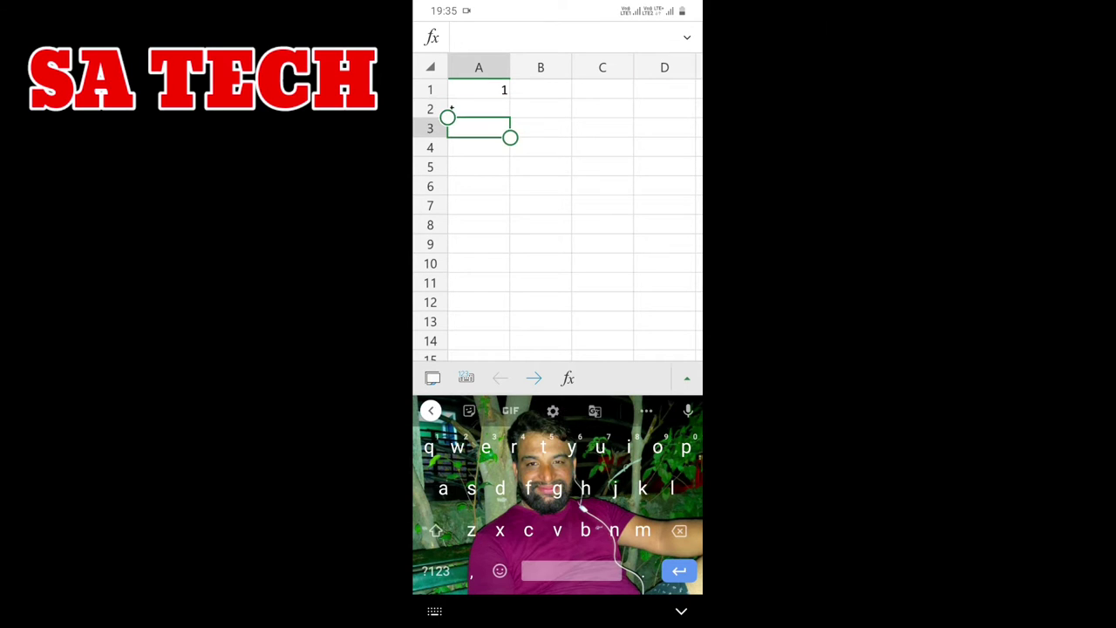
{"action": "left_click", "coordinate": [467, 378]}
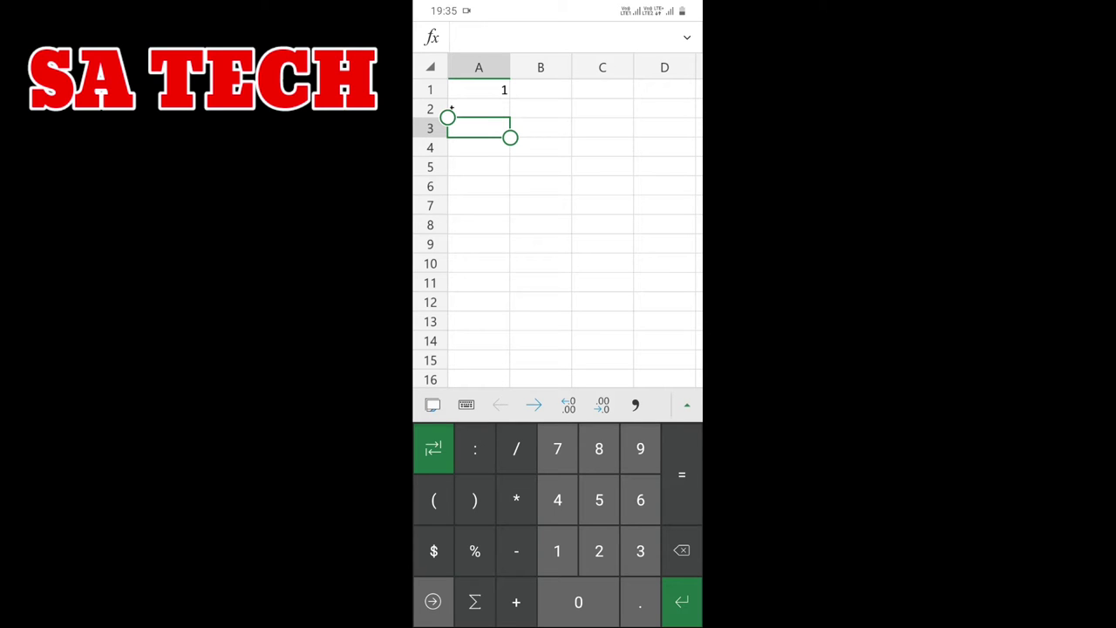
{"action": "left_click", "coordinate": [541, 127]}
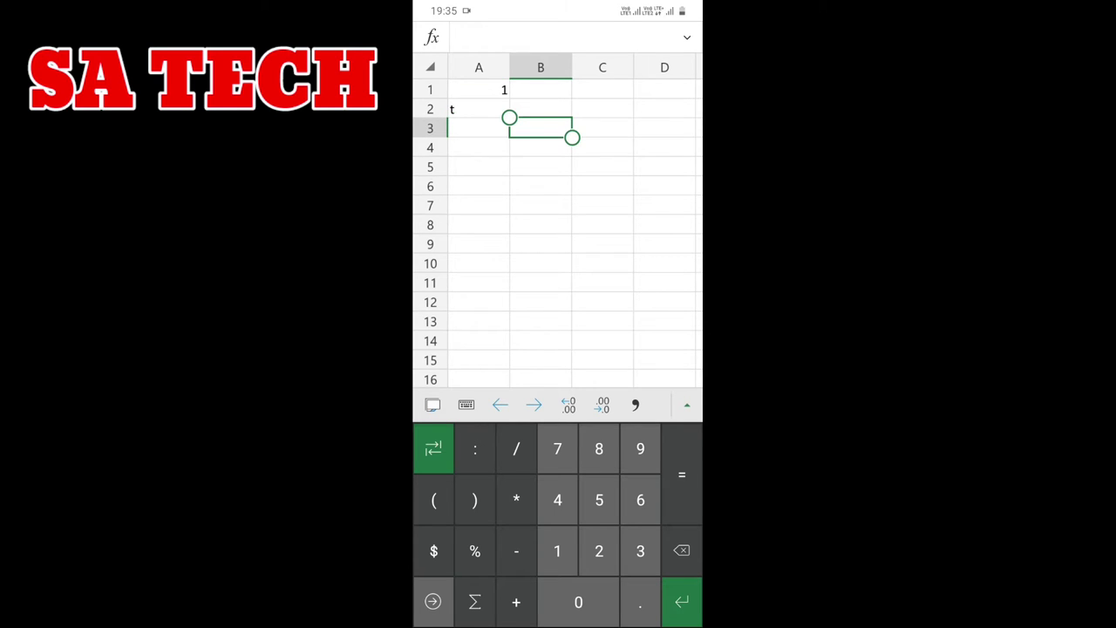
{"action": "left_click", "coordinate": [499, 404]}
{"action": "left_click", "coordinate": [540, 127]}
{"action": "left_click", "coordinate": [500, 405]}
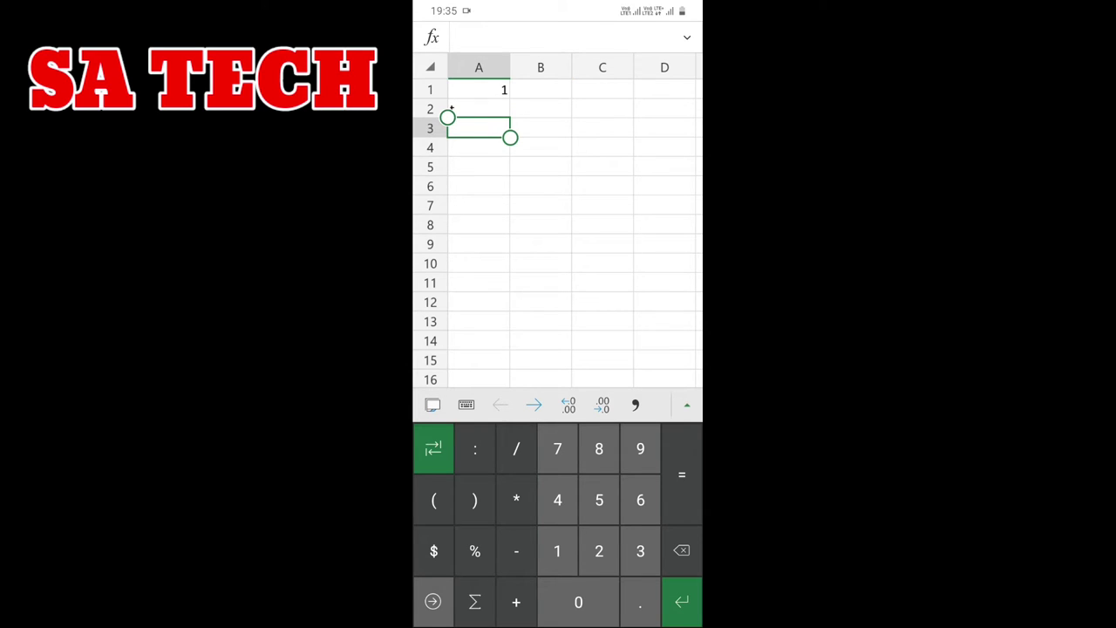
{"action": "left_click", "coordinate": [681, 602]}
Fill A2:A6 with 26, 589, 899, 489 and 7829.
{"action": "left_click", "coordinate": [478, 109]}
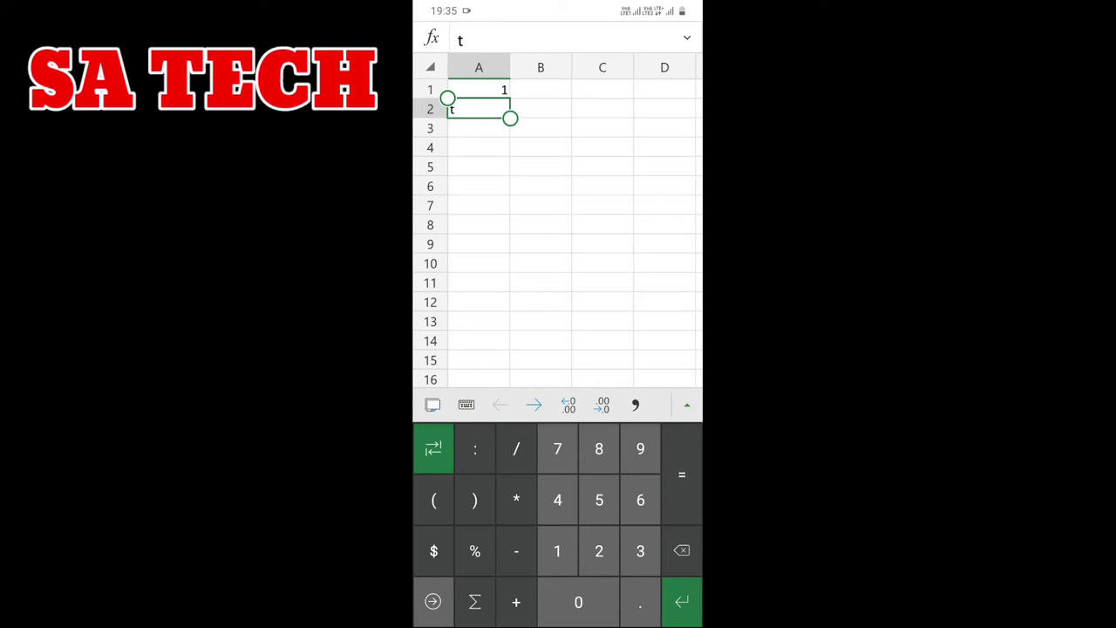
{"action": "type", "text": "25"}
{"action": "key", "text": "BackSpace"}
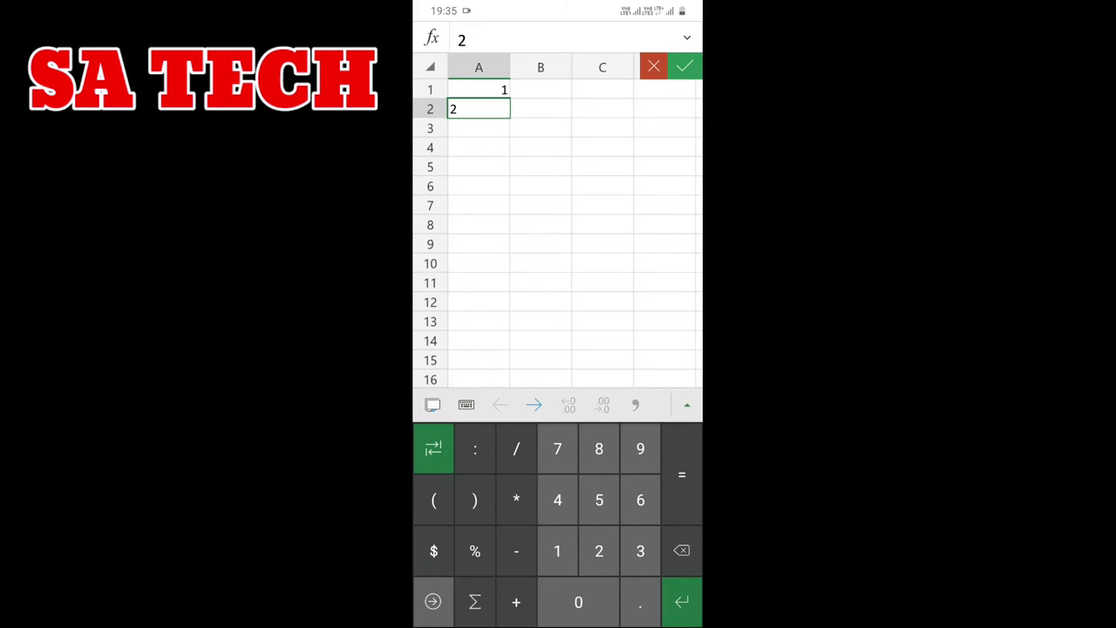
{"action": "type", "text": "6"}
{"action": "left_click", "coordinate": [682, 602]}
{"action": "type", "text": "5"}
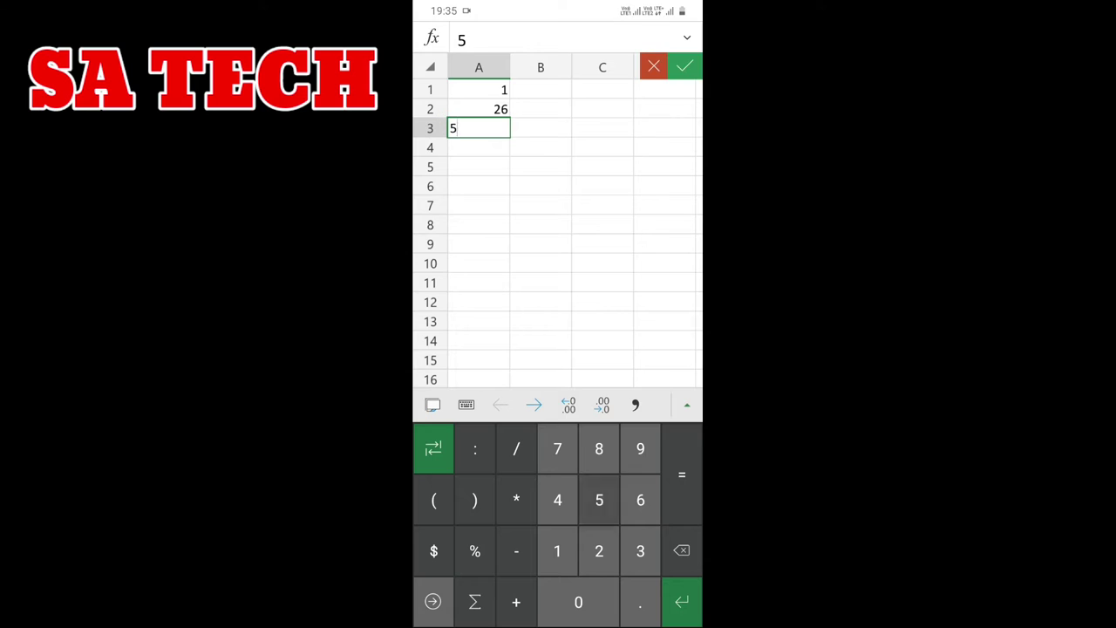
{"action": "type", "text": "89"}
{"action": "left_click", "coordinate": [682, 602]}
{"action": "type", "text": "899"}
{"action": "left_click", "coordinate": [682, 602]}
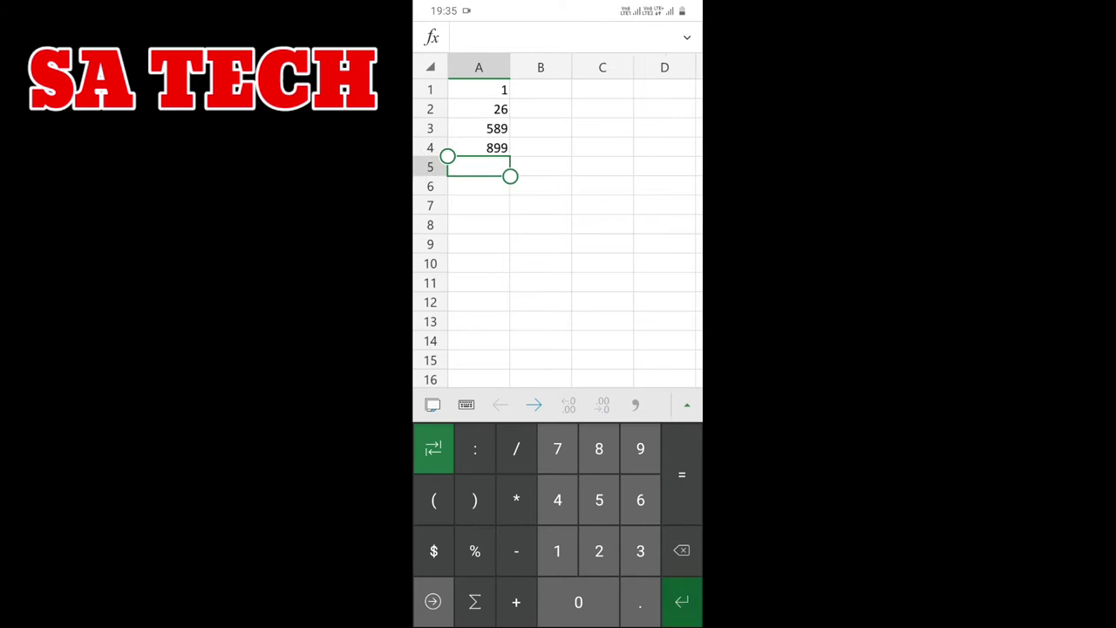
{"action": "type", "text": "489"}
{"action": "left_click", "coordinate": [682, 601]}
{"action": "type", "text": "7"}
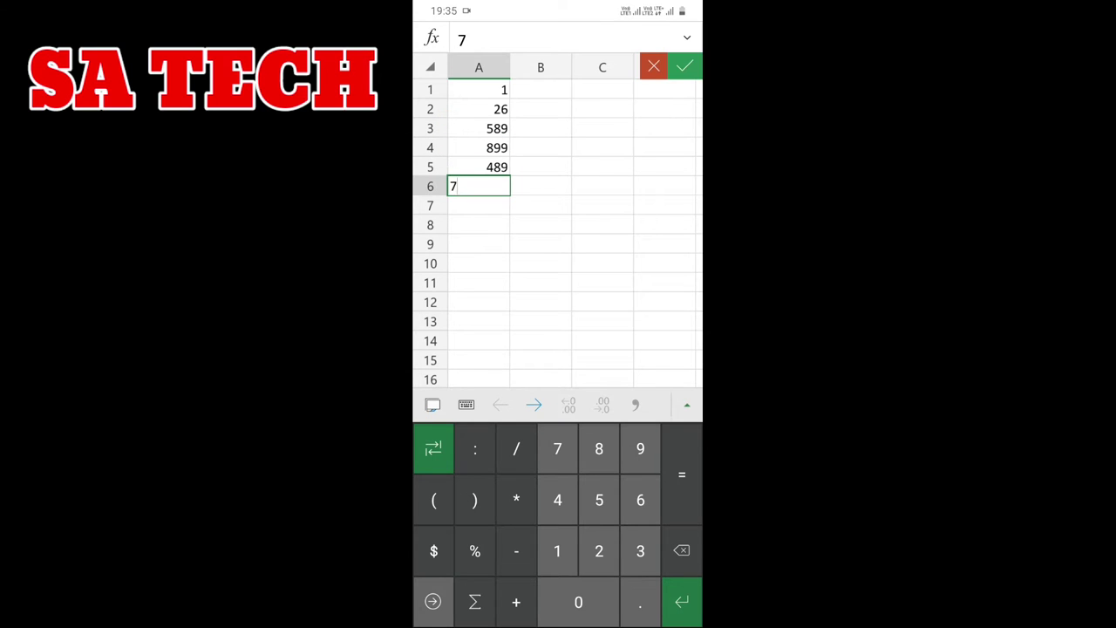
{"action": "type", "text": "829"}
{"action": "left_click", "coordinate": [682, 602]}
Fill B1:B5 with 586, 5, 56, 4 and 4563.
{"action": "left_click", "coordinate": [541, 89]}
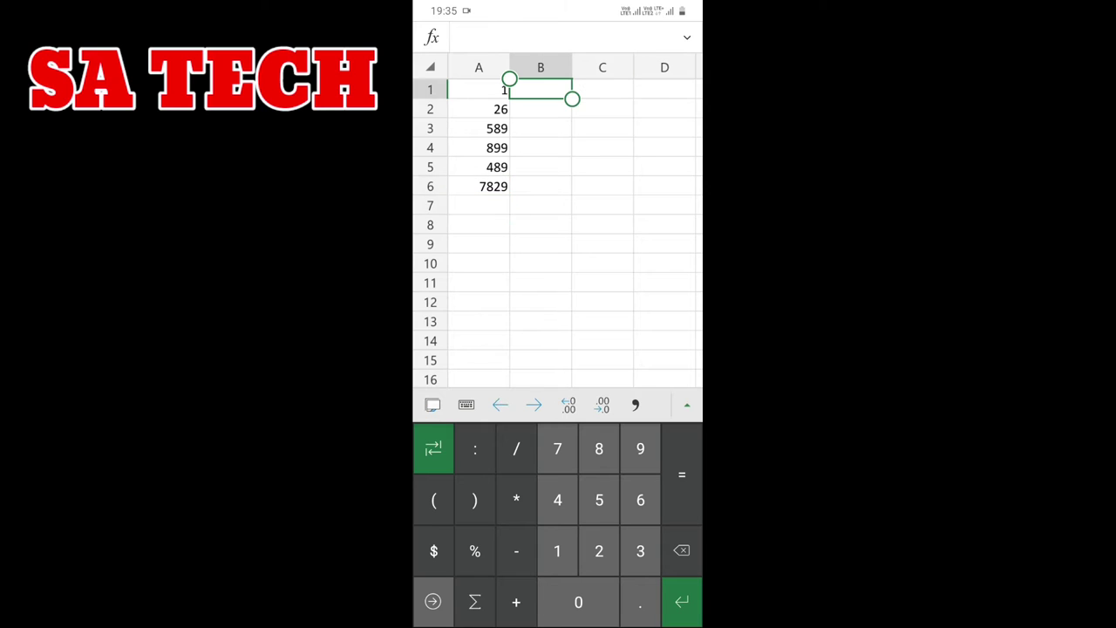
{"action": "type", "text": "5868"}
{"action": "key", "text": "BackSpace"}
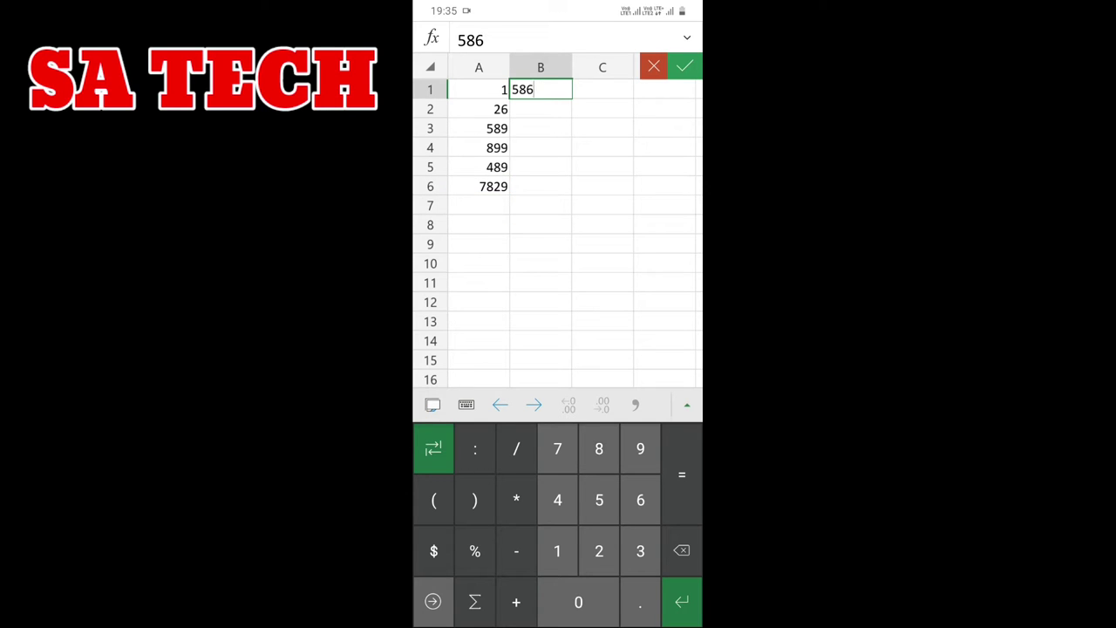
{"action": "left_click", "coordinate": [682, 602]}
{"action": "type", "text": "5"}
{"action": "left_click", "coordinate": [682, 602]}
{"action": "type", "text": "4"}
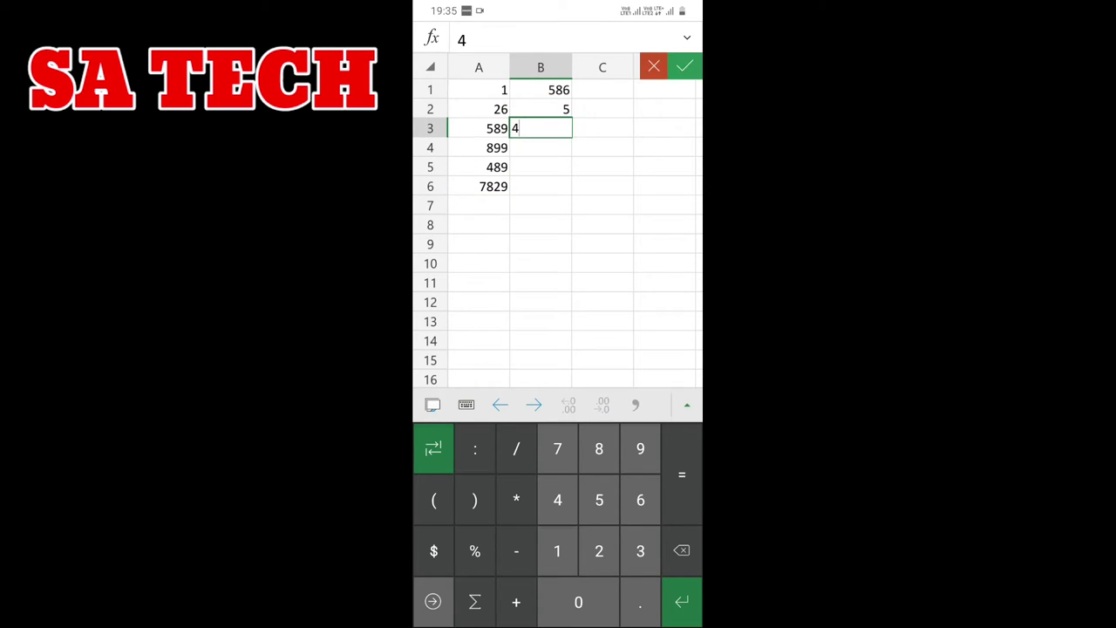
{"action": "key", "text": "BackSpace"}
{"action": "type", "text": "56"}
{"action": "left_click", "coordinate": [682, 601]}
{"action": "type", "text": "4"}
{"action": "left_click", "coordinate": [682, 602]}
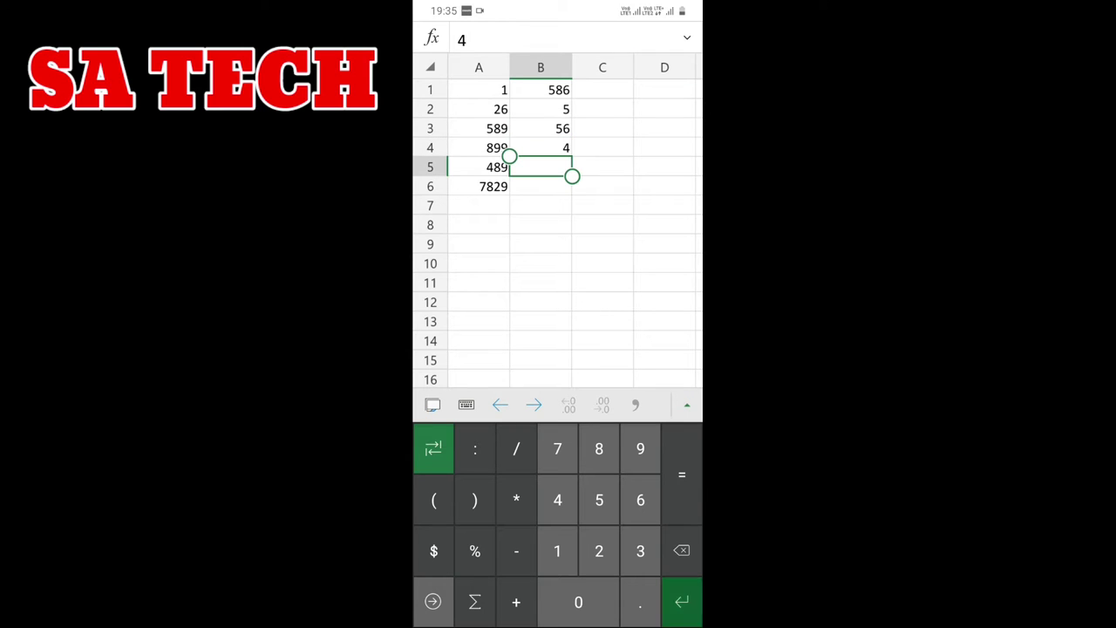
{"action": "type", "text": "4563"}
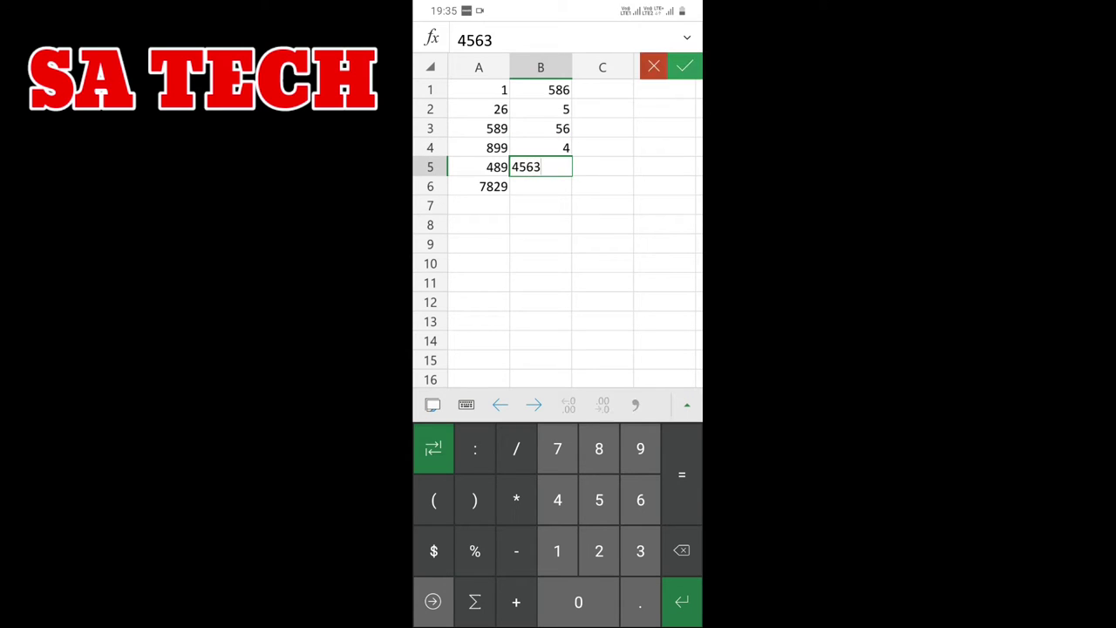
{"action": "left_click", "coordinate": [533, 405]}
Put 41 in C5, replacing the mistyped 5252, and 55 in B6.
{"action": "type", "text": "5252"}
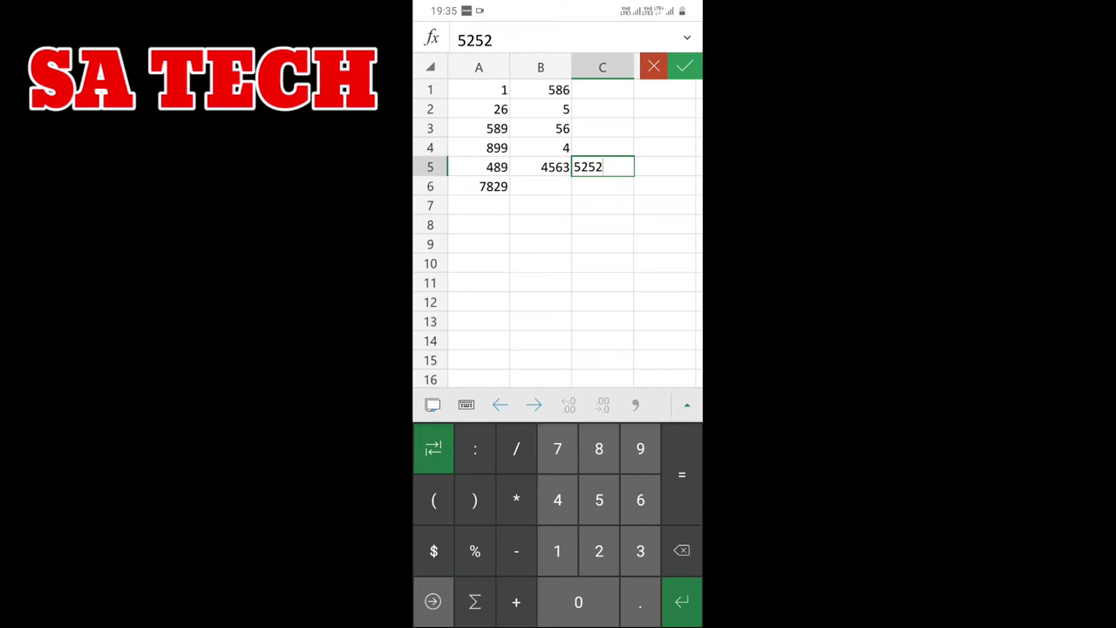
{"action": "left_click", "coordinate": [541, 166]}
{"action": "left_click", "coordinate": [601, 166]}
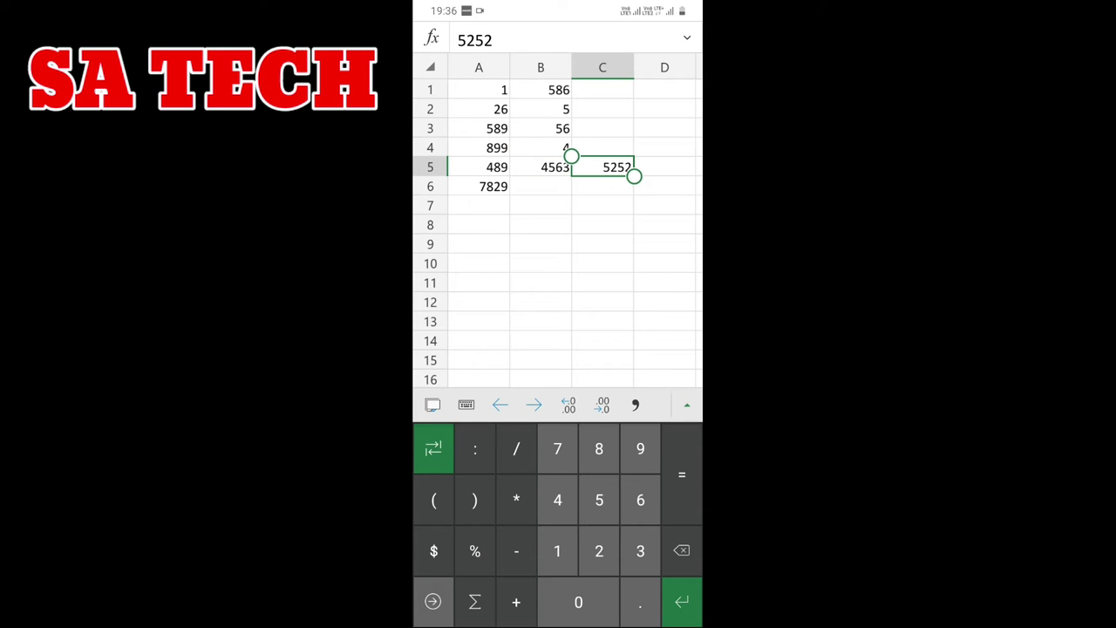
{"action": "left_click", "coordinate": [540, 166]}
{"action": "left_click", "coordinate": [662, 167]}
{"action": "left_click", "coordinate": [602, 167]}
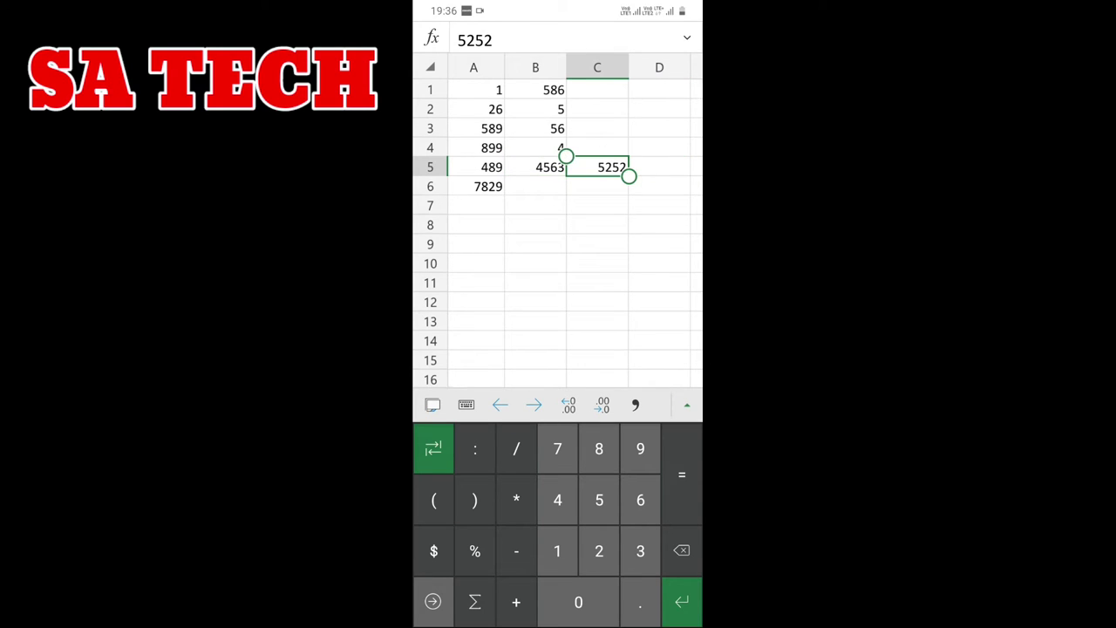
{"action": "type", "text": "41"}
{"action": "left_click", "coordinate": [536, 186]}
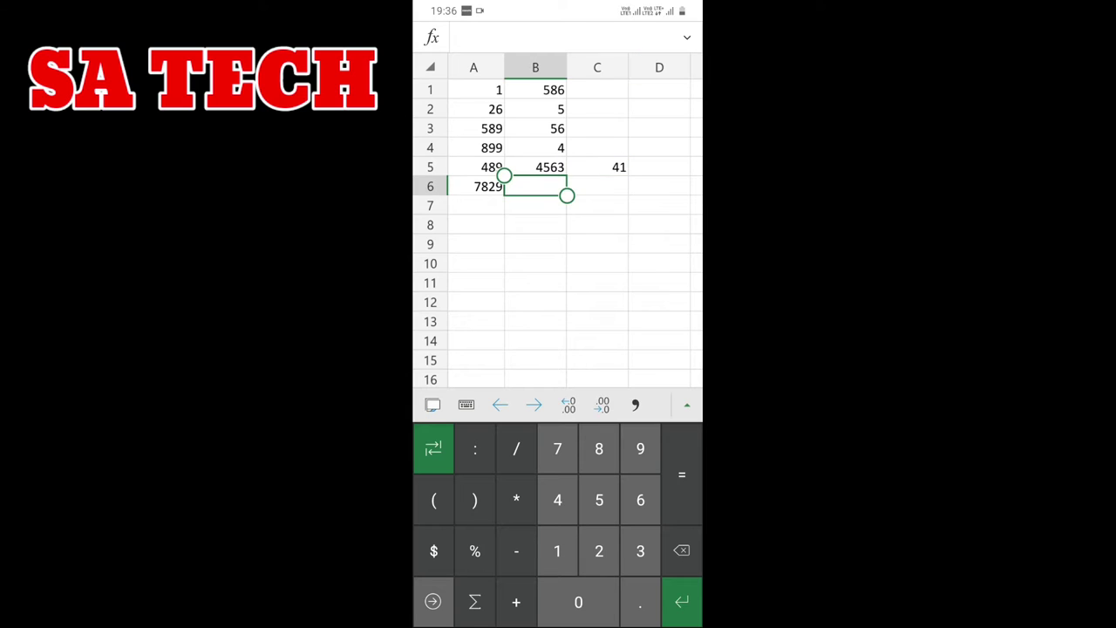
{"action": "type", "text": "55"}
{"action": "left_click", "coordinate": [597, 68]}
Fill column C with 222, 555, 55, 5 in C1:C4 and 22 in C6.
{"action": "left_click", "coordinate": [597, 166]}
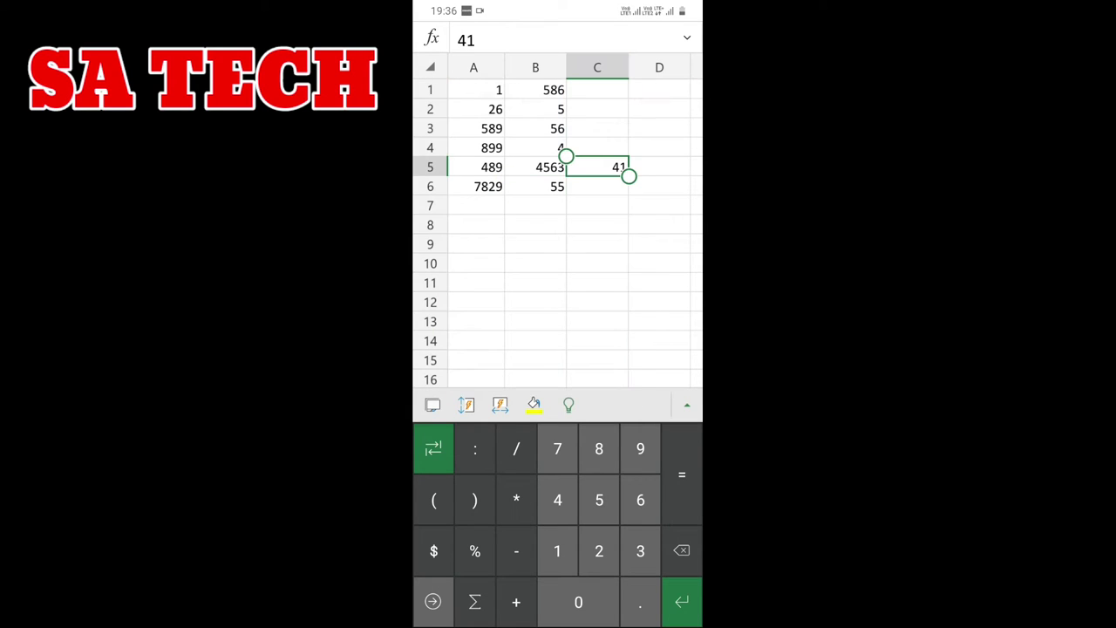
{"action": "left_click", "coordinate": [596, 90]}
{"action": "type", "text": "222"}
{"action": "key", "text": "Return"}
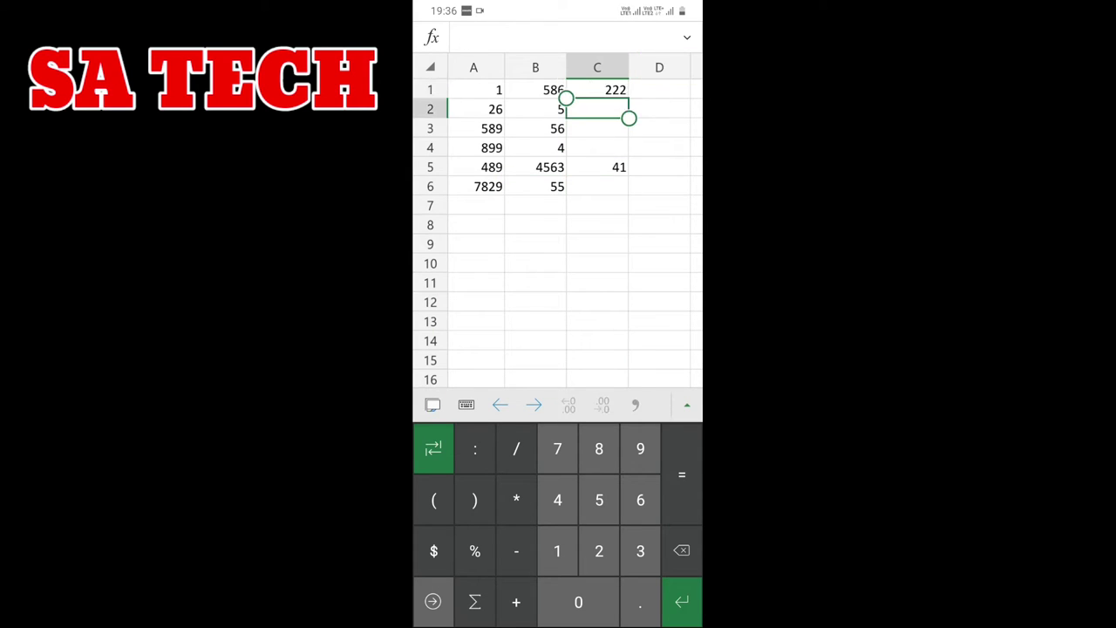
{"action": "type", "text": "555"}
{"action": "key", "text": "Return"}
{"action": "type", "text": "5"}
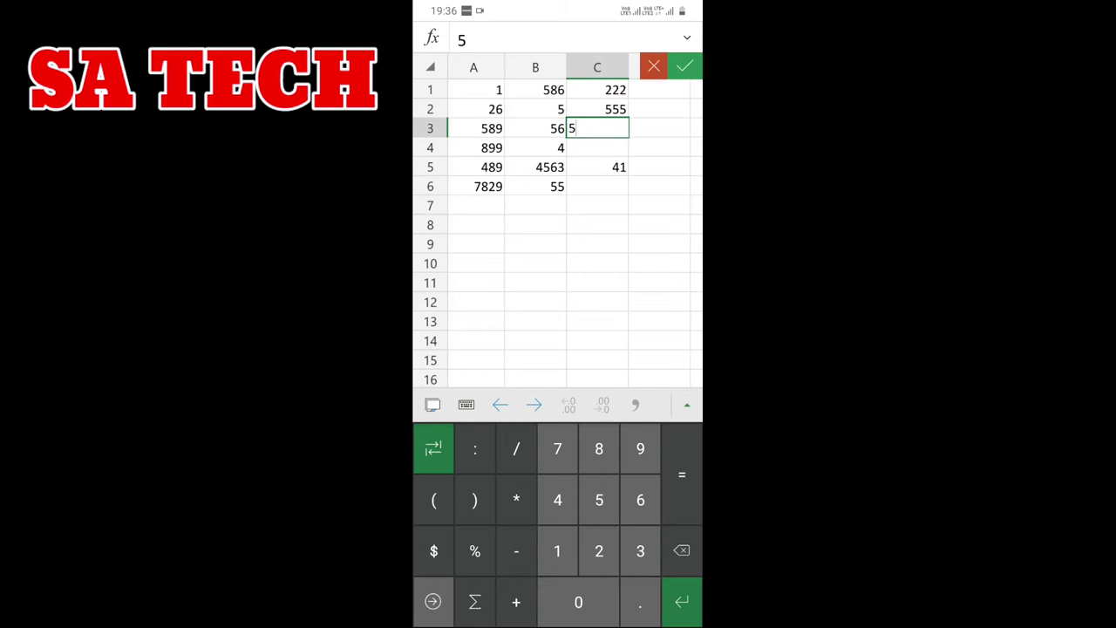
{"action": "type", "text": "5"}
{"action": "key", "text": "Return"}
{"action": "type", "text": "5"}
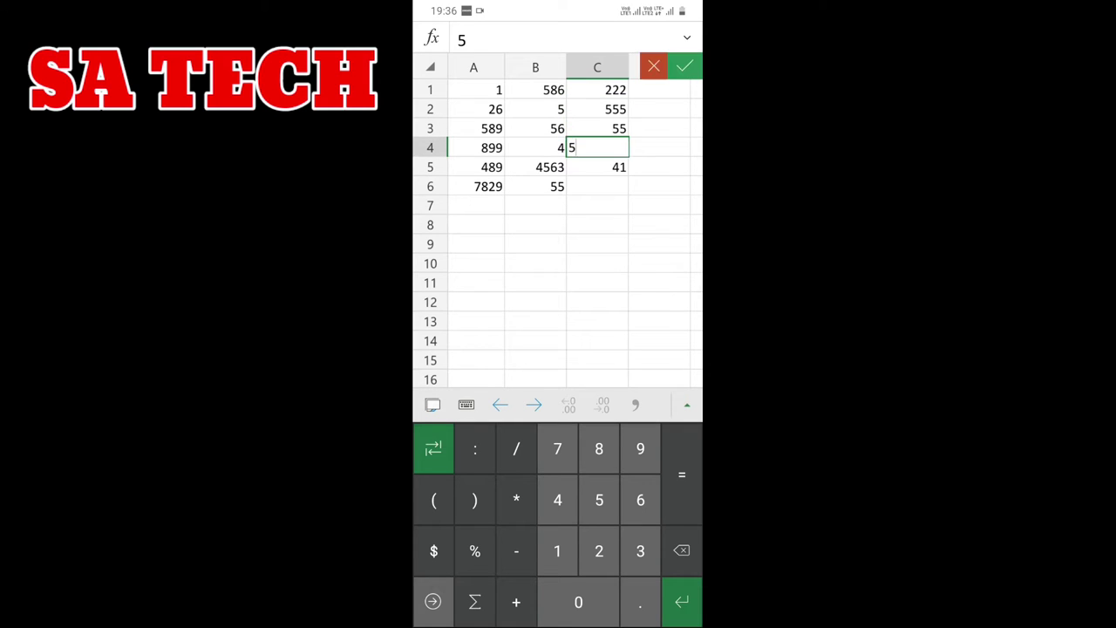
{"action": "left_click", "coordinate": [597, 186]}
{"action": "type", "text": "22"}
{"action": "left_click", "coordinate": [659, 263]}
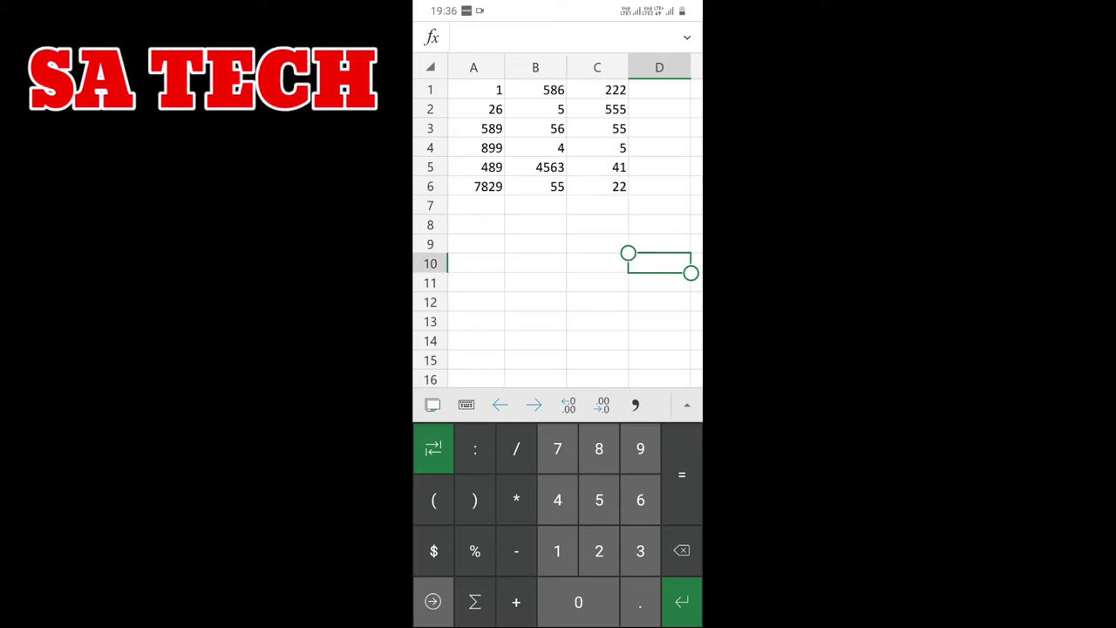
{"action": "scroll", "coordinate": [558, 218], "scroll_direction": "right", "scroll_amount": 1}
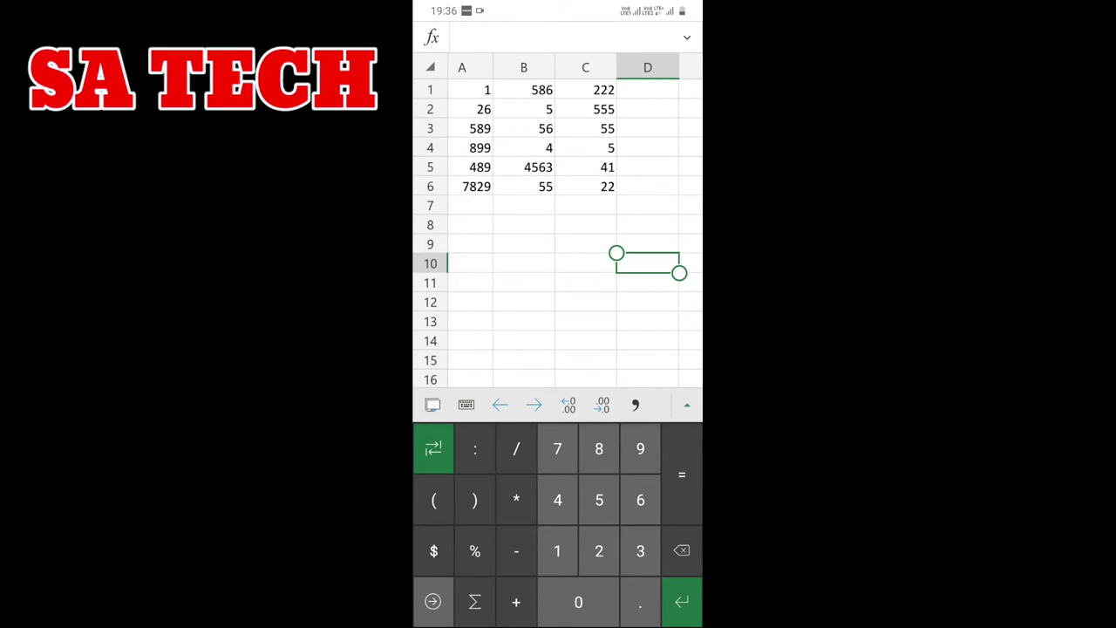
{"action": "left_click", "coordinate": [430, 90]}
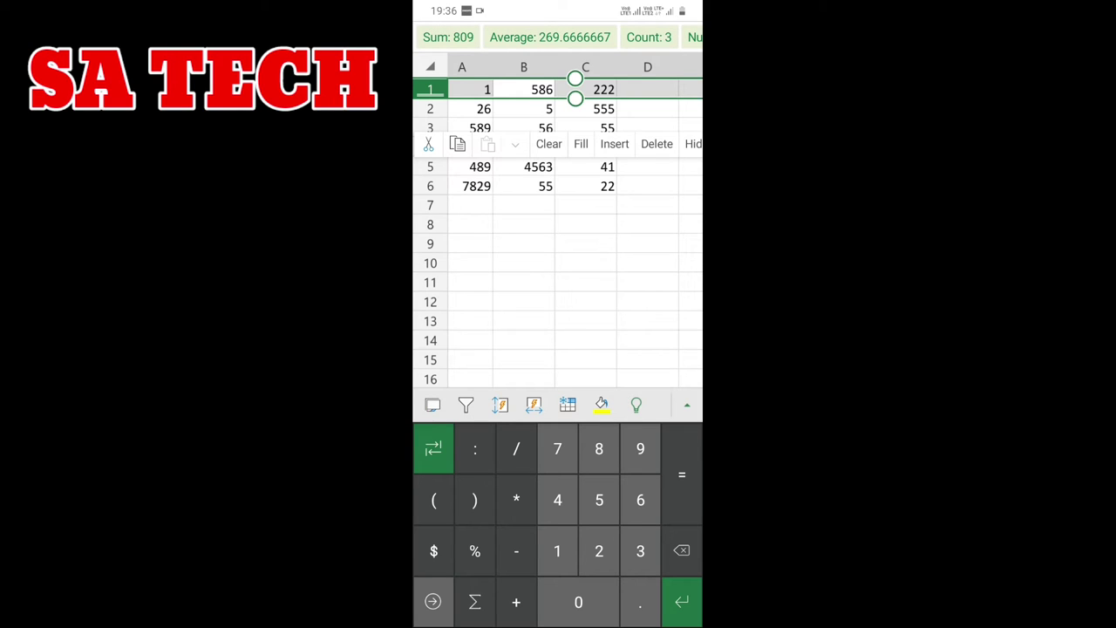
{"action": "left_click", "coordinate": [462, 67]}
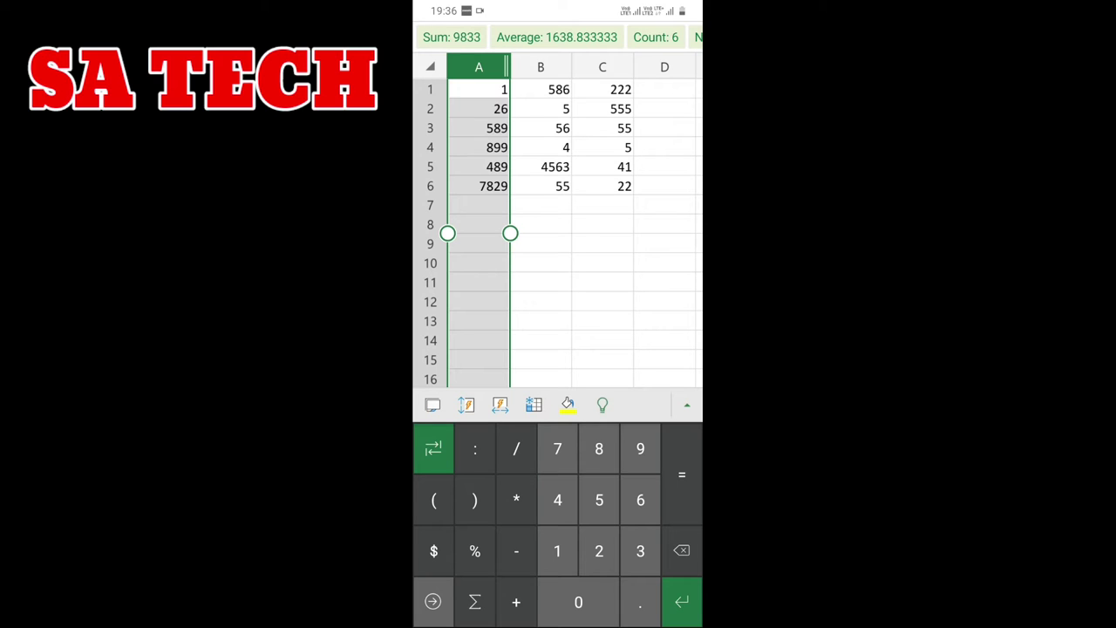
{"action": "left_click", "coordinate": [540, 243]}
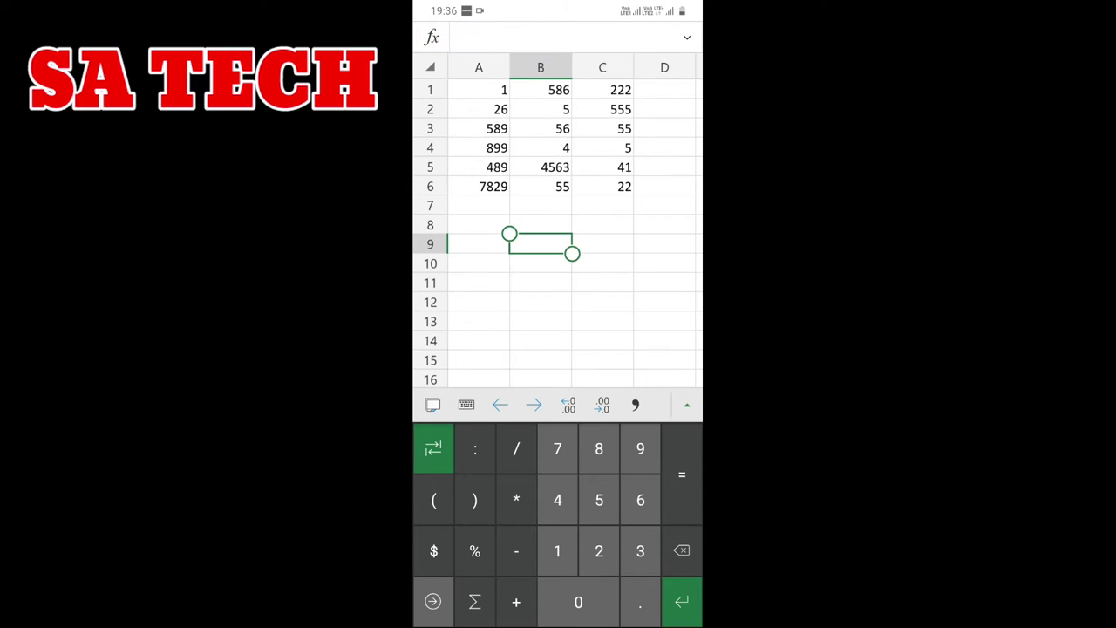
{"action": "left_click", "coordinate": [478, 205]}
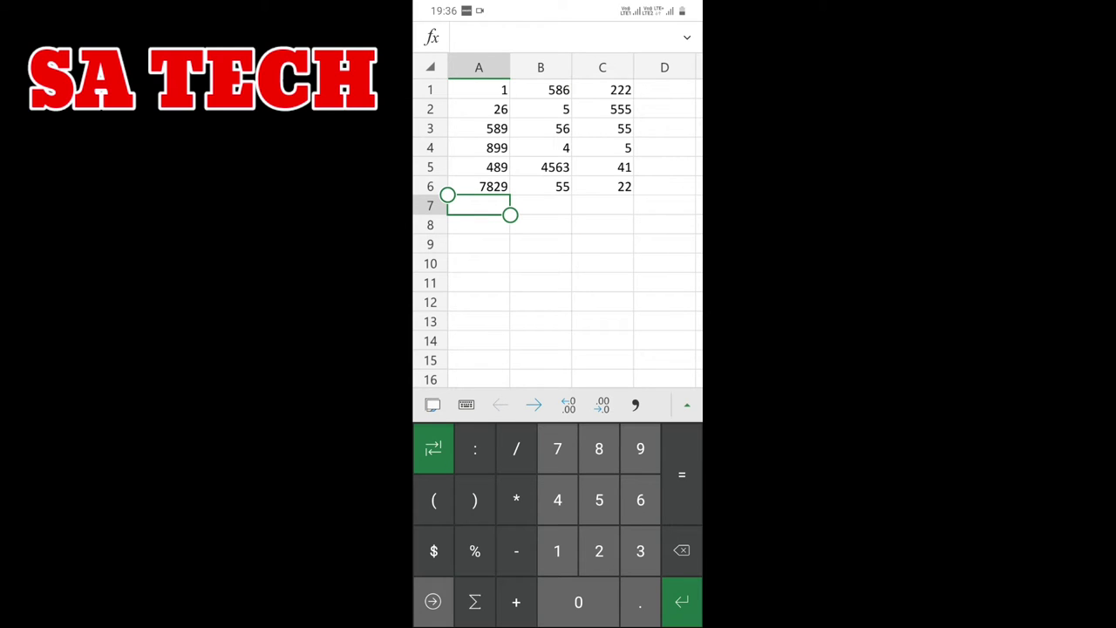
Insert =SUM(A1:A6) in A7 with AutoSum so it shows 9833.
{"action": "left_click", "coordinate": [475, 602]}
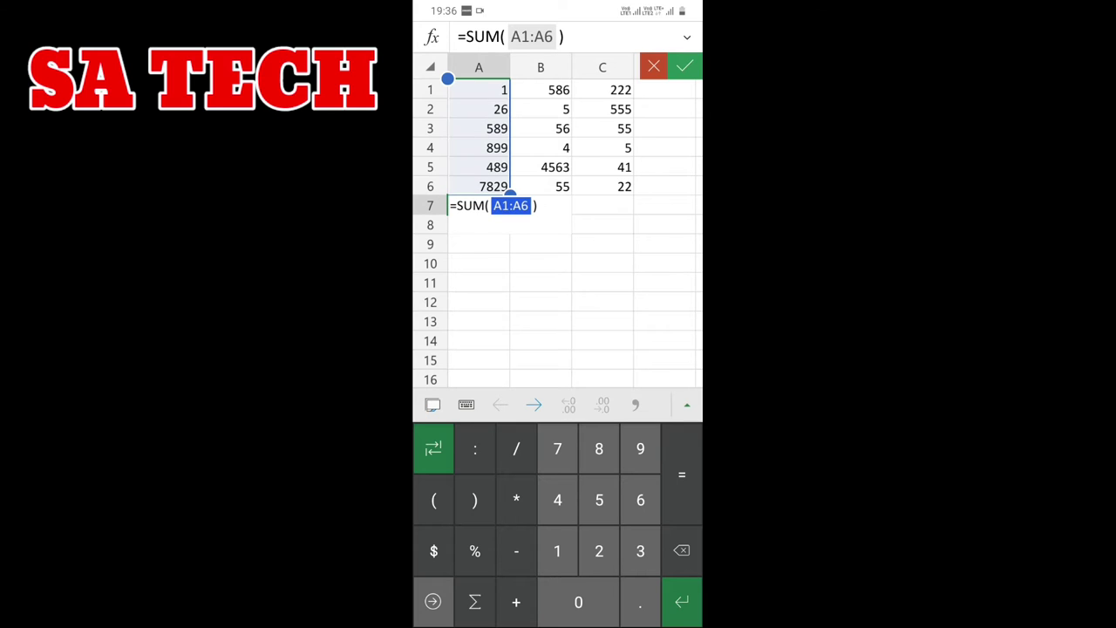
{"action": "left_click", "coordinate": [684, 66]}
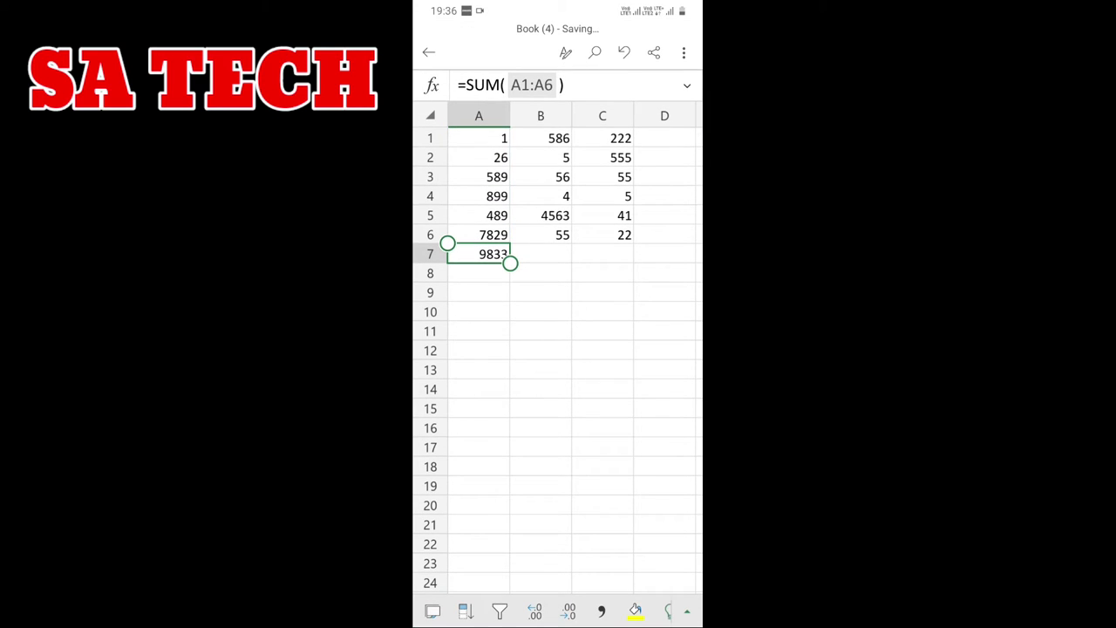
{"action": "left_click", "coordinate": [540, 254]}
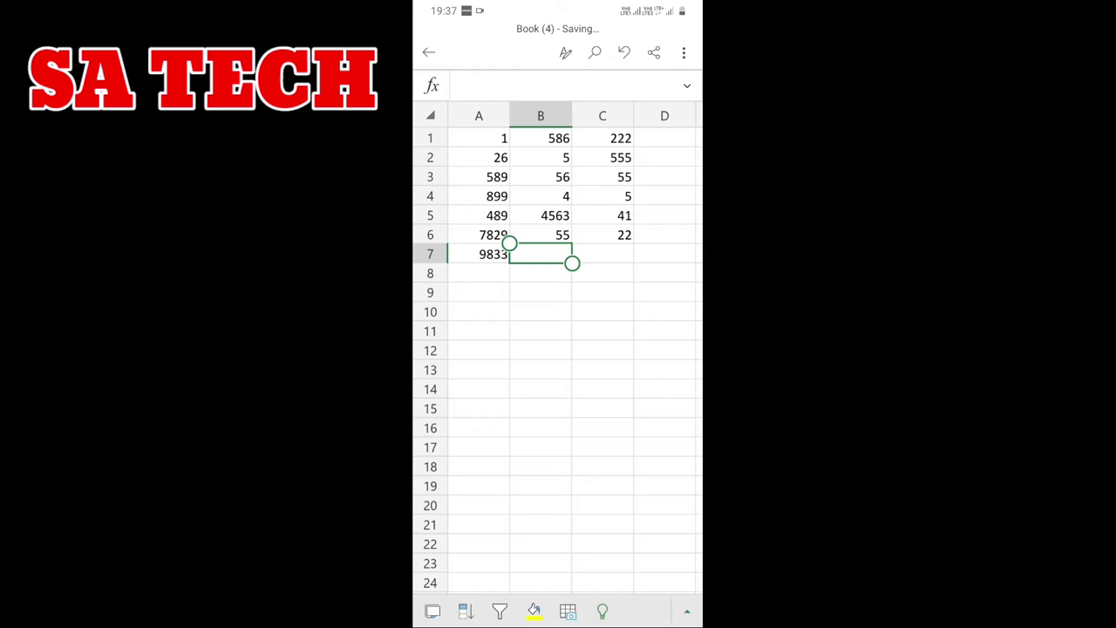
{"action": "left_click", "coordinate": [431, 86]}
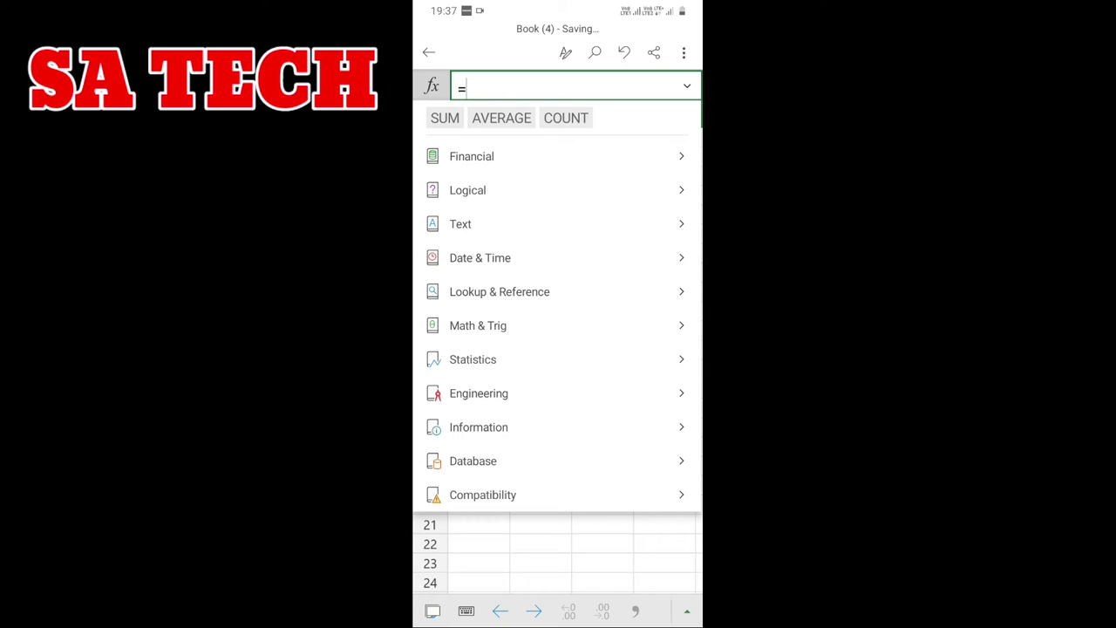
{"action": "left_click", "coordinate": [445, 117]}
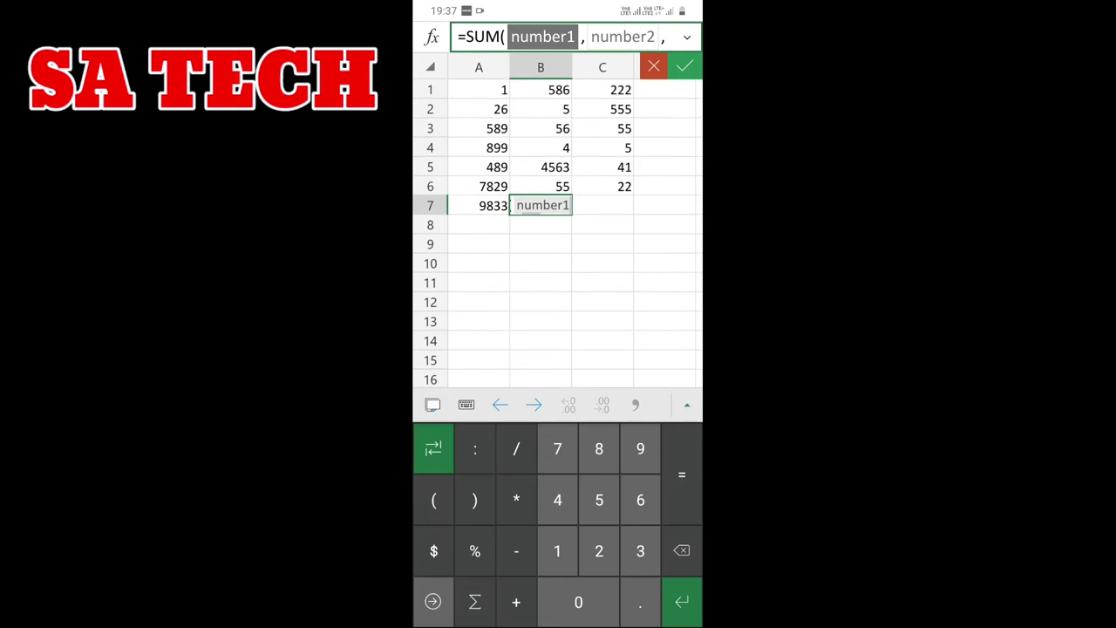
{"action": "key", "text": "Return"}
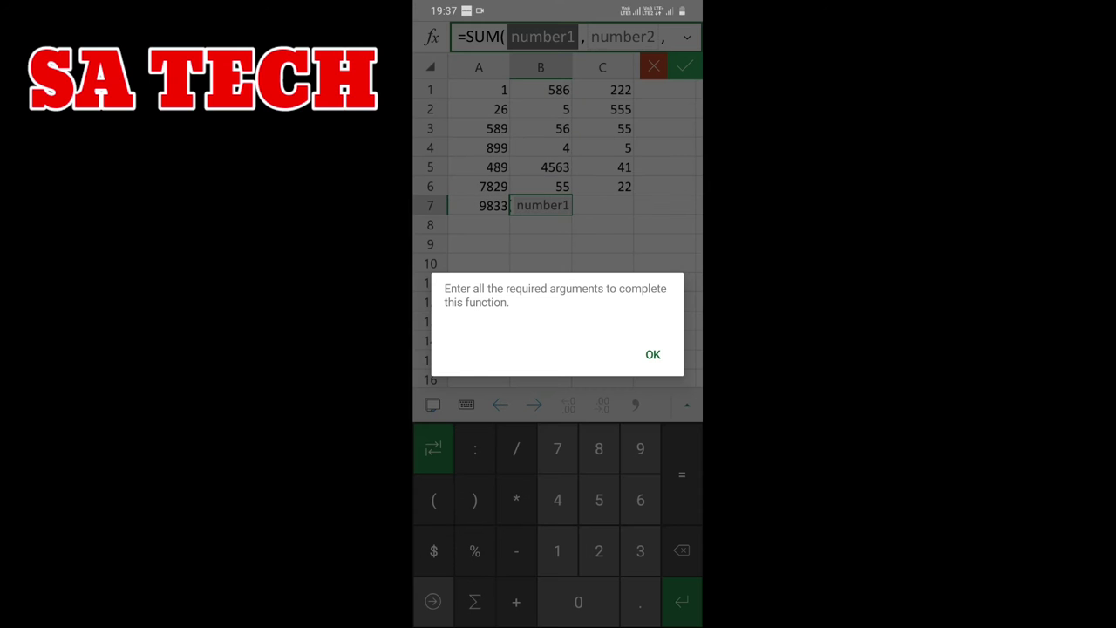
{"action": "left_click", "coordinate": [652, 354]}
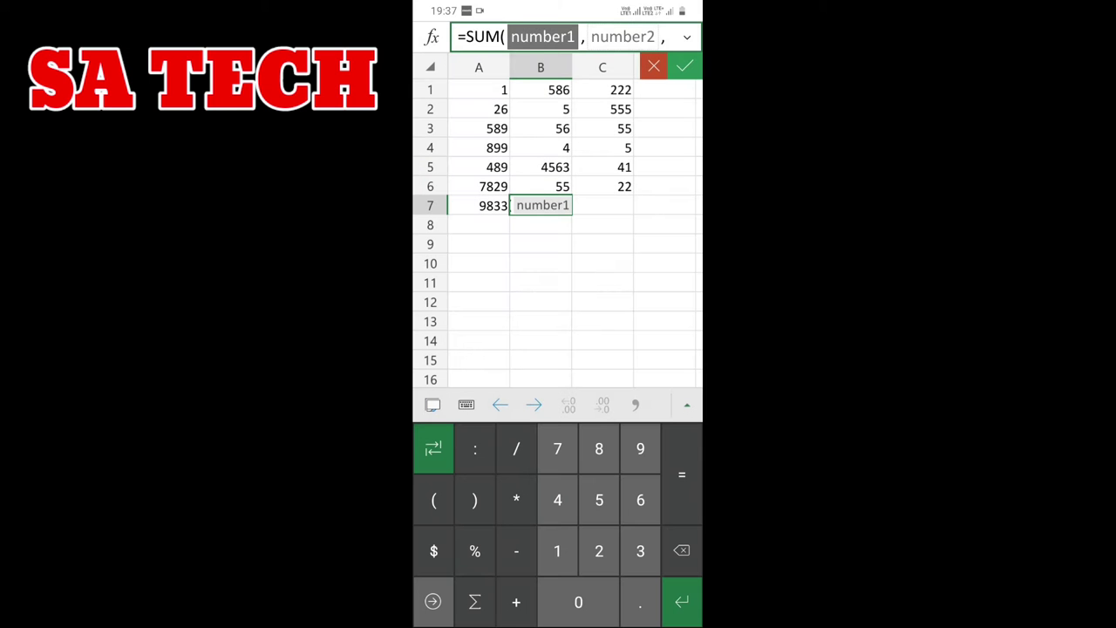
{"action": "left_click", "coordinate": [685, 66]}
{"action": "left_click", "coordinate": [652, 354]}
{"action": "key", "text": "Escape"}
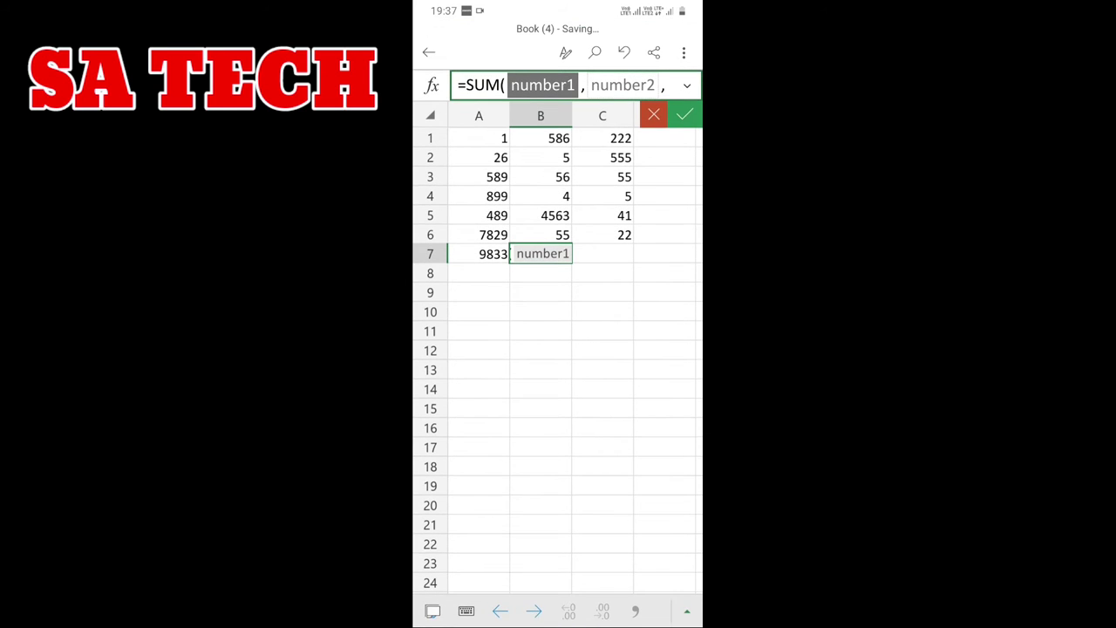
{"action": "key", "text": "Escape"}
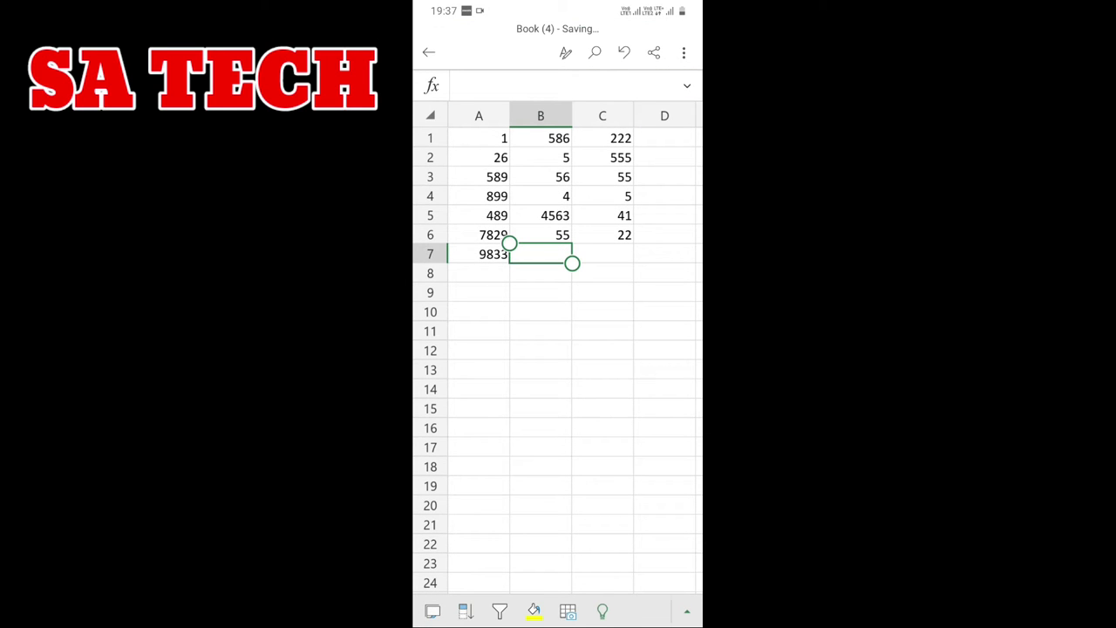
{"action": "left_click", "coordinate": [541, 138]}
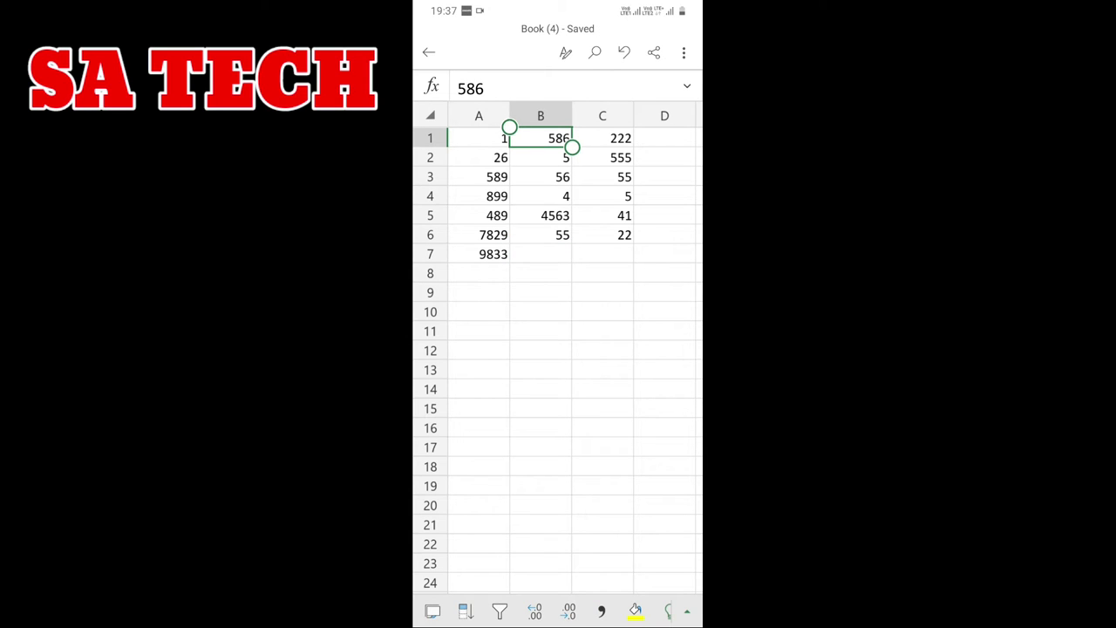
Enter =SUM(B1:B6) in B7 via the function list, giving 5269.
{"action": "left_click_drag", "start_coordinate": [572, 148], "coordinate": [578, 245]}
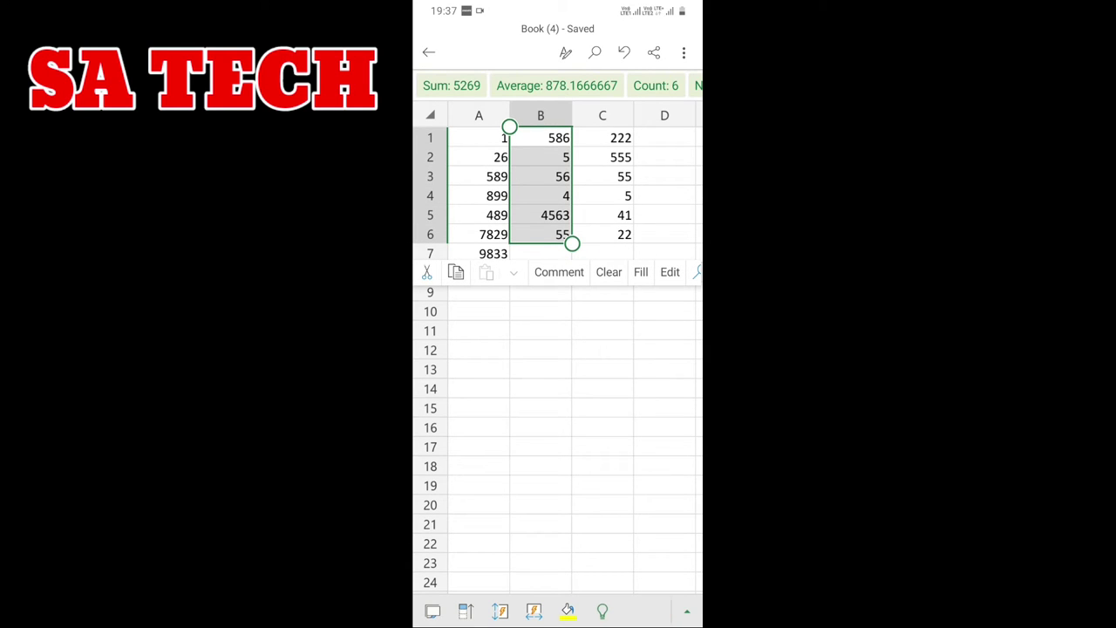
{"action": "left_click", "coordinate": [541, 331]}
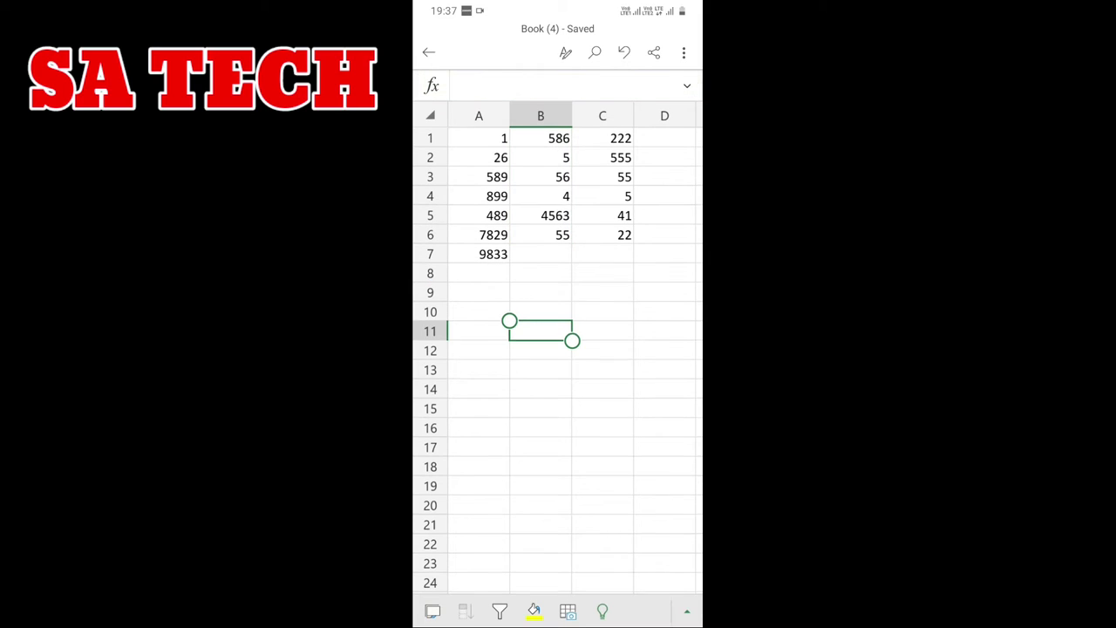
{"action": "left_click", "coordinate": [540, 254]}
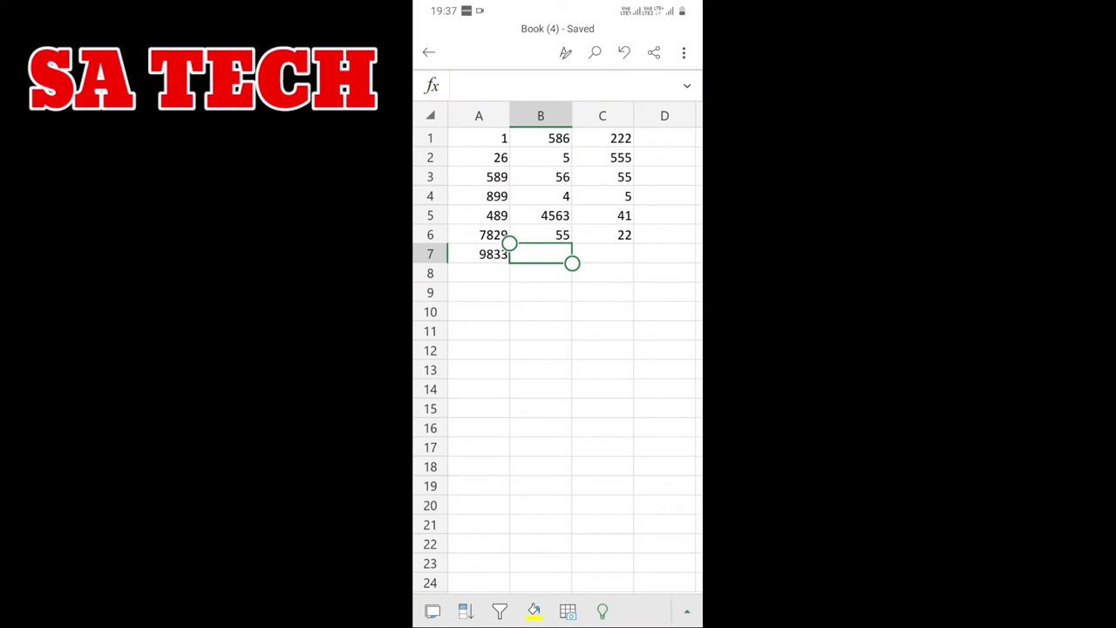
{"action": "left_click", "coordinate": [540, 254]}
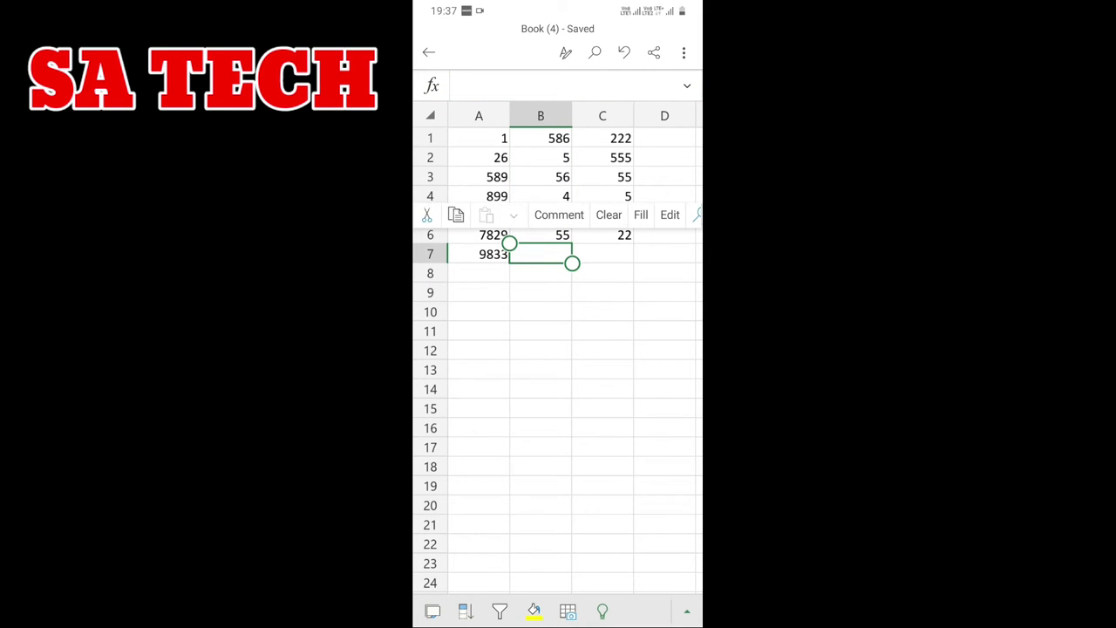
{"action": "left_click", "coordinate": [669, 215]}
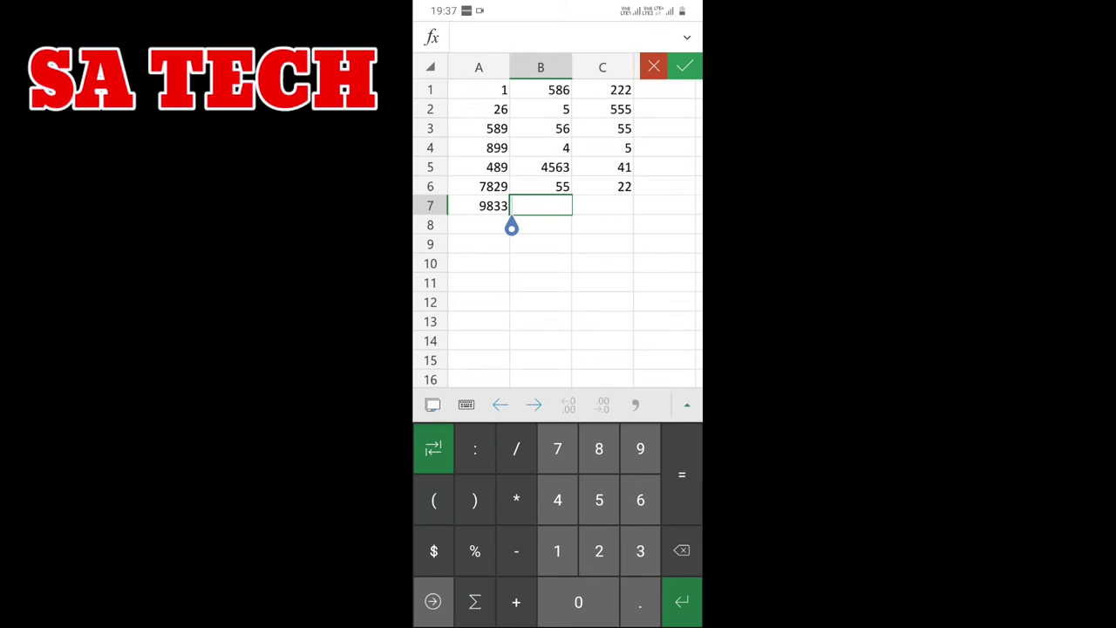
{"action": "type", "text": "="}
{"action": "left_click", "coordinate": [432, 38]}
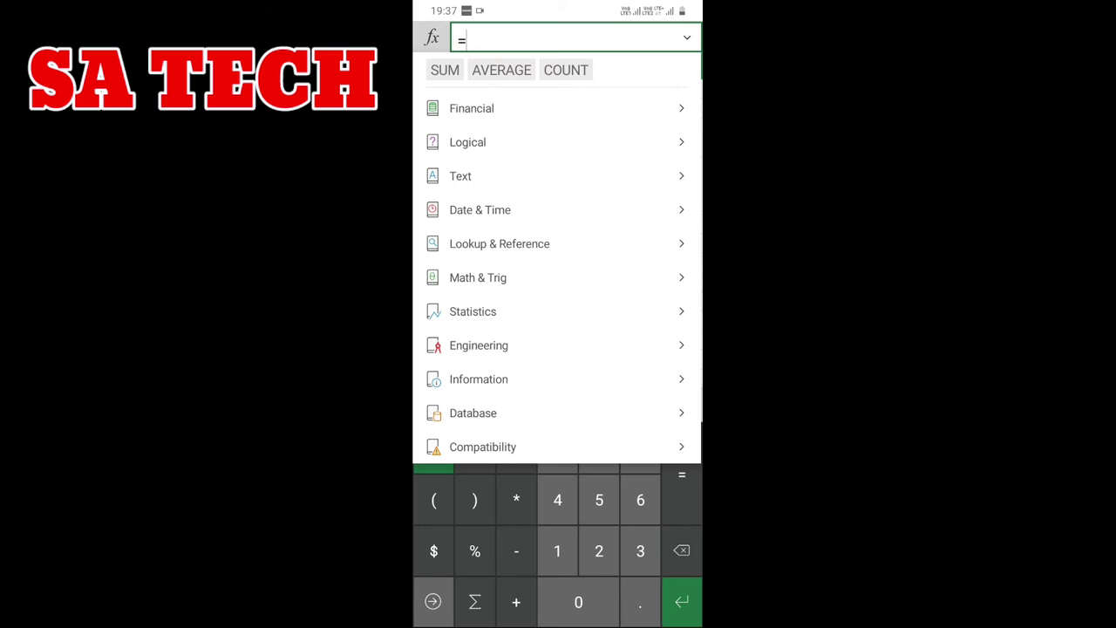
{"action": "left_click", "coordinate": [445, 70]}
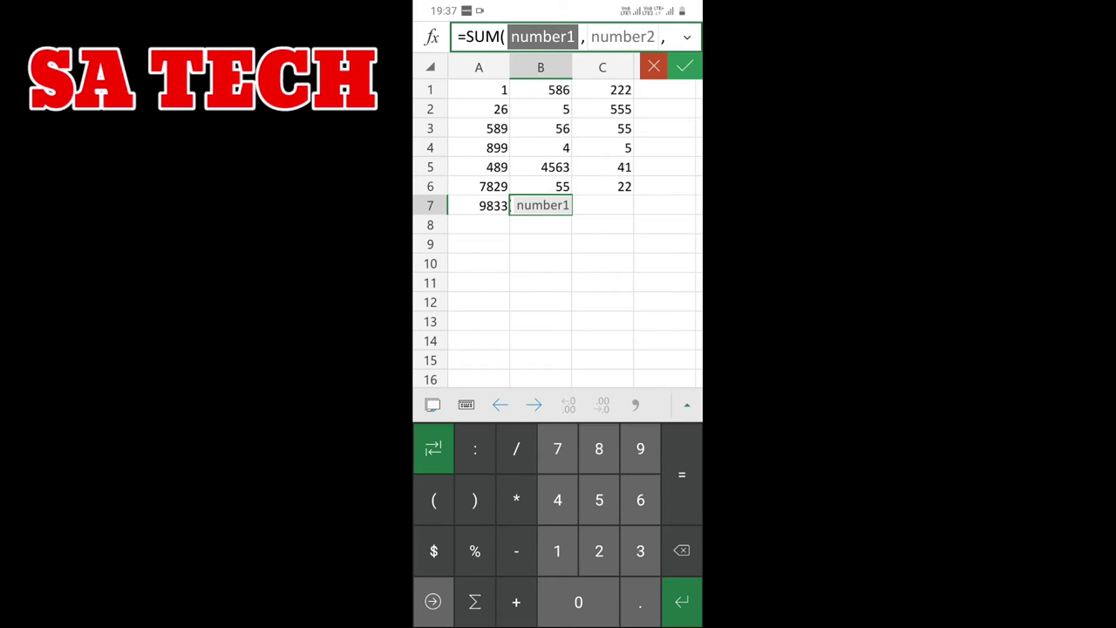
{"action": "left_click", "coordinate": [540, 90]}
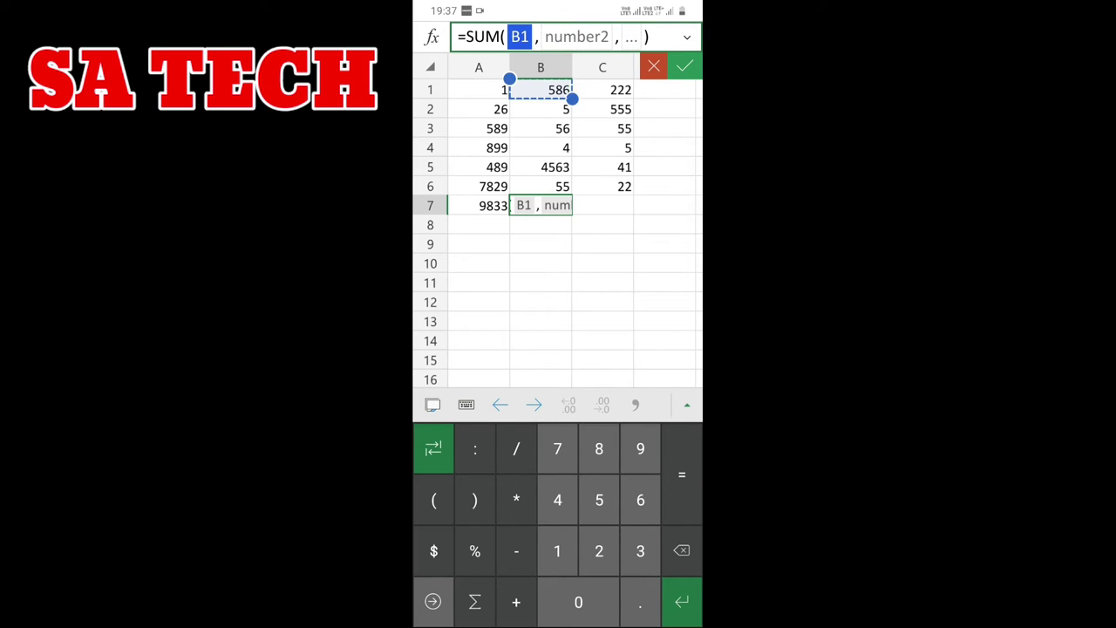
{"action": "left_click_drag", "start_coordinate": [571, 98], "coordinate": [571, 195]}
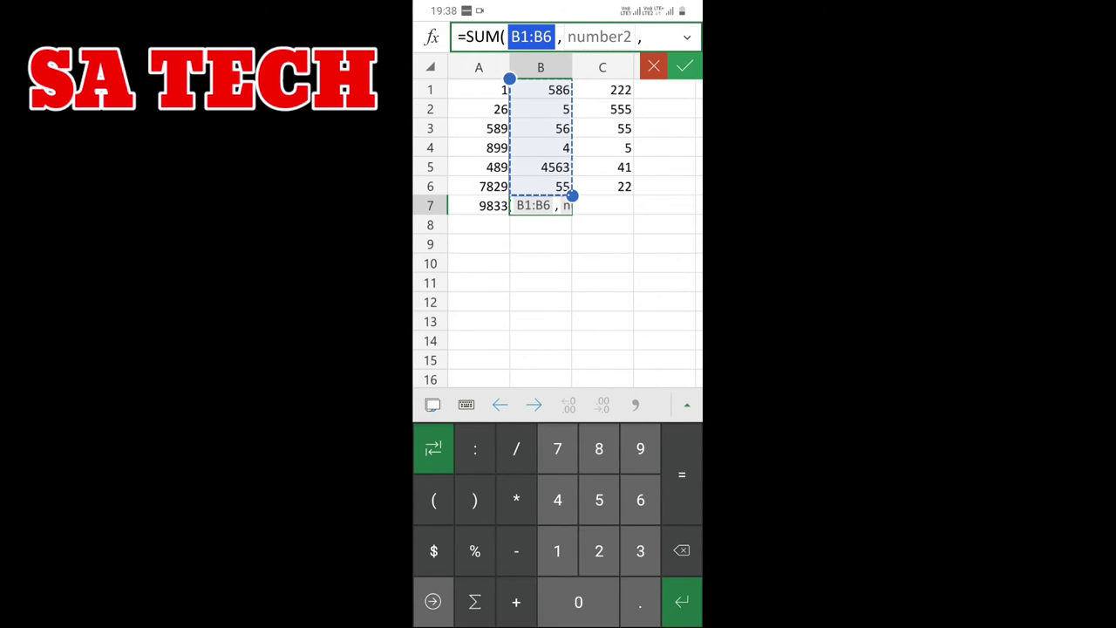
{"action": "left_click", "coordinate": [685, 66]}
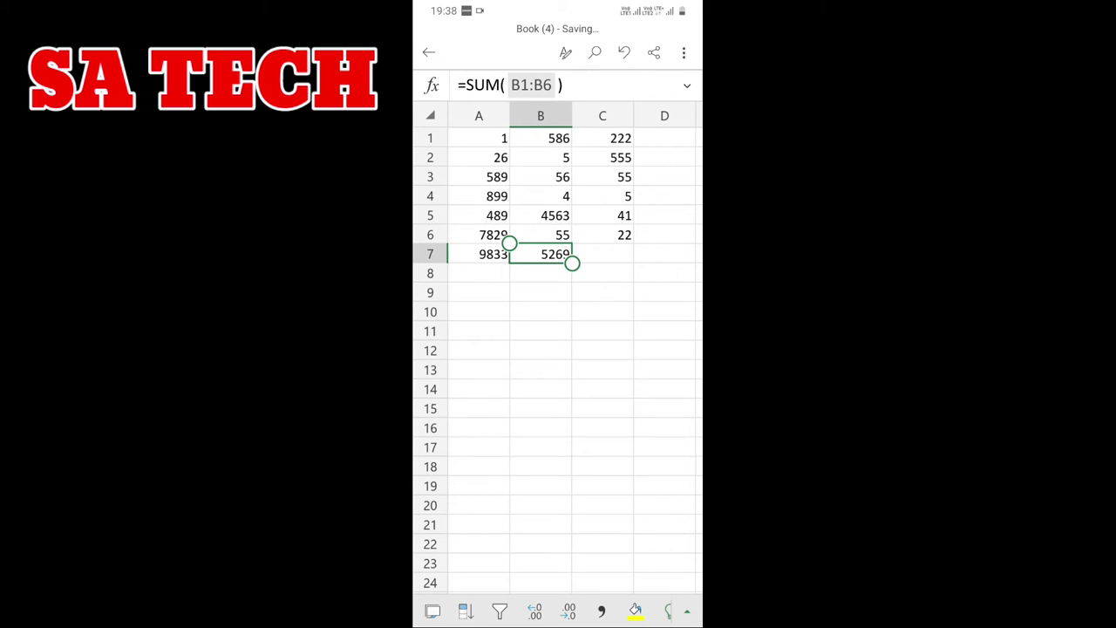
{"action": "left_click", "coordinate": [541, 292]}
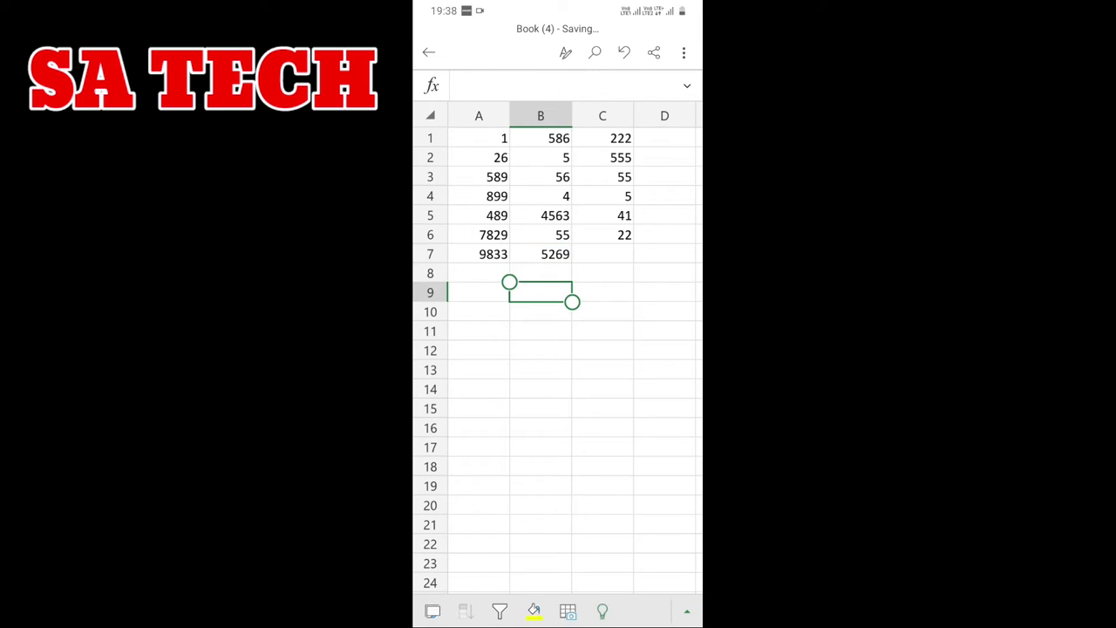
Enter =SUM(C1:C6) in C7 from the function list, showing 900.
{"action": "left_click", "coordinate": [602, 254]}
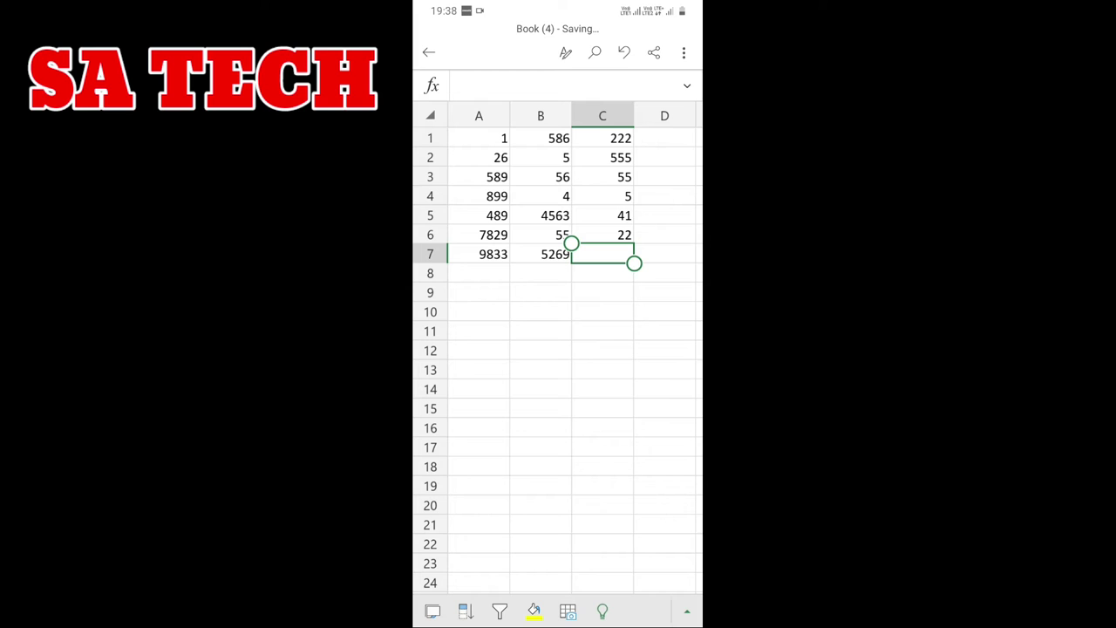
{"action": "left_click", "coordinate": [431, 86]}
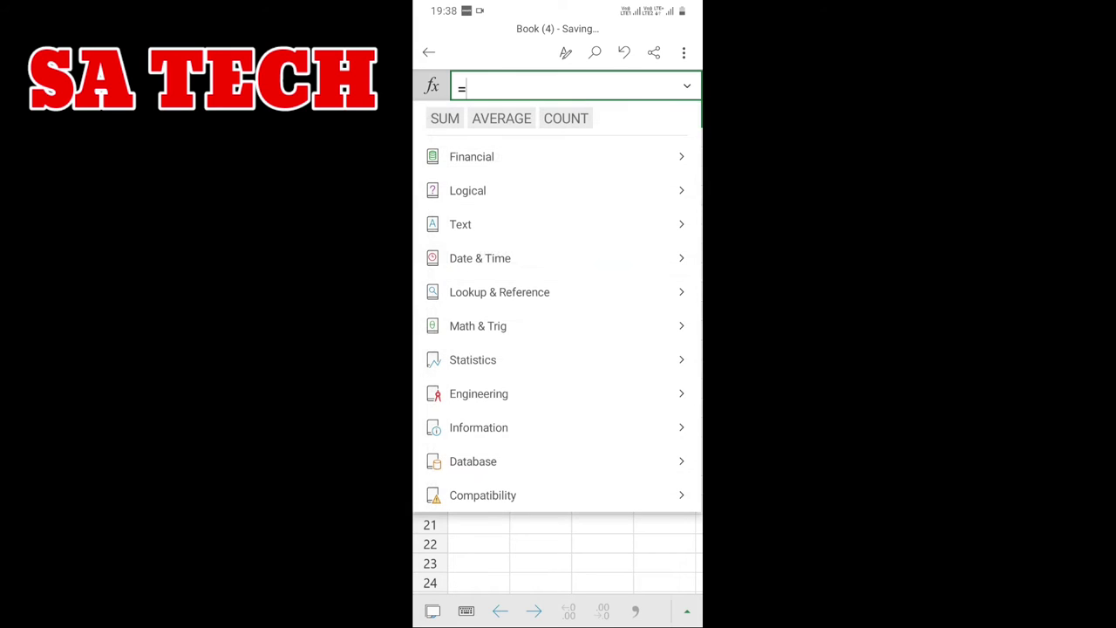
{"action": "left_click", "coordinate": [445, 118]}
{"action": "left_click", "coordinate": [602, 90]}
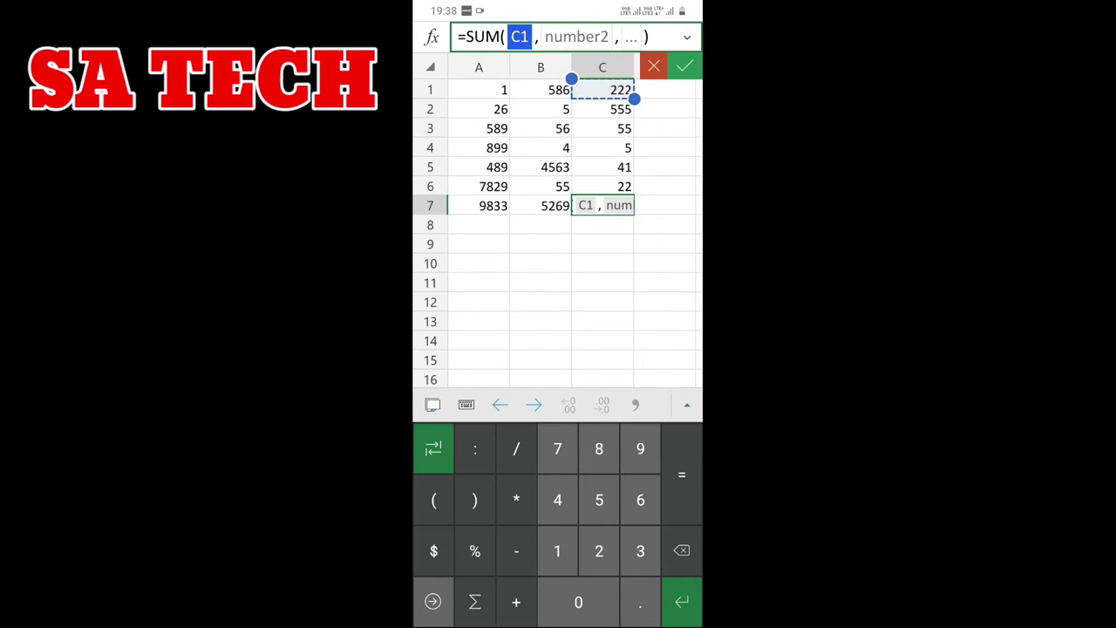
{"action": "left_click_drag", "start_coordinate": [634, 98], "coordinate": [634, 196]}
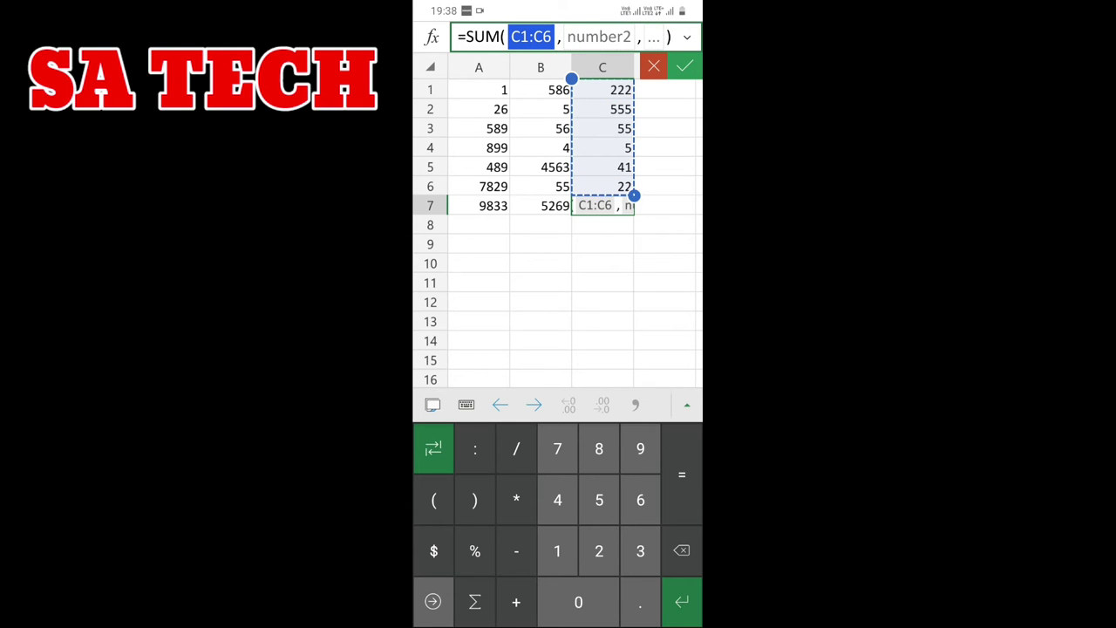
{"action": "key", "text": "Return"}
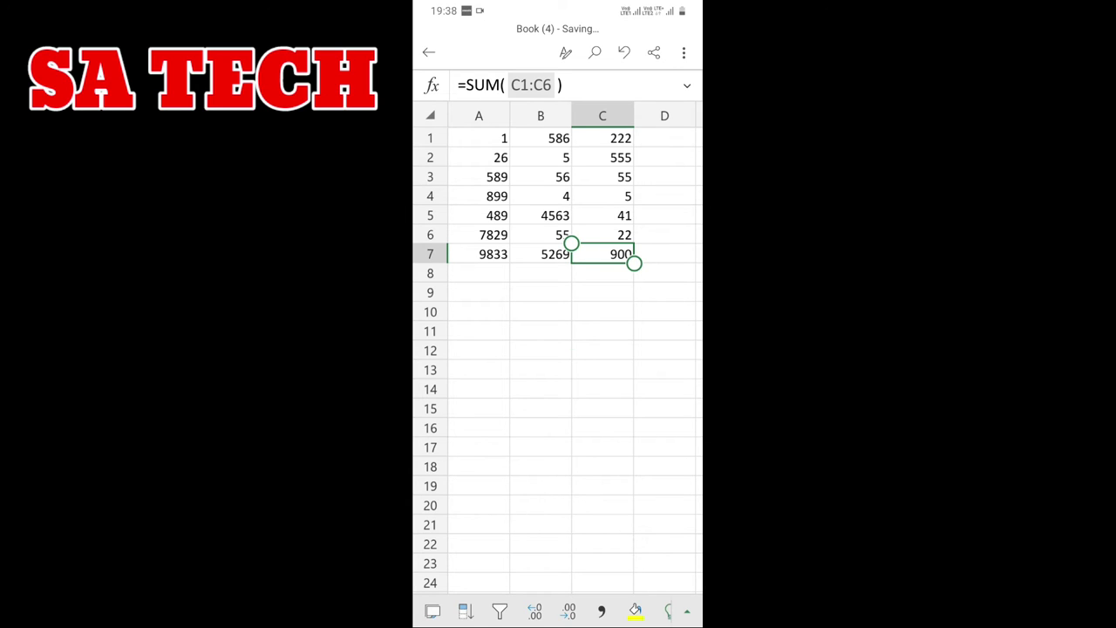
{"action": "left_click", "coordinate": [541, 330]}
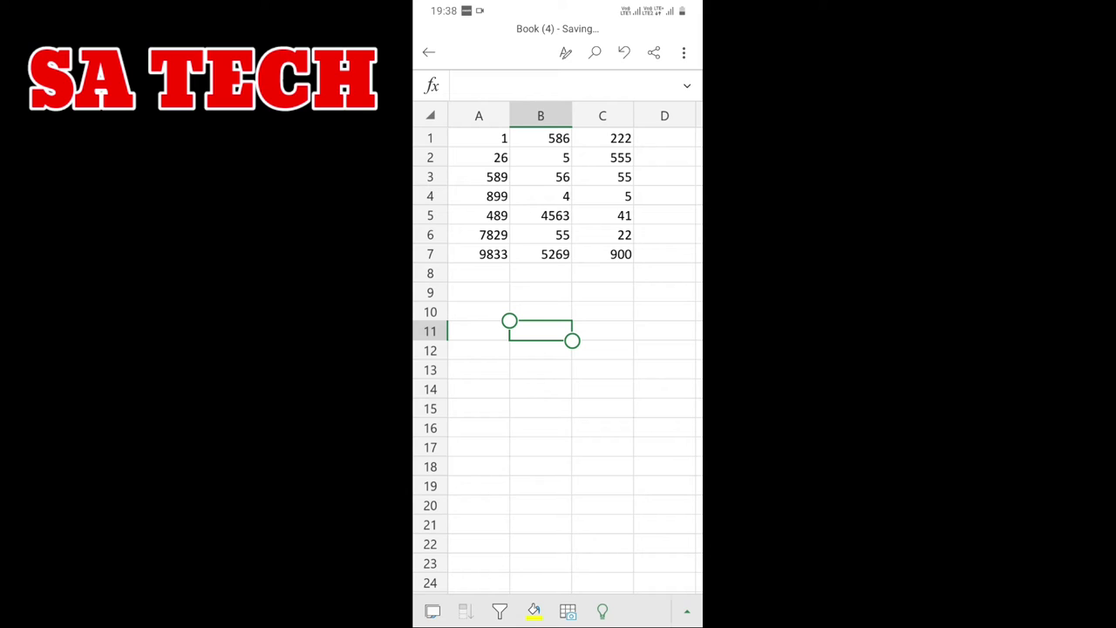
{"action": "left_click", "coordinate": [478, 137]}
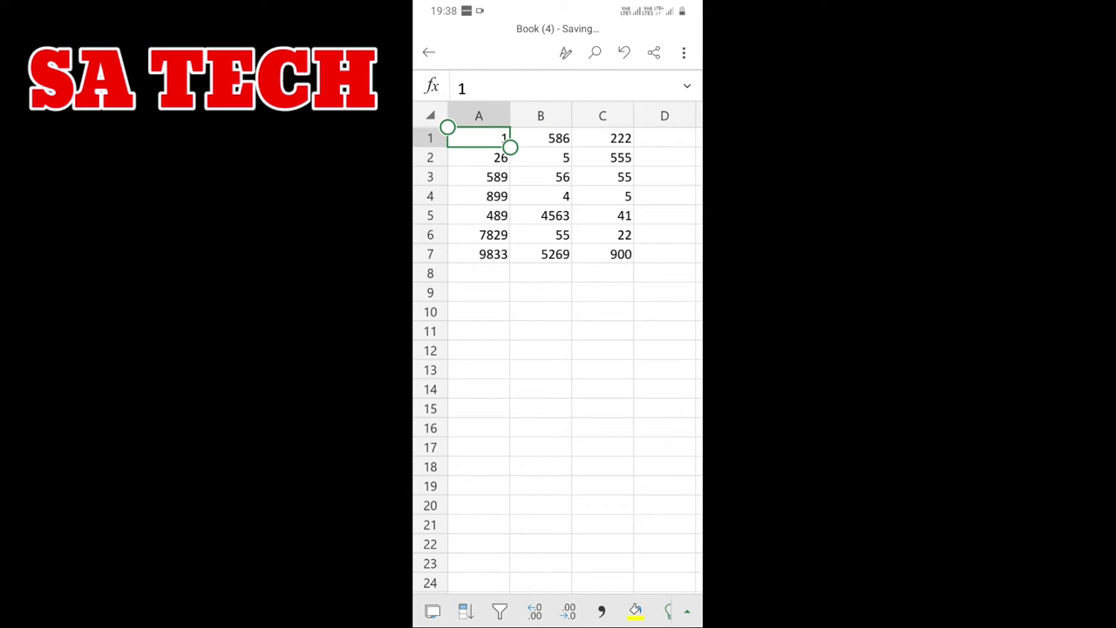
Select A1:C7 and apply Bold from the Home ribbon, including the row 7 totals.
{"action": "left_click_drag", "start_coordinate": [510, 147], "coordinate": [634, 264]}
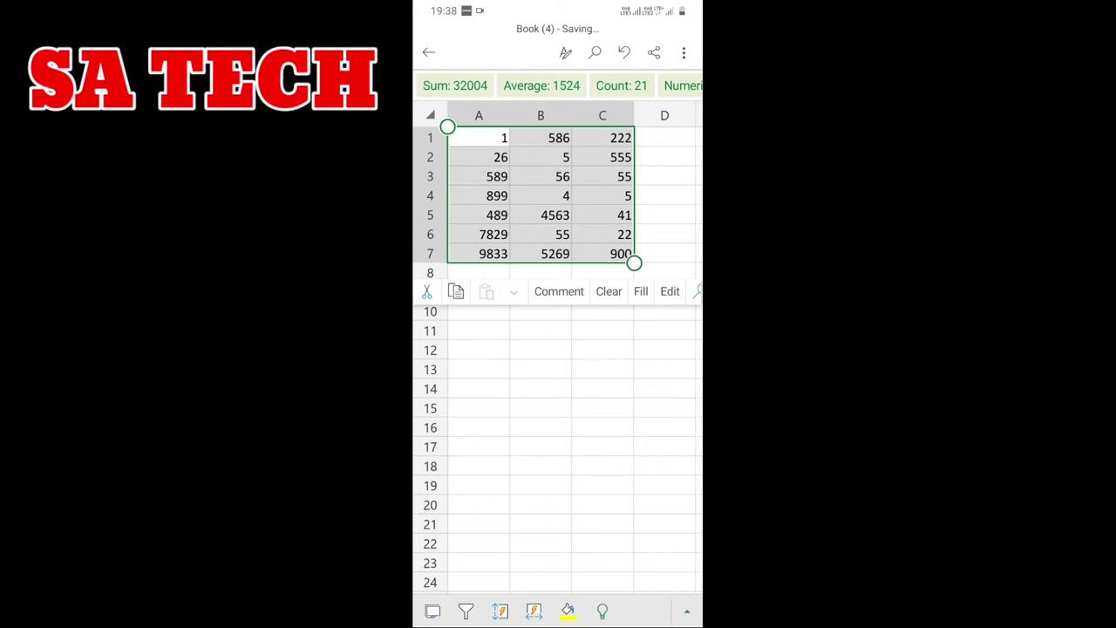
{"action": "left_click", "coordinate": [686, 610]}
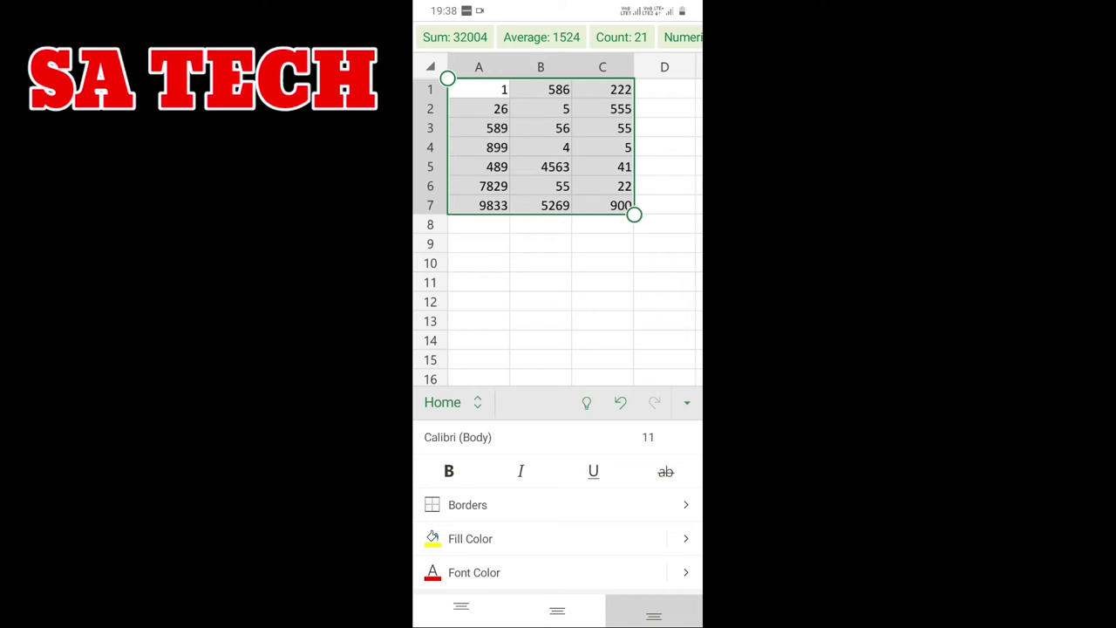
{"action": "left_click", "coordinate": [452, 402]}
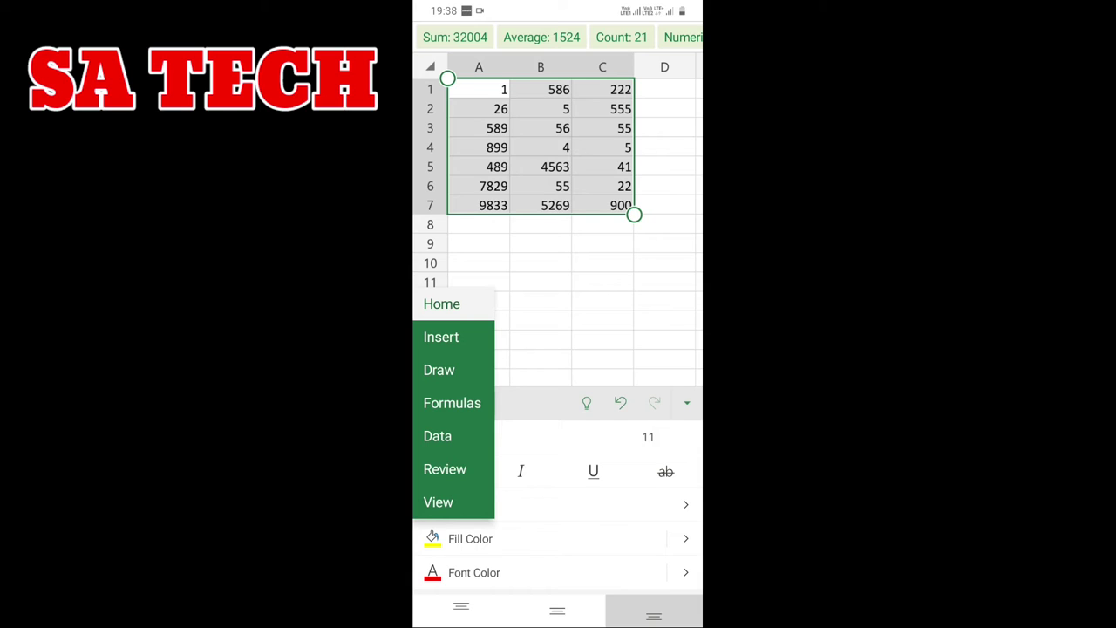
{"action": "left_click", "coordinate": [441, 304]}
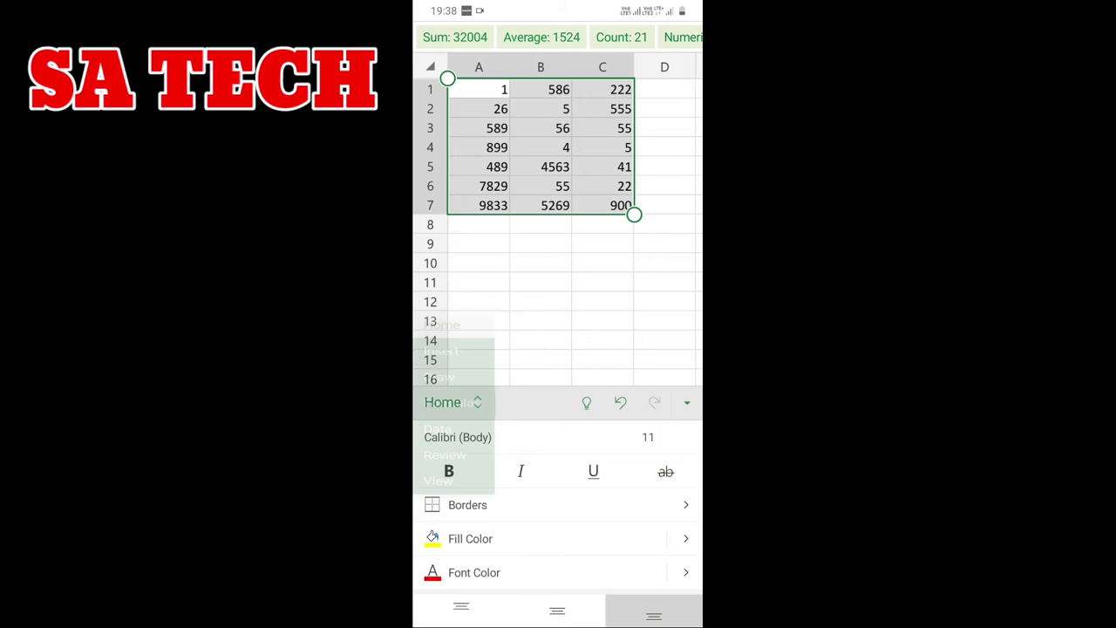
{"action": "scroll", "coordinate": [558, 523], "scroll_direction": "down", "scroll_amount": 2}
{"action": "scroll", "coordinate": [558, 523], "scroll_direction": "down", "scroll_amount": 5}
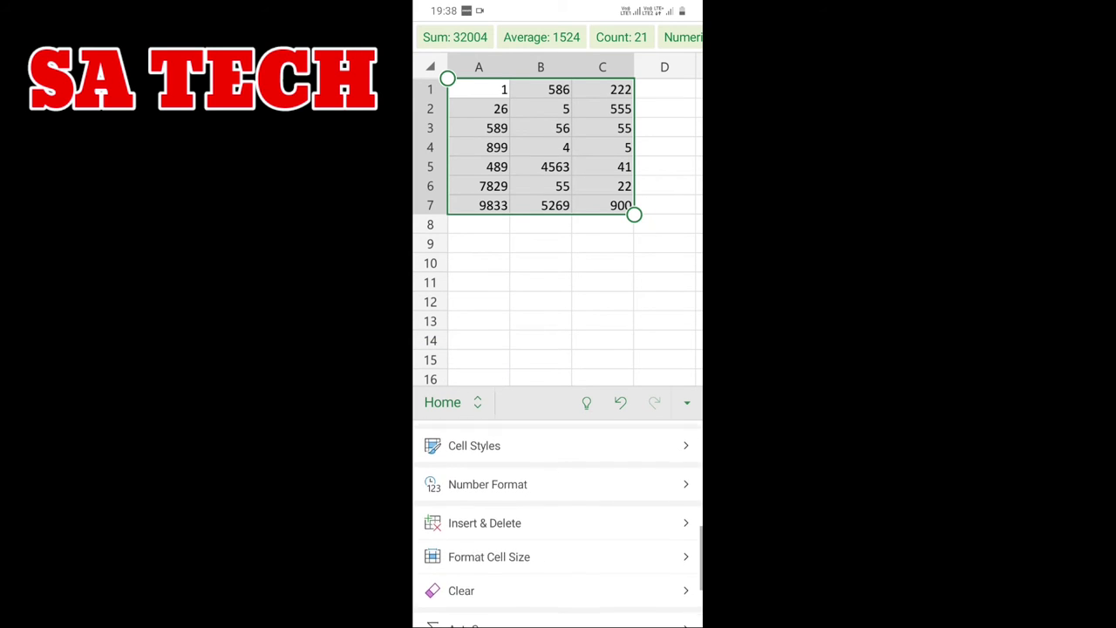
{"action": "scroll", "coordinate": [558, 523], "scroll_direction": "down", "scroll_amount": 3}
{"action": "scroll", "coordinate": [558, 523], "scroll_direction": "up", "scroll_amount": 4}
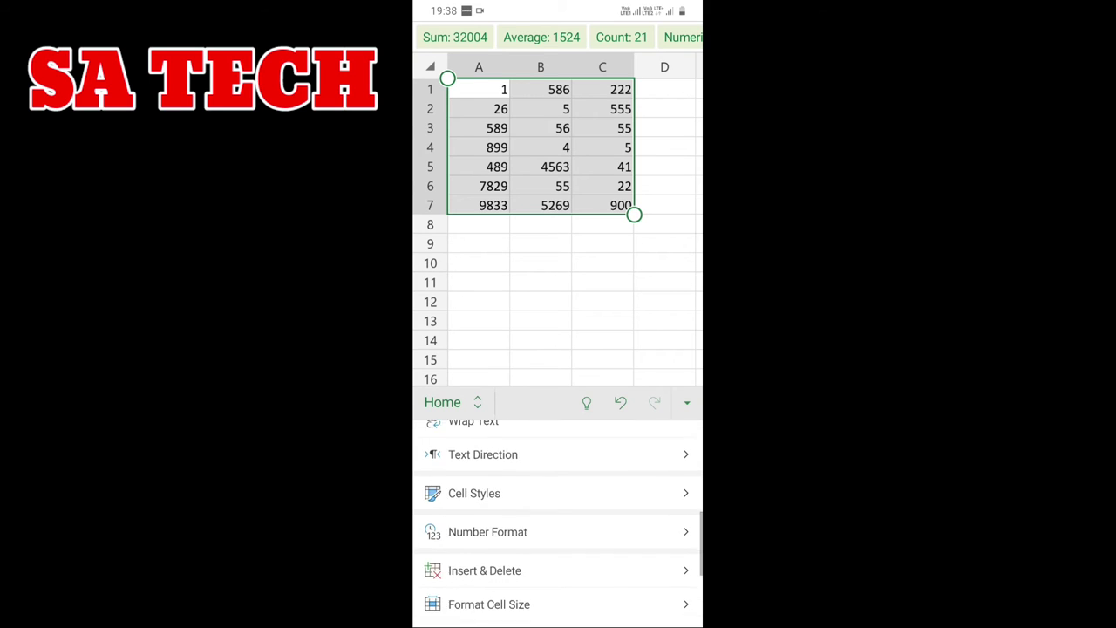
{"action": "scroll", "coordinate": [558, 523], "scroll_direction": "up", "scroll_amount": 3}
{"action": "scroll", "coordinate": [558, 523], "scroll_direction": "up", "scroll_amount": 4}
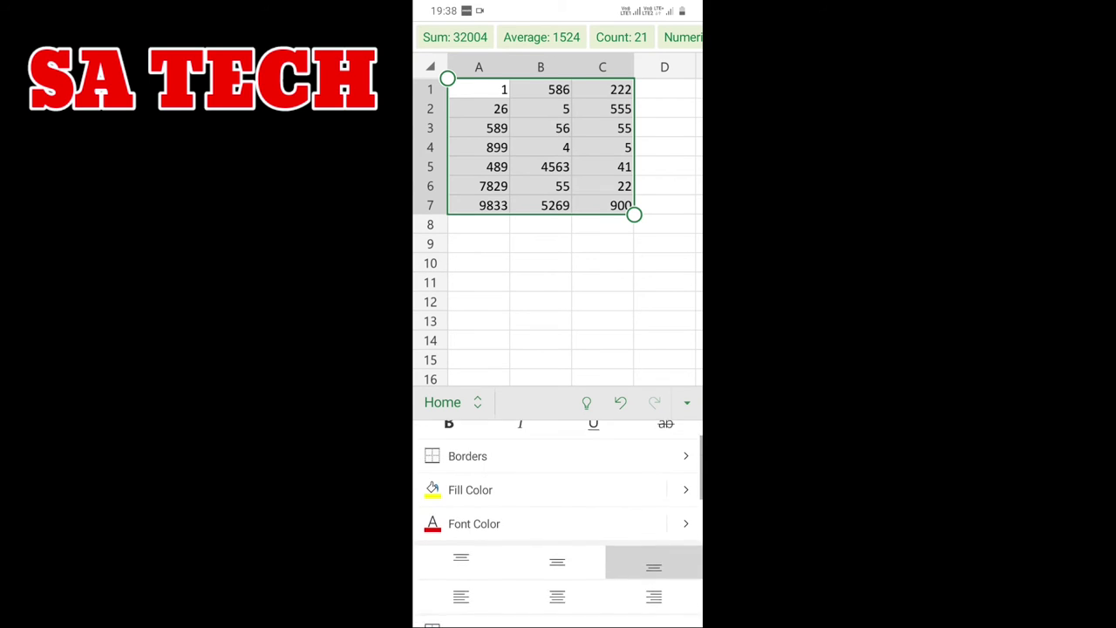
{"action": "left_click", "coordinate": [448, 471]}
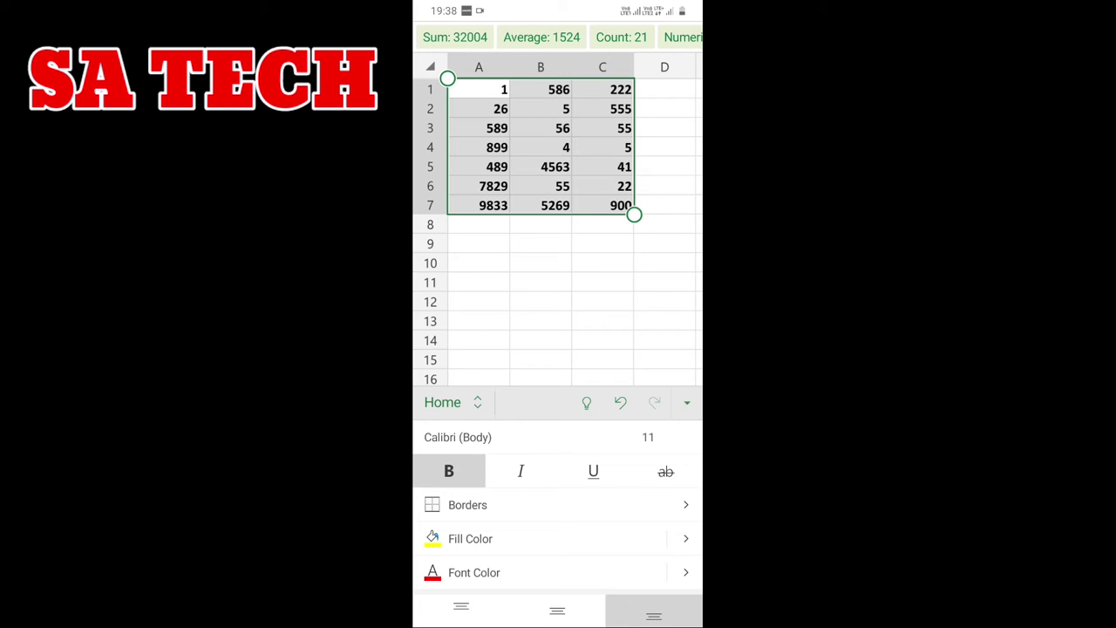
{"action": "scroll", "coordinate": [558, 524], "scroll_direction": "down", "scroll_amount": 2}
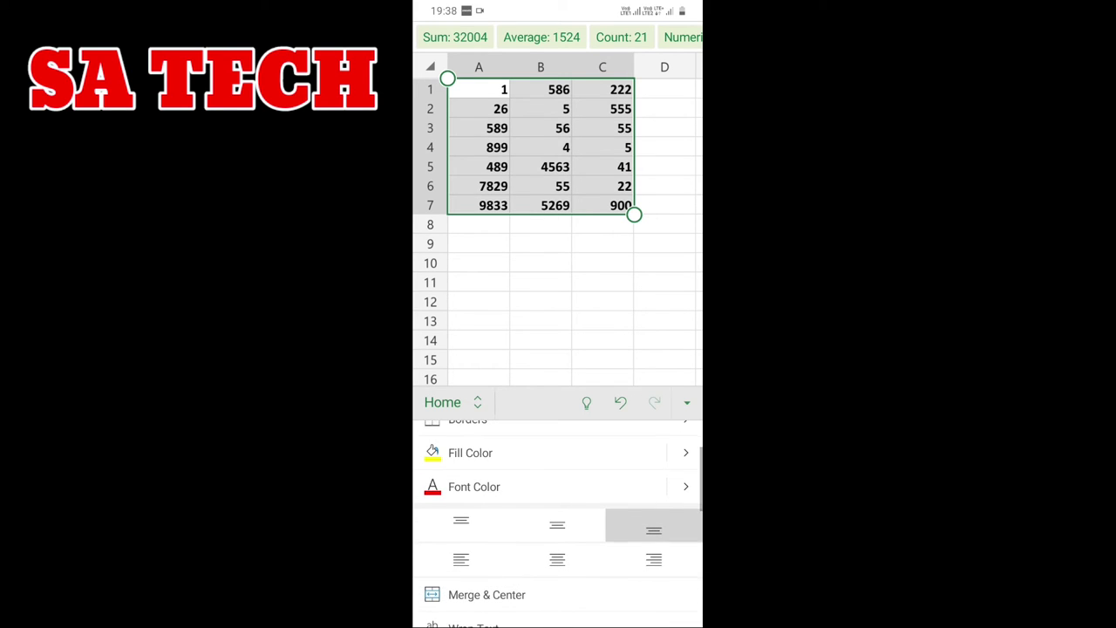
{"action": "scroll", "coordinate": [559, 523], "scroll_direction": "down", "scroll_amount": 3}
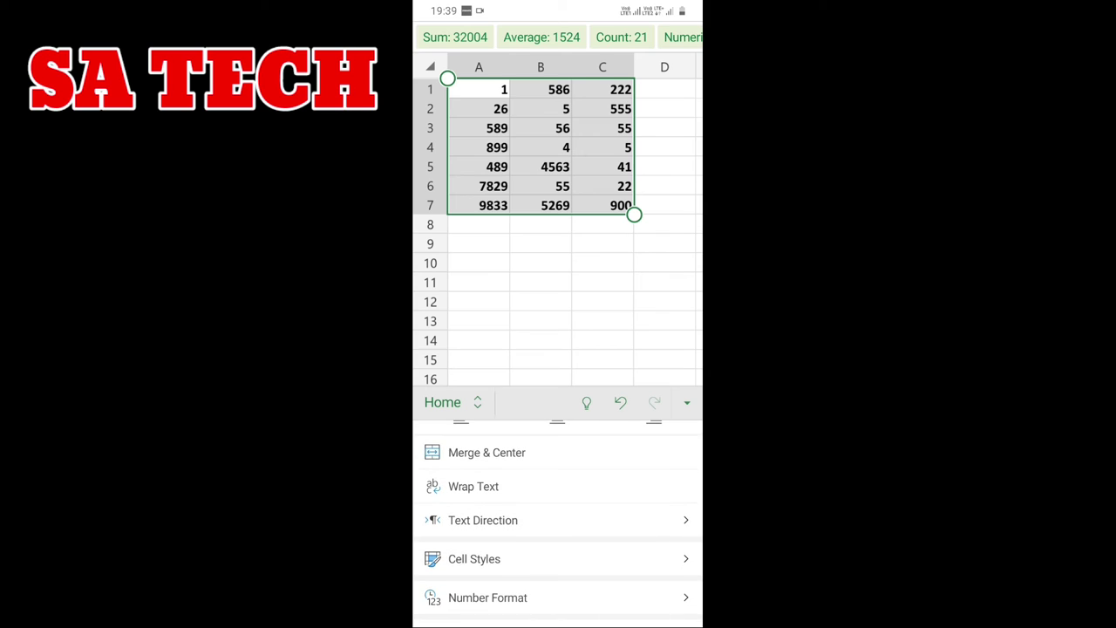
{"action": "scroll", "coordinate": [558, 524], "scroll_direction": "down", "scroll_amount": 3}
{"action": "scroll", "coordinate": [558, 523], "scroll_direction": "down", "scroll_amount": 2}
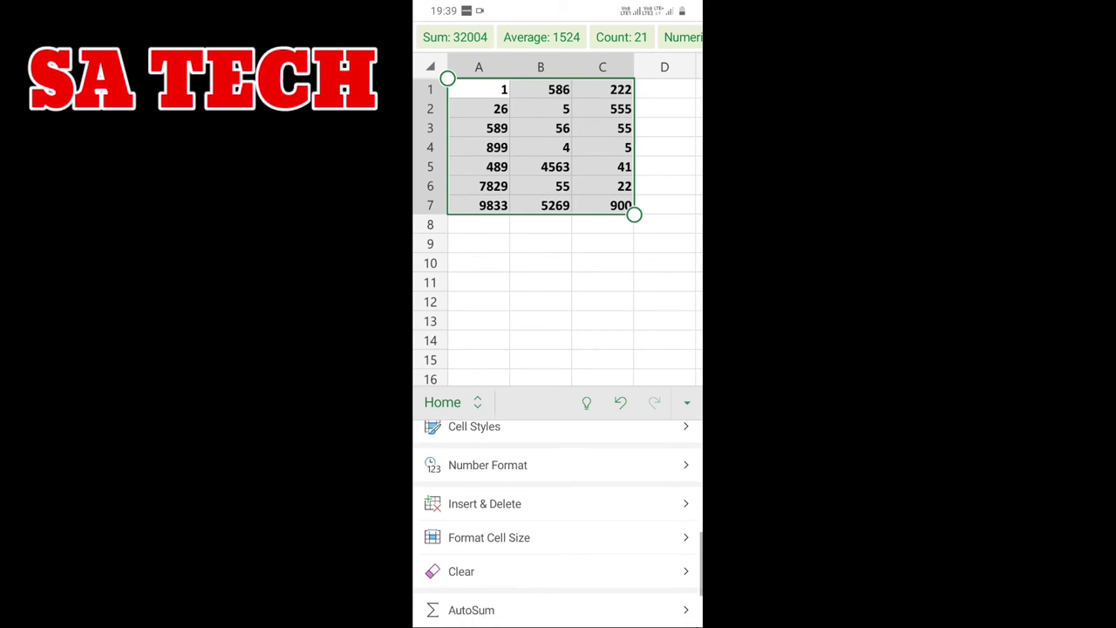
{"action": "left_click", "coordinate": [446, 402]}
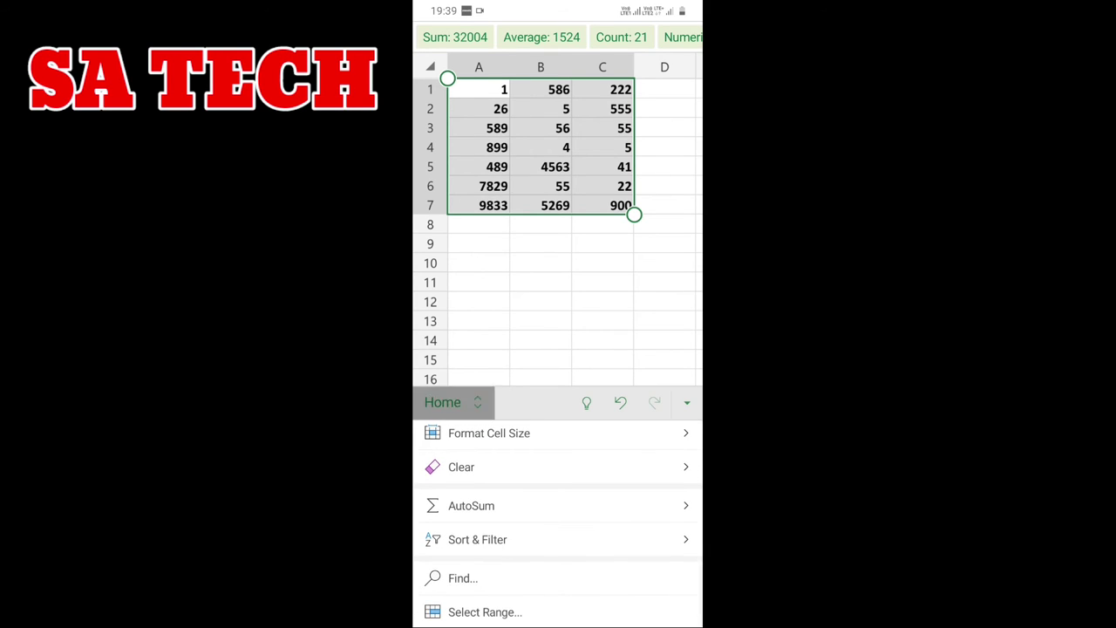
{"action": "left_click", "coordinate": [442, 337]}
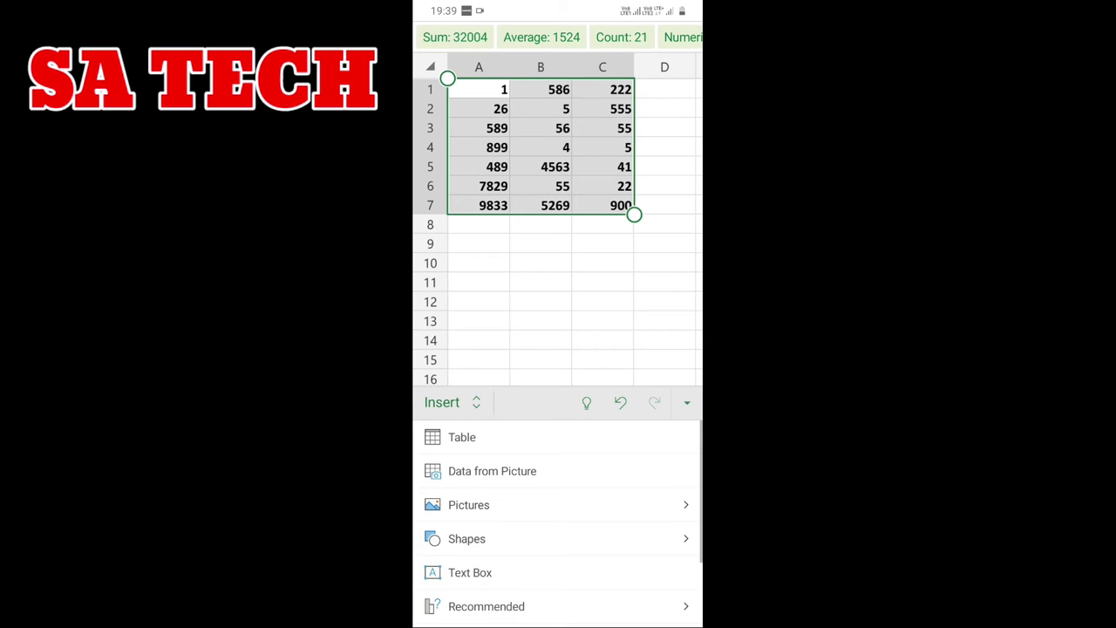
{"action": "left_click", "coordinate": [462, 436]}
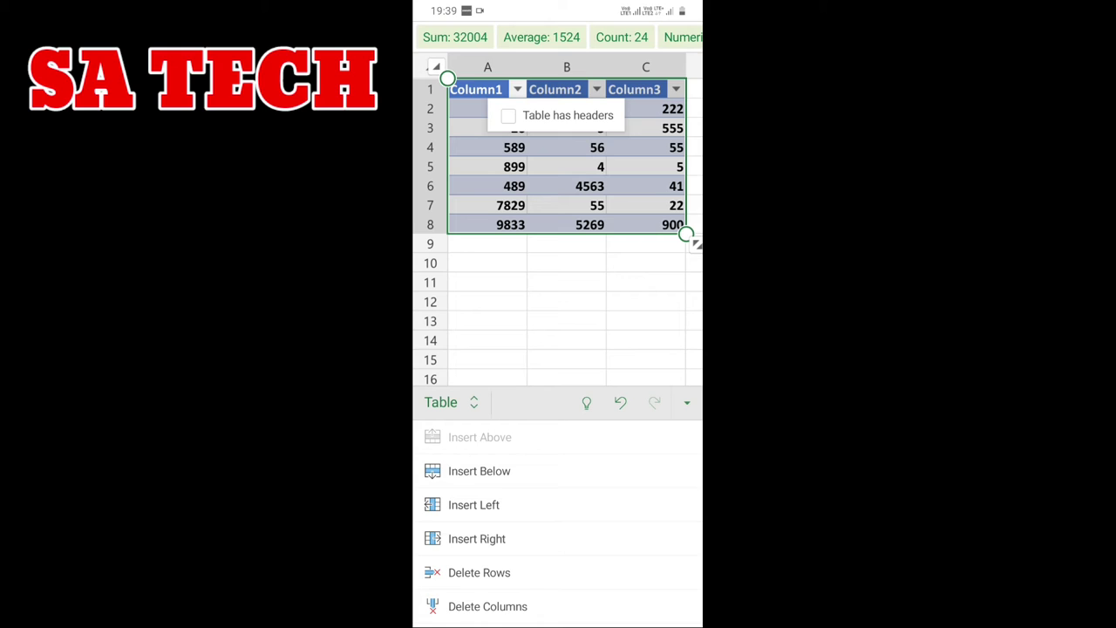
{"action": "left_click", "coordinate": [567, 302]}
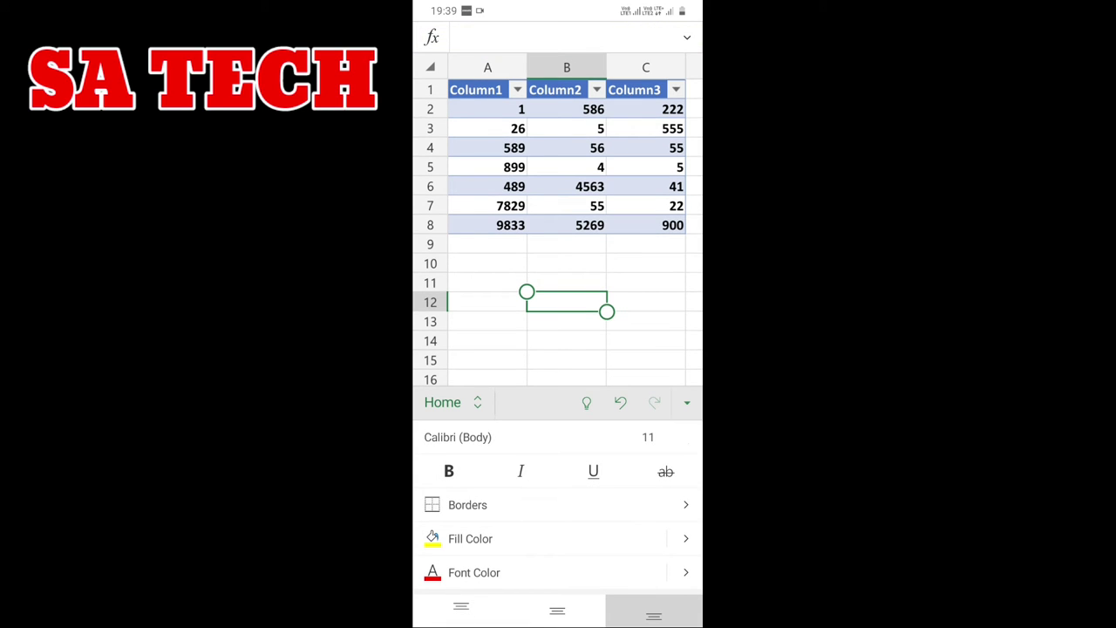
{"action": "left_click", "coordinate": [654, 616]}
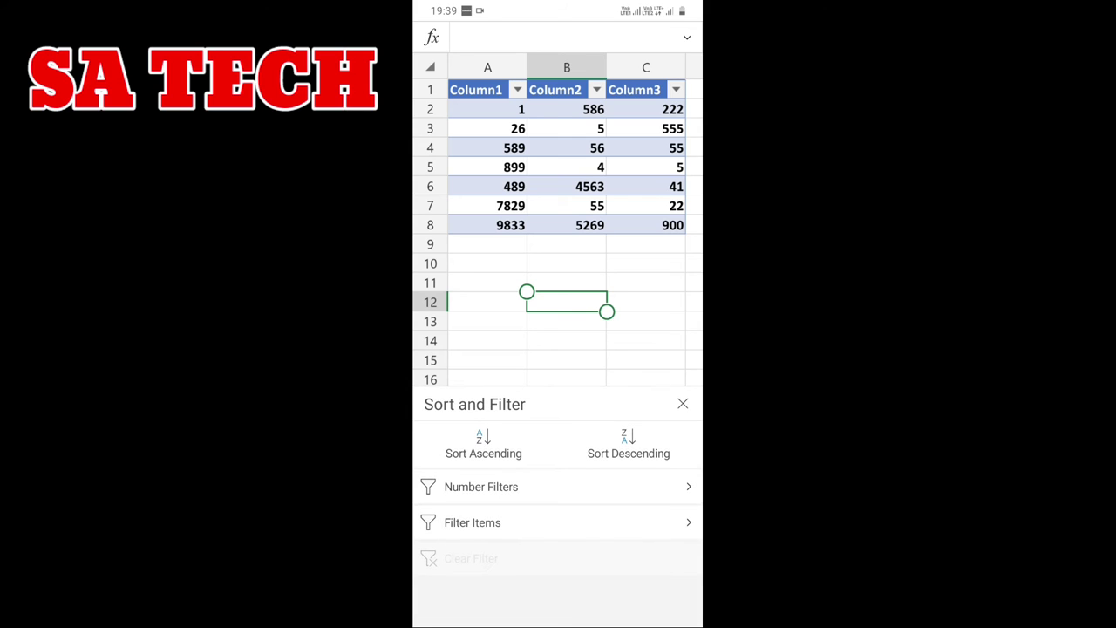
{"action": "left_click", "coordinate": [481, 487]}
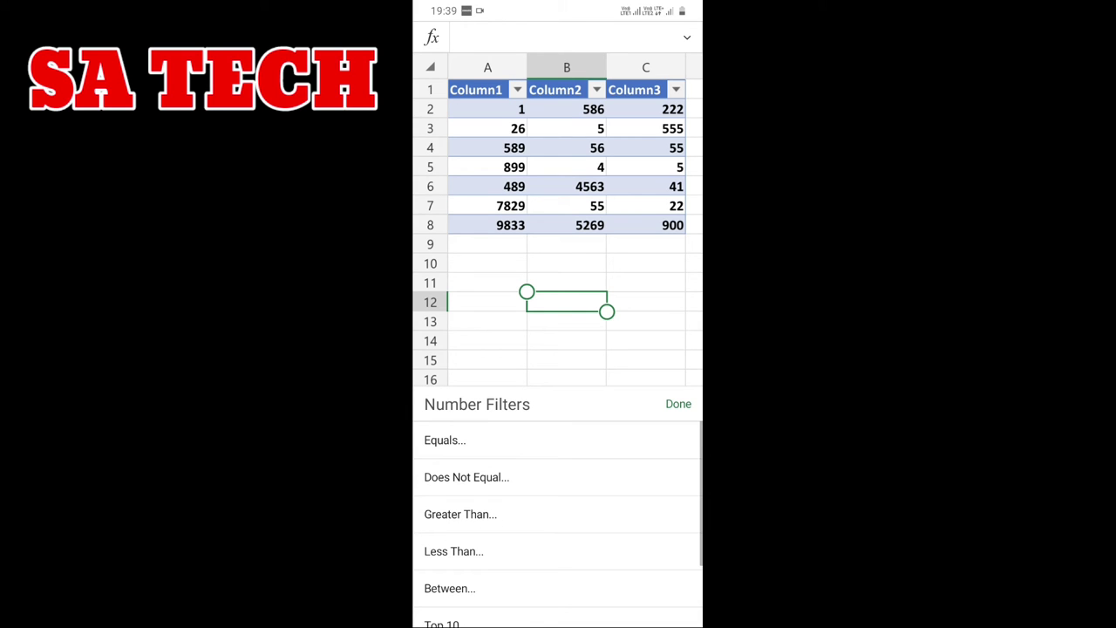
{"action": "left_click", "coordinate": [679, 403]}
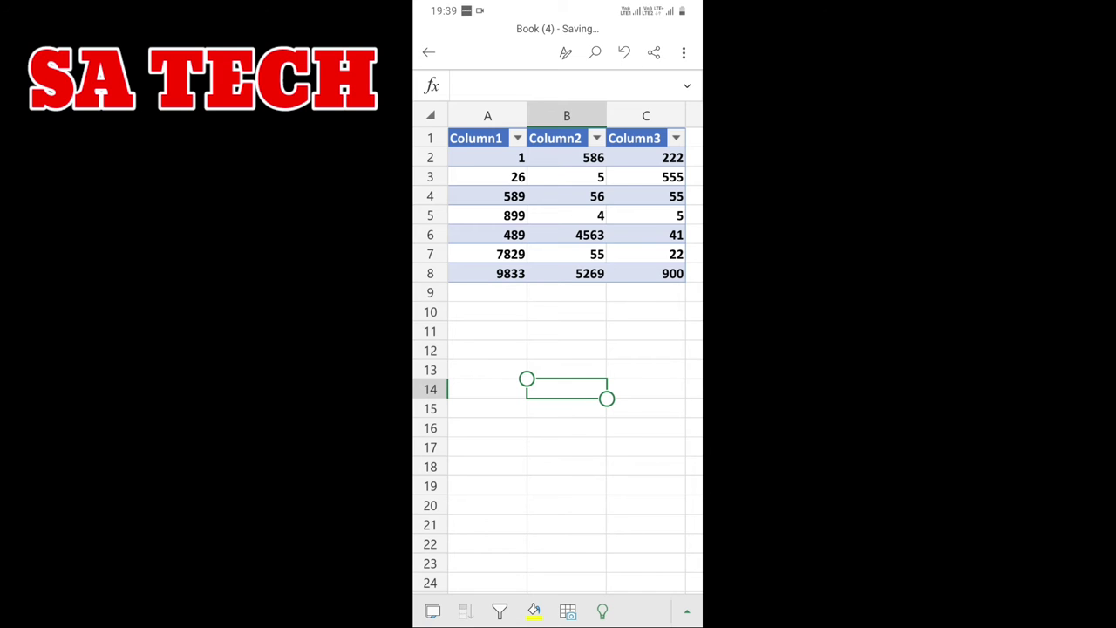
Apply All Borders to the number block A1:C7, then deselect it to check the borders.
{"action": "left_click", "coordinate": [686, 611]}
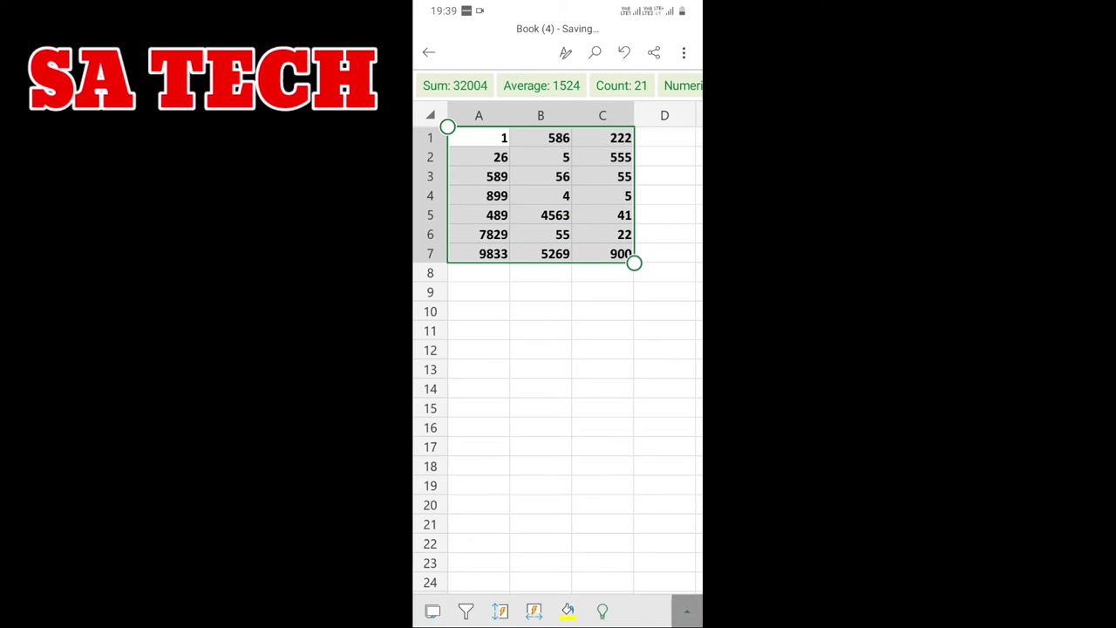
{"action": "scroll", "coordinate": [558, 523], "scroll_direction": "down", "scroll_amount": 5}
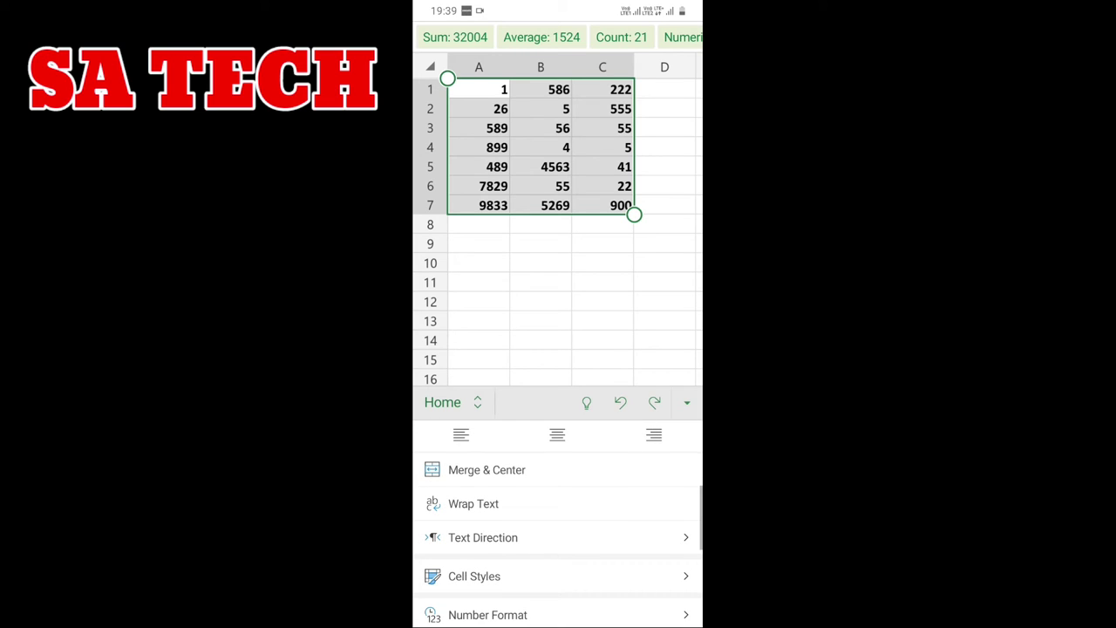
{"action": "scroll", "coordinate": [558, 523], "scroll_direction": "up", "scroll_amount": 5}
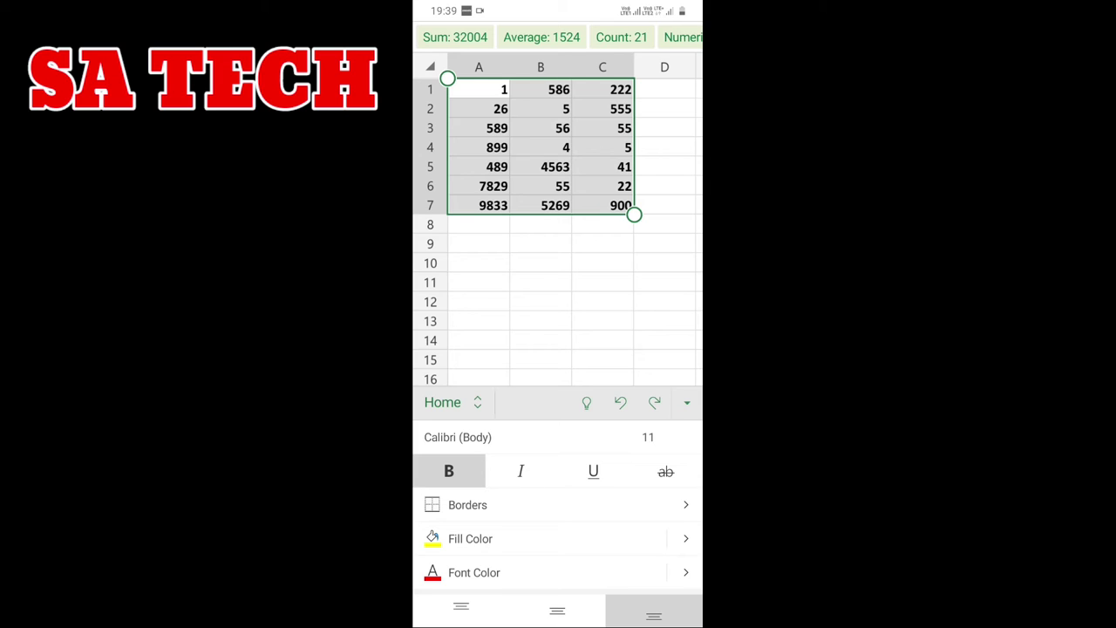
{"action": "left_click", "coordinate": [467, 504]}
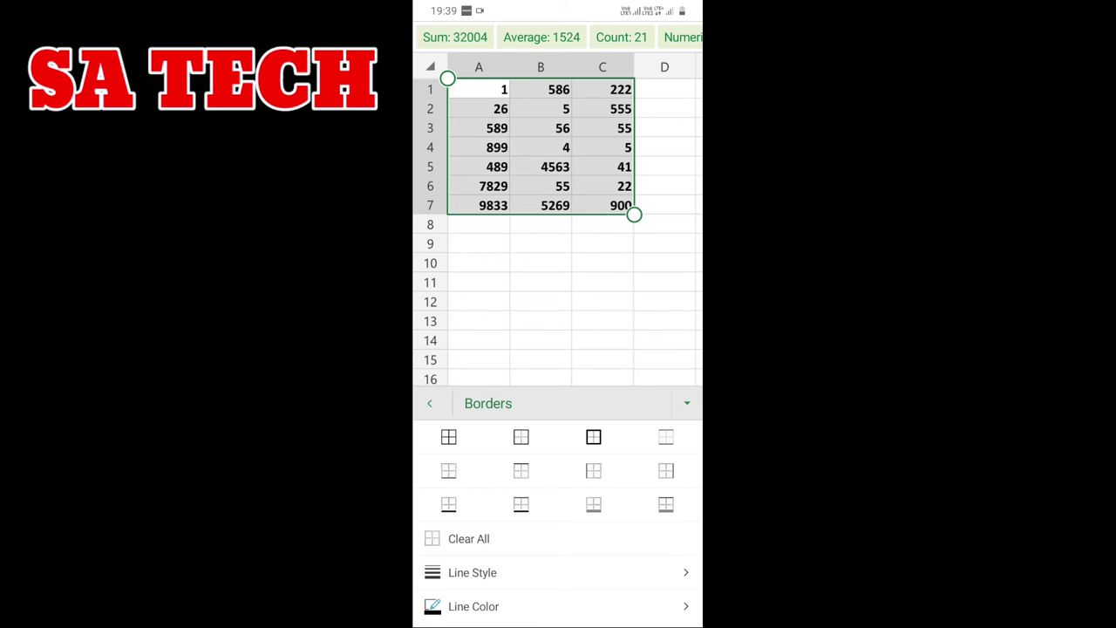
{"action": "left_click", "coordinate": [448, 436]}
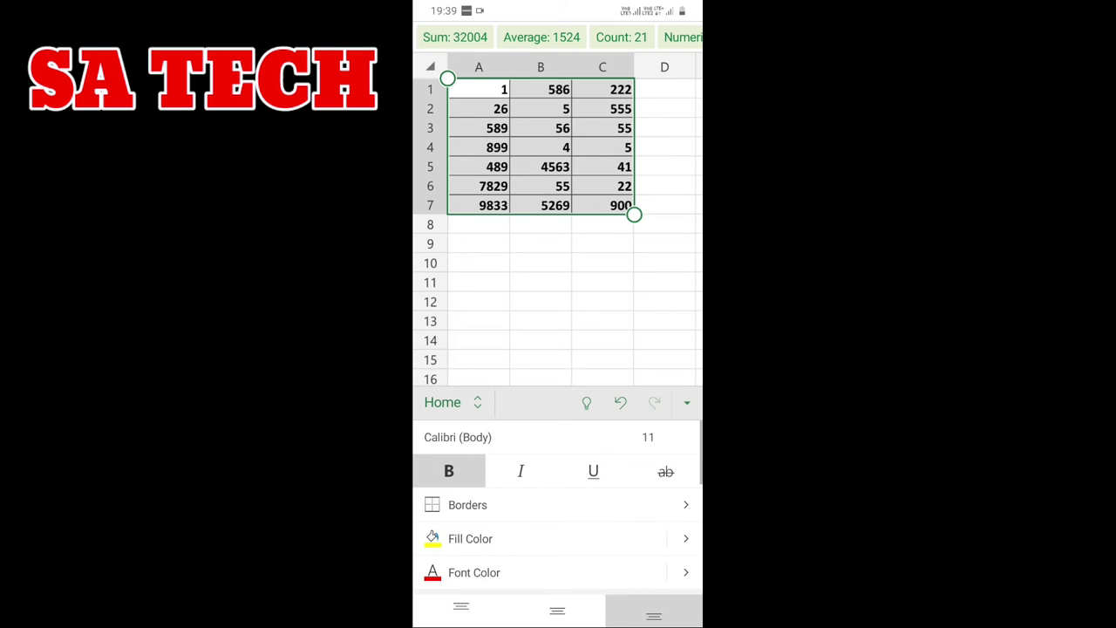
{"action": "left_click", "coordinate": [601, 302]}
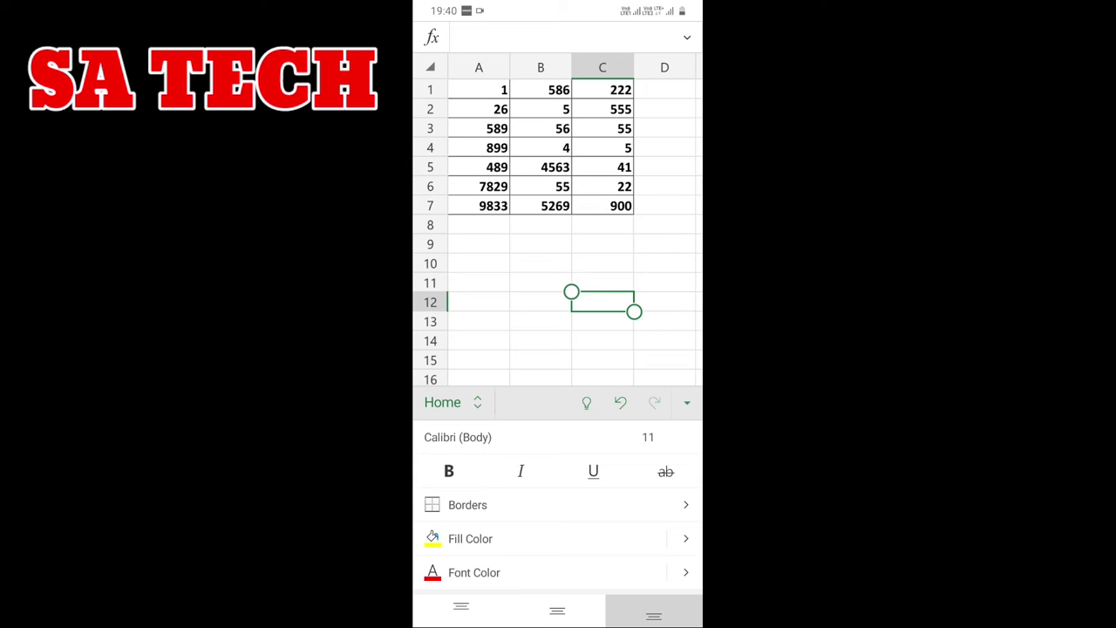
Give the whole of row 1 a yellow fill.
{"action": "left_click", "coordinate": [430, 89]}
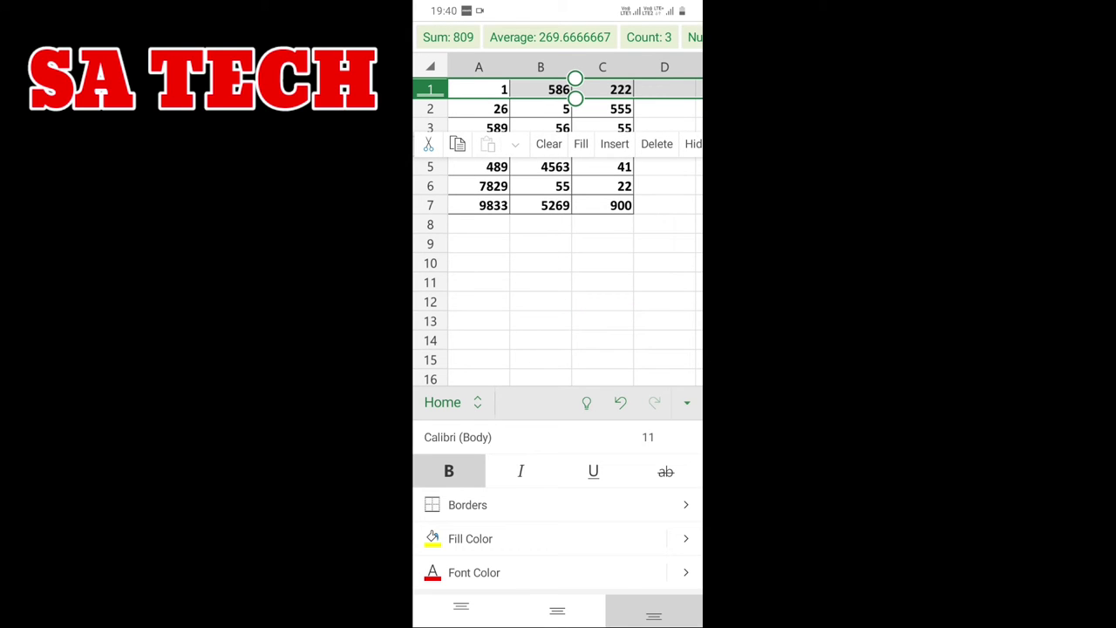
{"action": "left_click", "coordinate": [470, 538]}
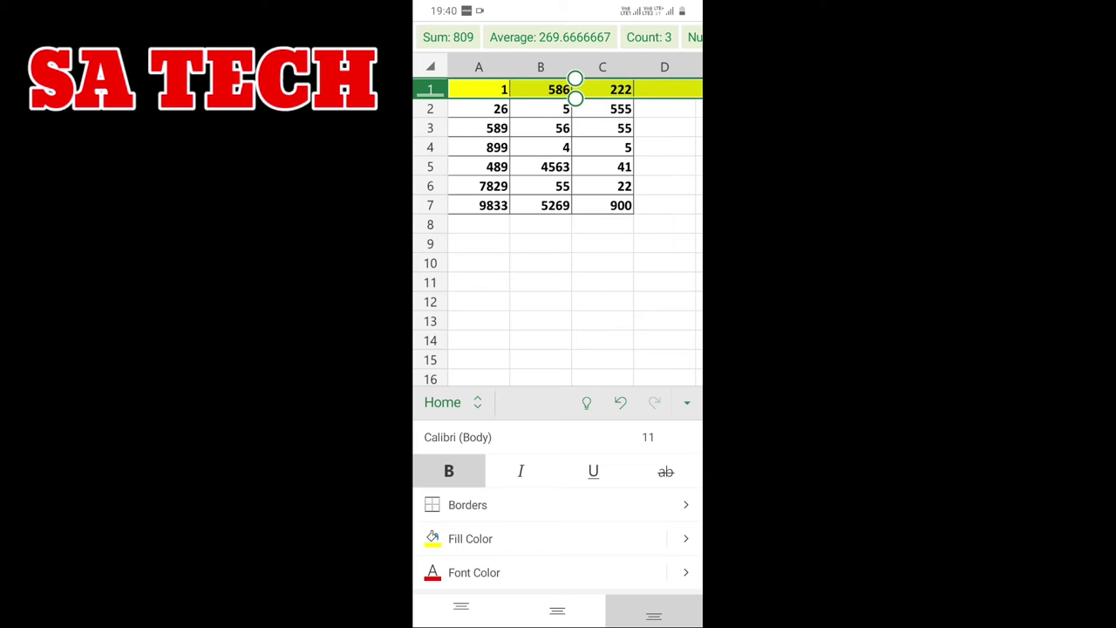
{"action": "left_click", "coordinate": [541, 263]}
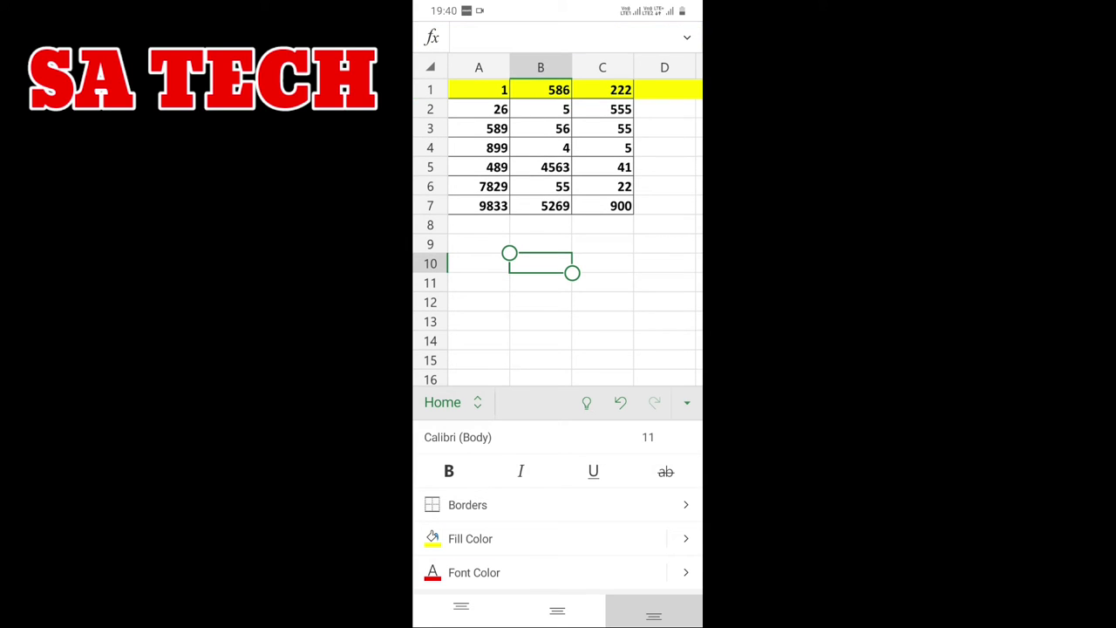
Make column A's numbers red, then select A2:A7.
{"action": "left_click", "coordinate": [478, 68]}
{"action": "left_click", "coordinate": [473, 572]}
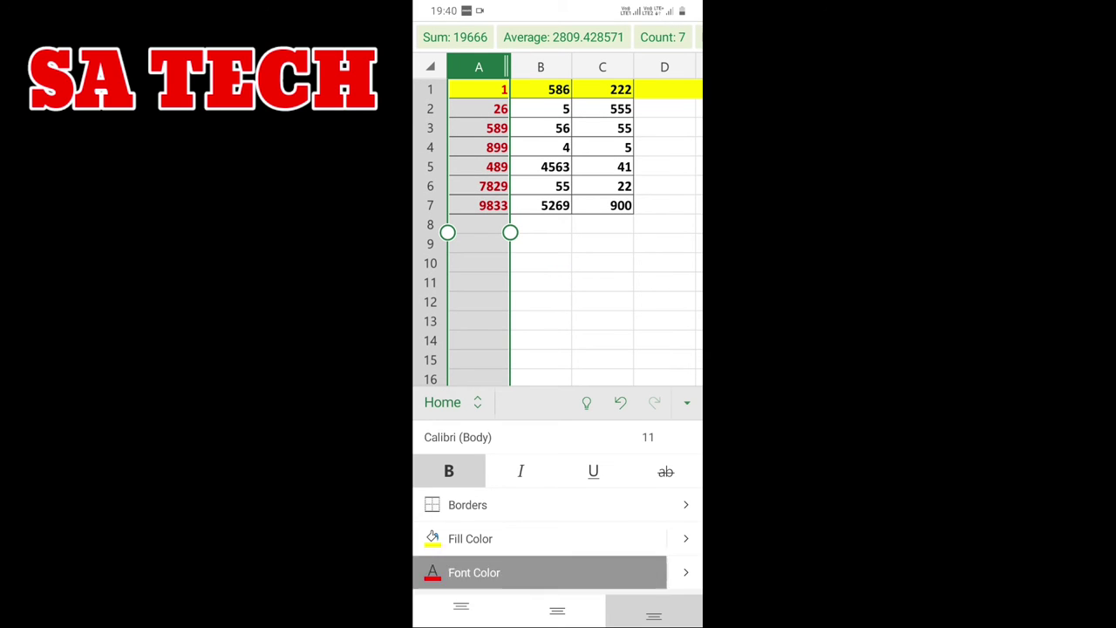
{"action": "left_click", "coordinate": [541, 282]}
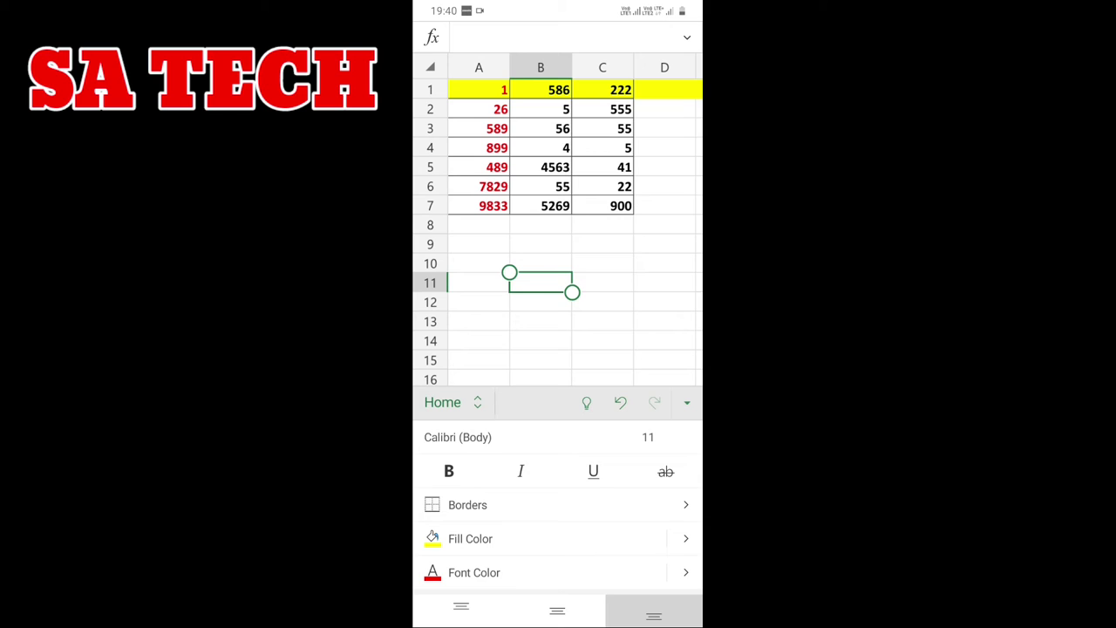
{"action": "left_click", "coordinate": [479, 109]}
{"action": "left_click_drag", "start_coordinate": [510, 118], "coordinate": [510, 214]}
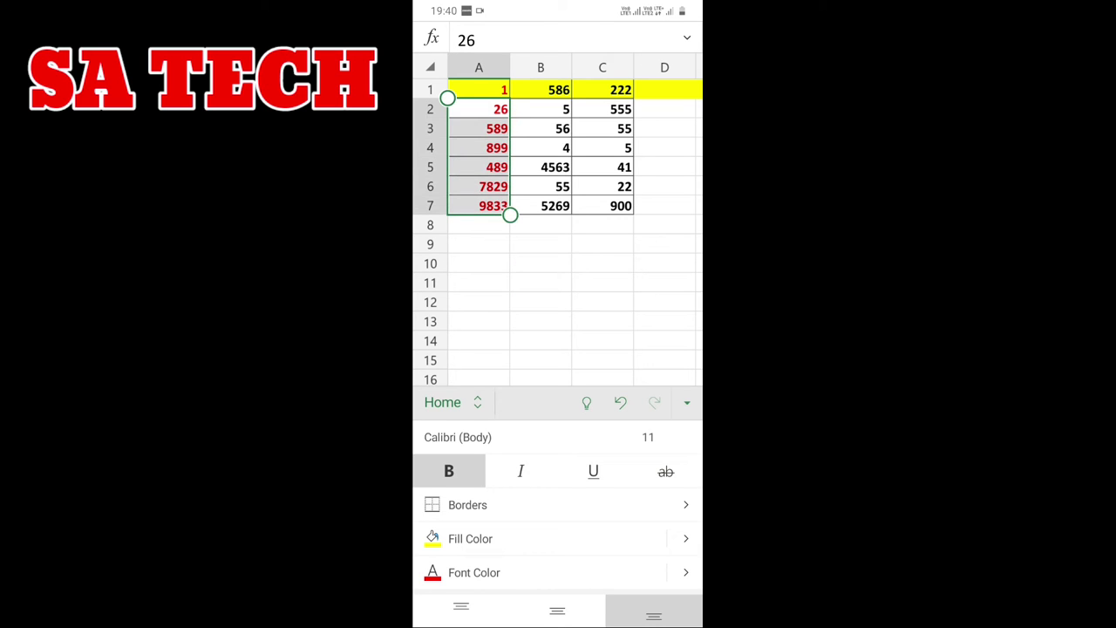
On the Draw tab, draw a red freehand scribble and a small dot on the sheet.
{"action": "left_click", "coordinate": [451, 402]}
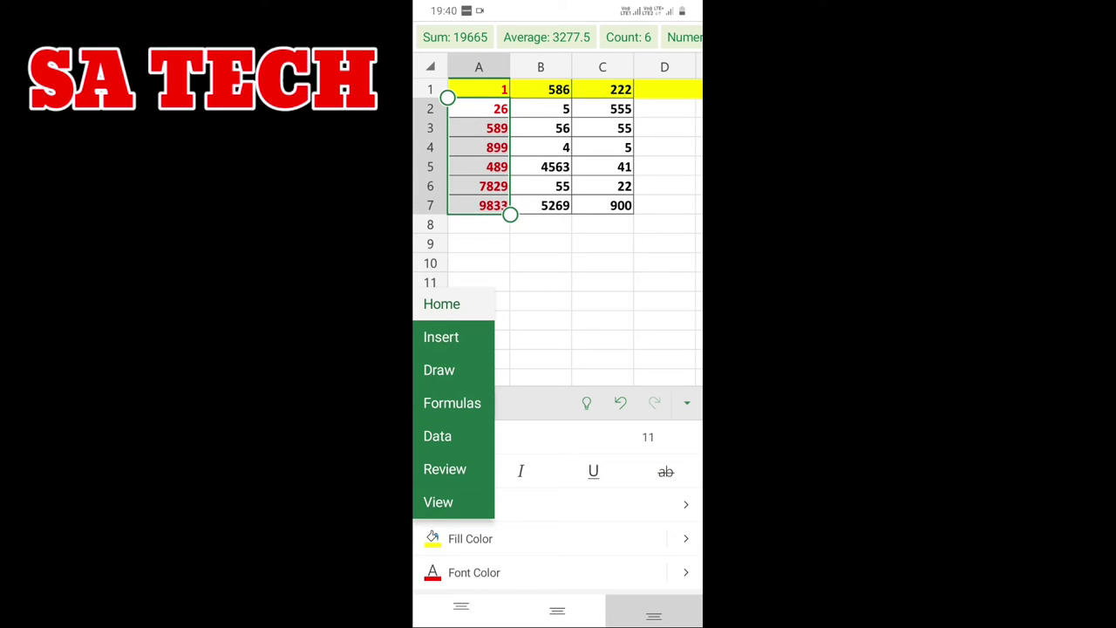
{"action": "left_click", "coordinate": [439, 370]}
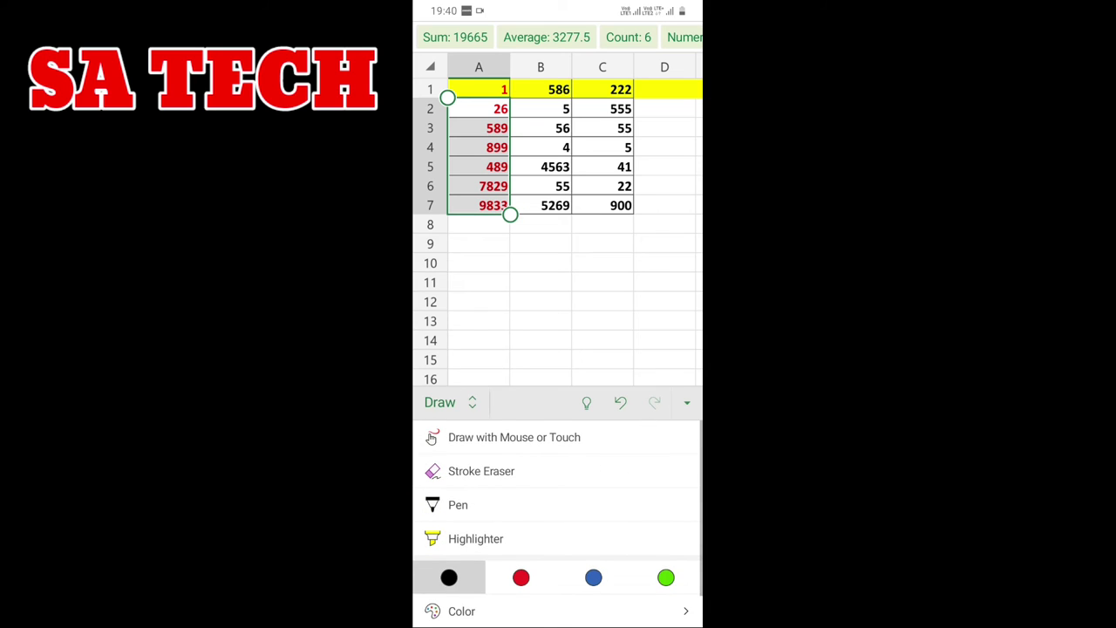
{"action": "left_click", "coordinate": [520, 577]}
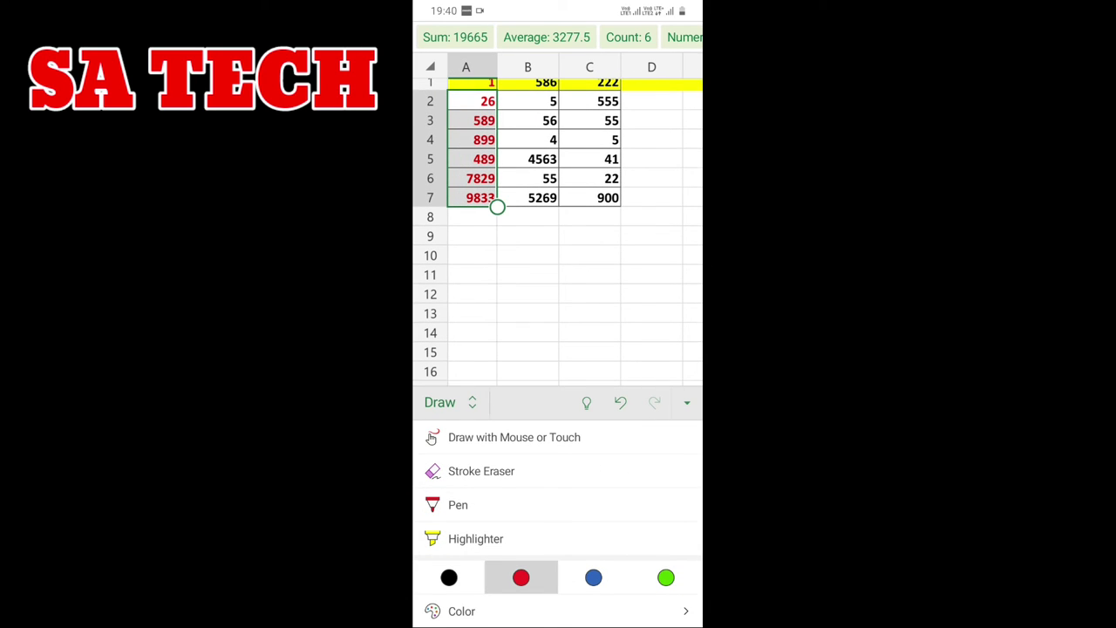
{"action": "left_click", "coordinate": [514, 437]}
{"action": "mouse_move", "coordinate": [522, 224]}
{"action": "left_mouse_down"}
{"action": "mouse_move", "coordinate": [543, 260]}
{"action": "mouse_move", "coordinate": [598, 281]}
{"action": "mouse_move", "coordinate": [575, 183]}
{"action": "mouse_move", "coordinate": [523, 340]}
{"action": "left_mouse_up"}
{"action": "left_click_drag", "start_coordinate": [536, 258], "coordinate": [521, 307]}
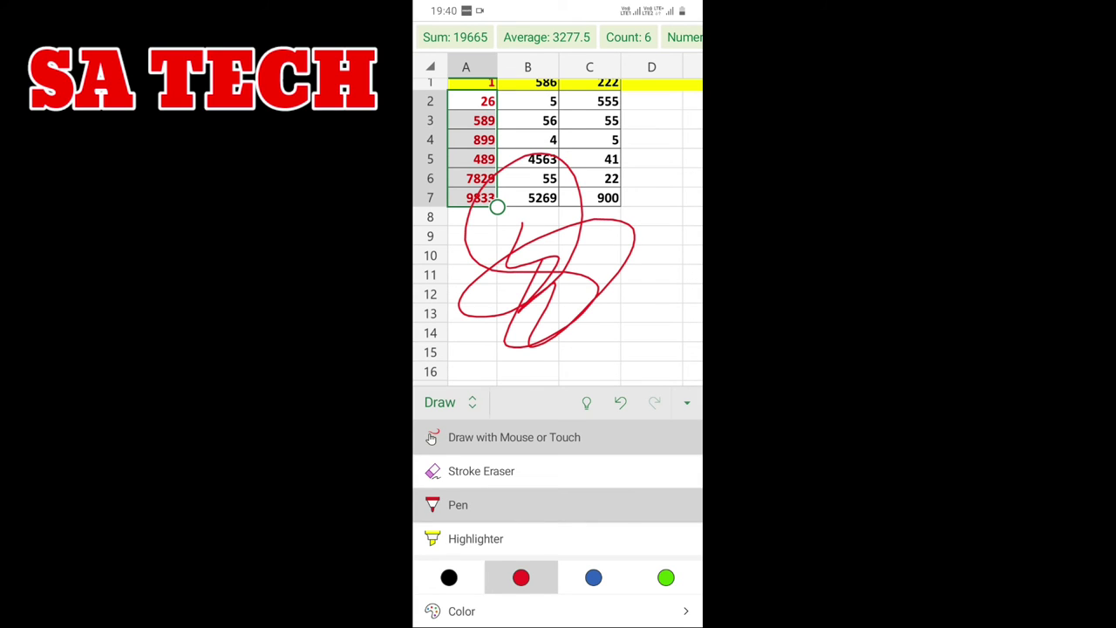
{"action": "left_click", "coordinate": [640, 301]}
Erase the red scribble with the Stroke Eraser and switch back to the red pen.
{"action": "left_click", "coordinate": [481, 470]}
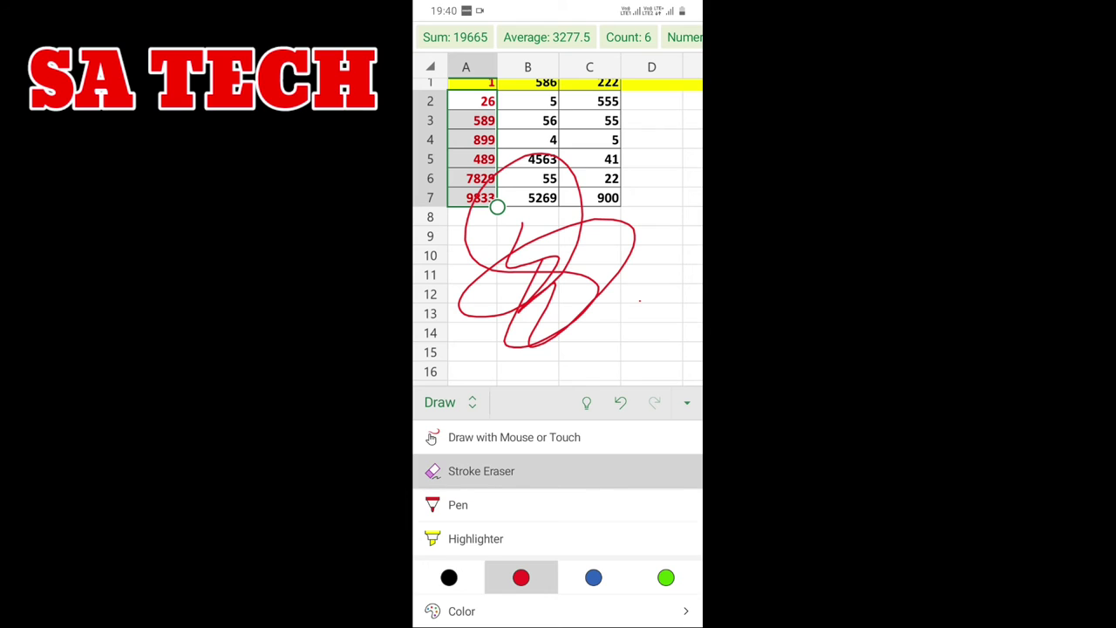
{"action": "left_click", "coordinate": [545, 261]}
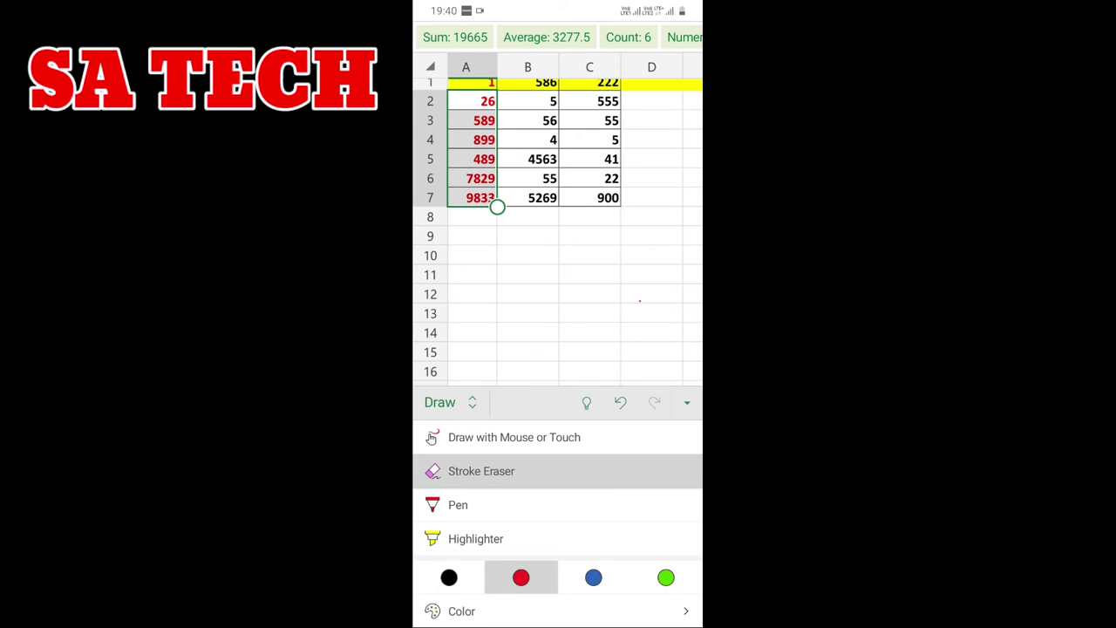
{"action": "left_click", "coordinate": [458, 505]}
{"action": "mouse_move", "coordinate": [610, 261]}
{"action": "left_mouse_down"}
{"action": "mouse_move", "coordinate": [569, 265]}
{"action": "mouse_move", "coordinate": [602, 261]}
{"action": "left_mouse_up"}
{"action": "left_click", "coordinate": [514, 437]}
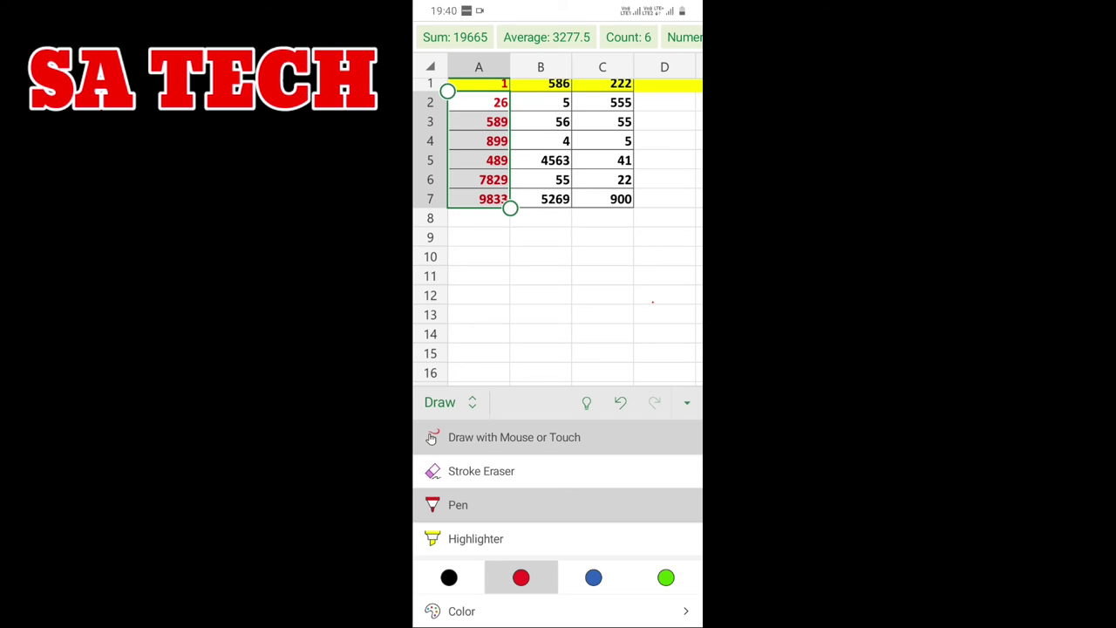
{"action": "left_click", "coordinate": [446, 402]}
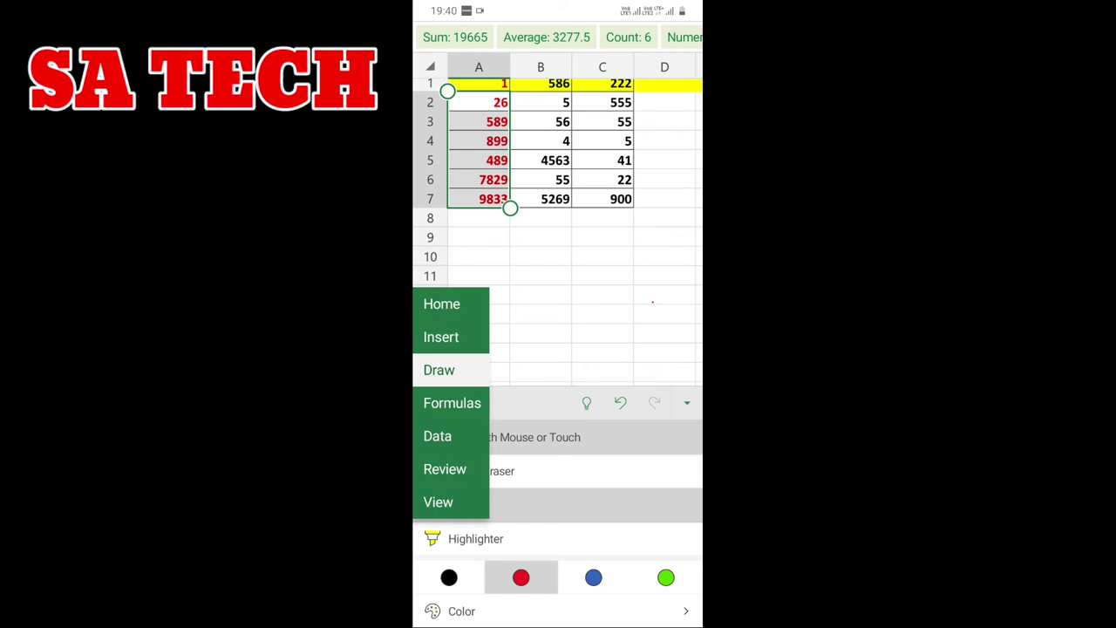
Browse the Formulas tab's Lookup & Reference functions, select A5 (489), and return to the categories.
{"action": "left_click", "coordinate": [451, 403]}
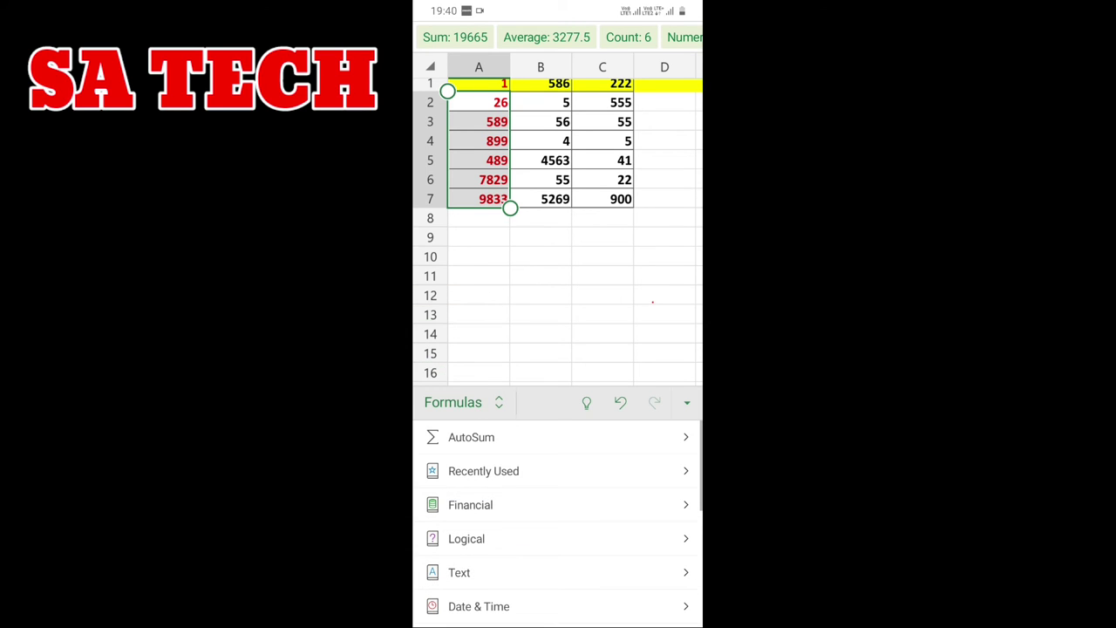
{"action": "scroll", "coordinate": [559, 523], "scroll_direction": "down", "scroll_amount": 5}
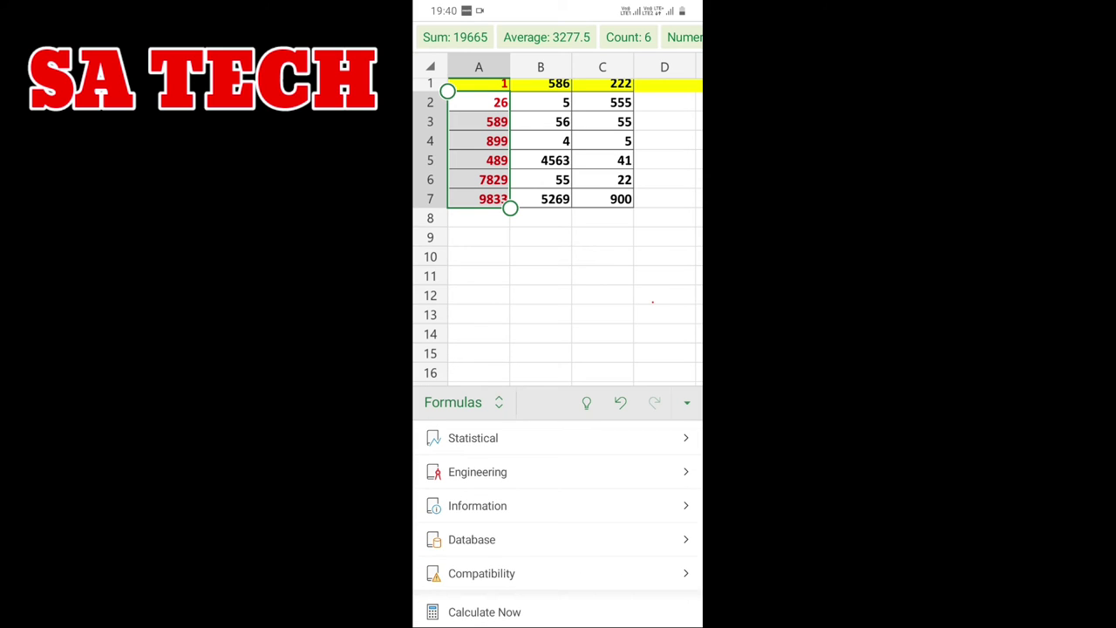
{"action": "scroll", "coordinate": [558, 523], "scroll_direction": "up", "scroll_amount": 2}
{"action": "left_click", "coordinate": [488, 469]}
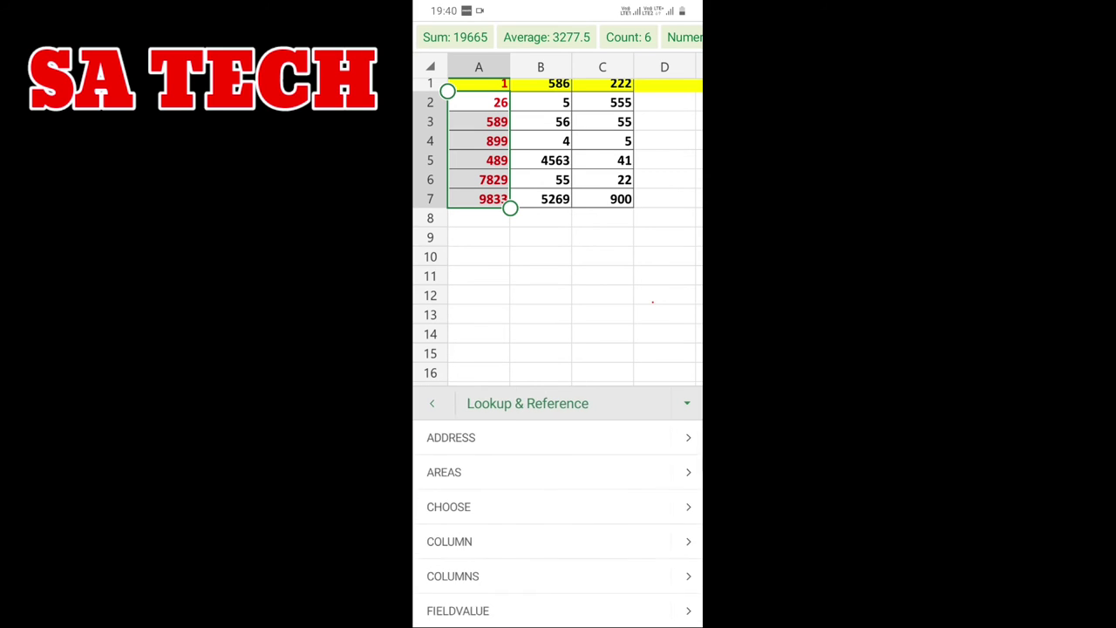
{"action": "scroll", "coordinate": [558, 523], "scroll_direction": "down", "scroll_amount": 5}
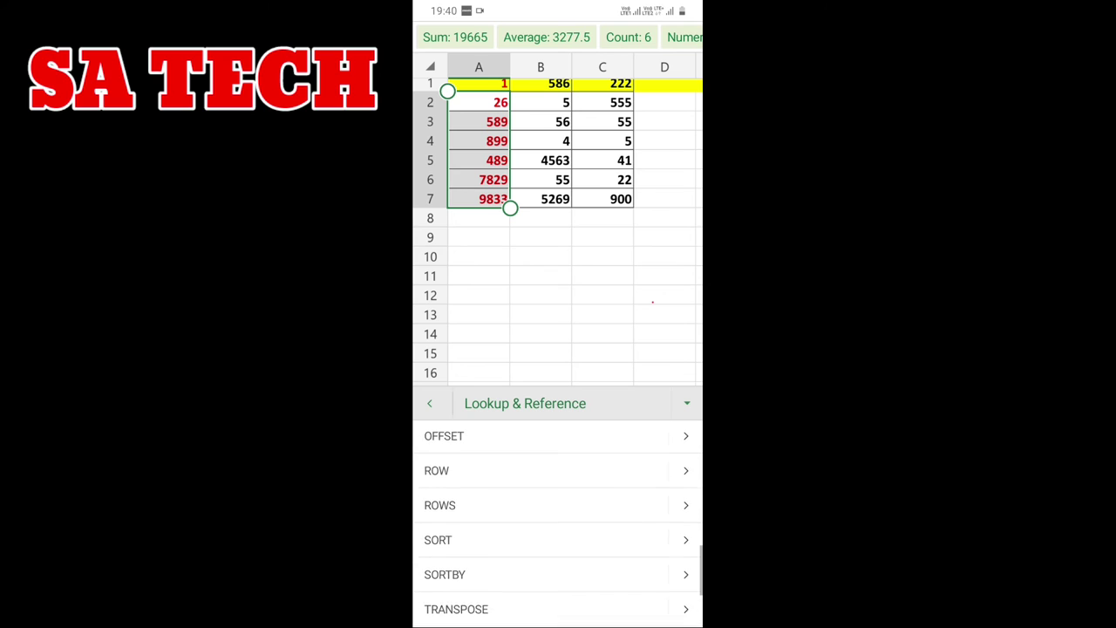
{"action": "scroll", "coordinate": [558, 523], "scroll_direction": "down", "scroll_amount": 2}
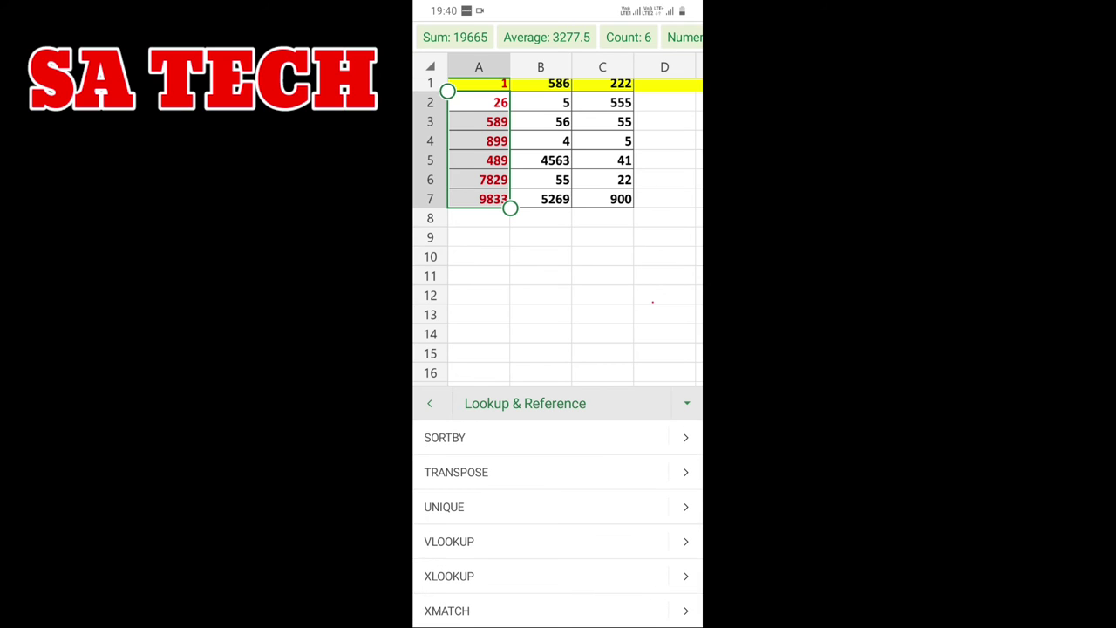
{"action": "left_click", "coordinate": [479, 296]}
{"action": "scroll", "coordinate": [558, 523], "scroll_direction": "up", "scroll_amount": 3}
{"action": "left_click", "coordinate": [478, 160]}
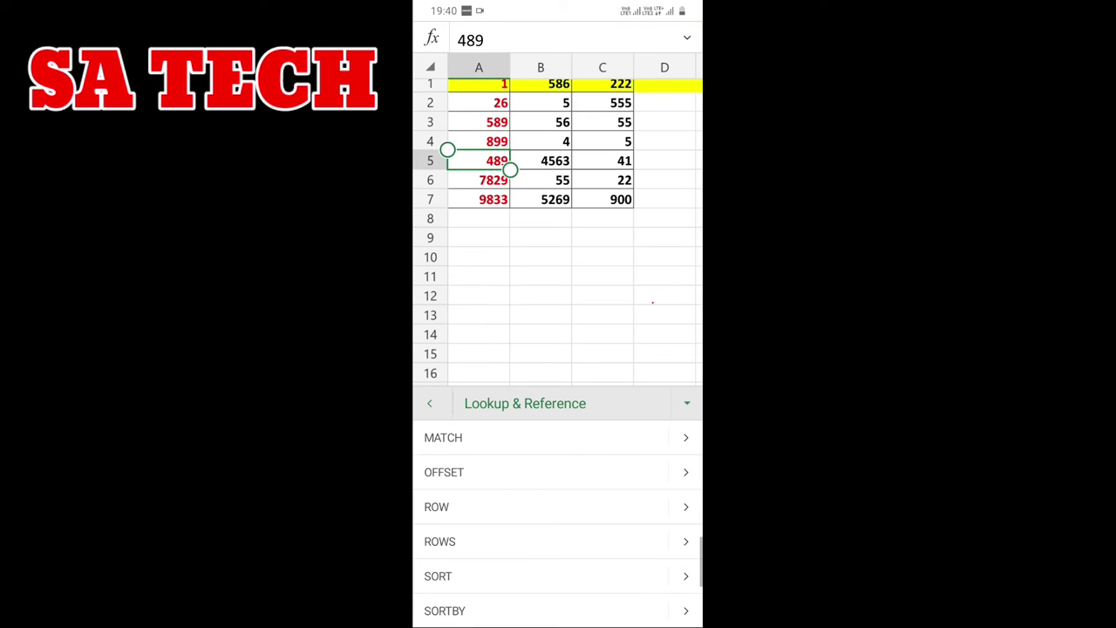
{"action": "left_click", "coordinate": [429, 403]}
Move through the Data and Review tabs to the View display options, then select cell B11.
{"action": "left_click", "coordinate": [453, 402]}
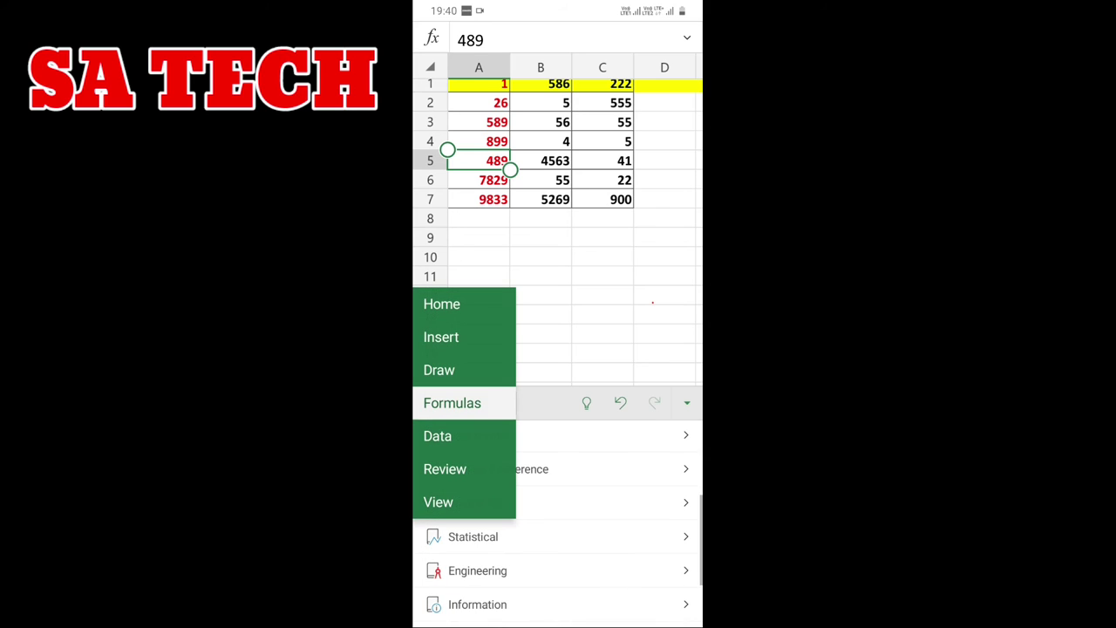
{"action": "left_click", "coordinate": [438, 436]}
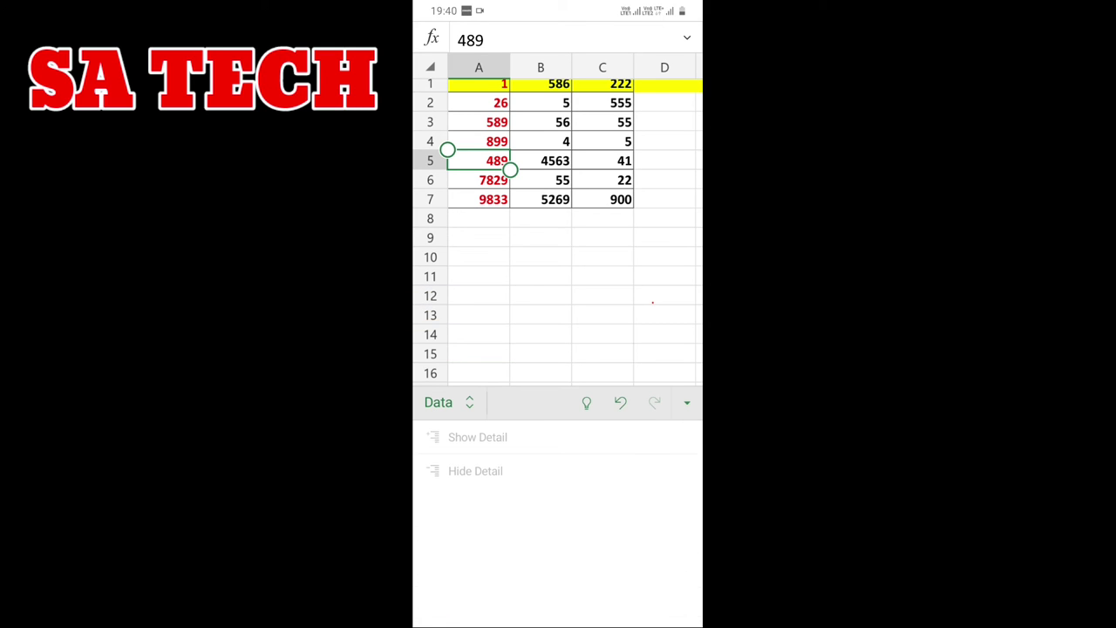
{"action": "left_click", "coordinate": [438, 402]}
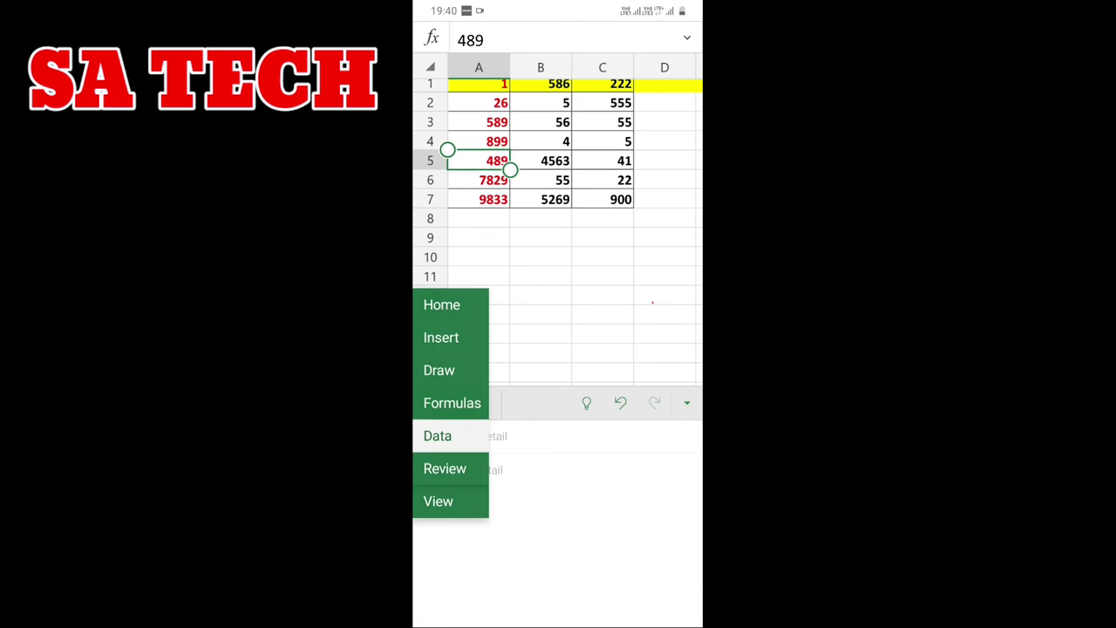
{"action": "left_click", "coordinate": [443, 466]}
{"action": "left_click", "coordinate": [445, 402]}
{"action": "left_click", "coordinate": [438, 501]}
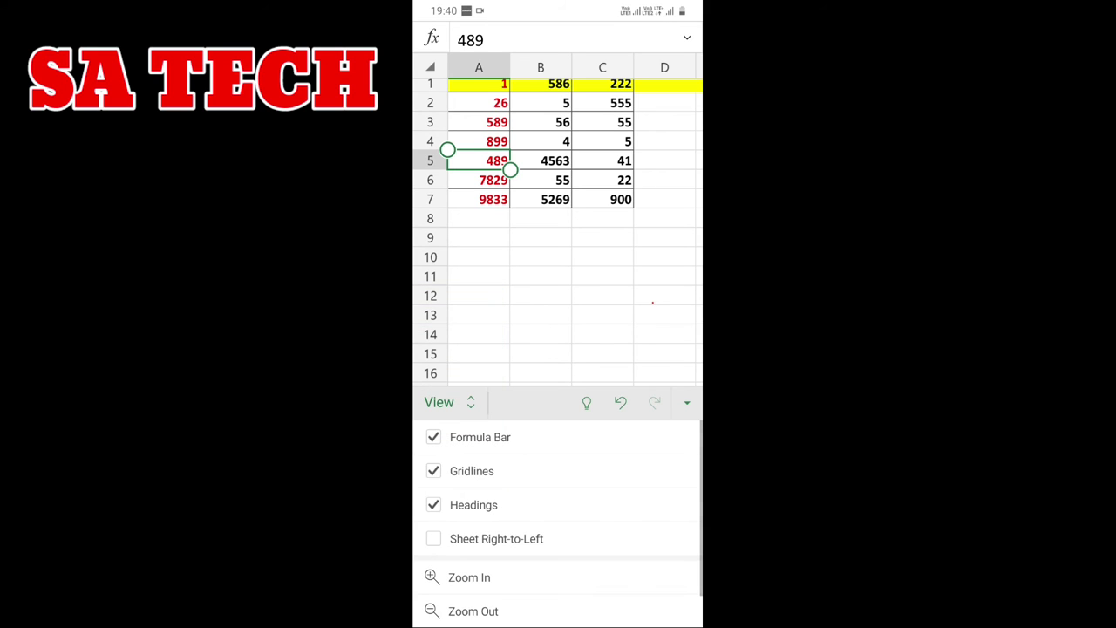
{"action": "scroll", "coordinate": [558, 514], "scroll_direction": "down", "scroll_amount": 1}
{"action": "scroll", "coordinate": [558, 515], "scroll_direction": "up", "scroll_amount": 1}
{"action": "left_click", "coordinate": [541, 276]}
{"action": "scroll", "coordinate": [558, 231], "scroll_direction": "up", "scroll_amount": 1}
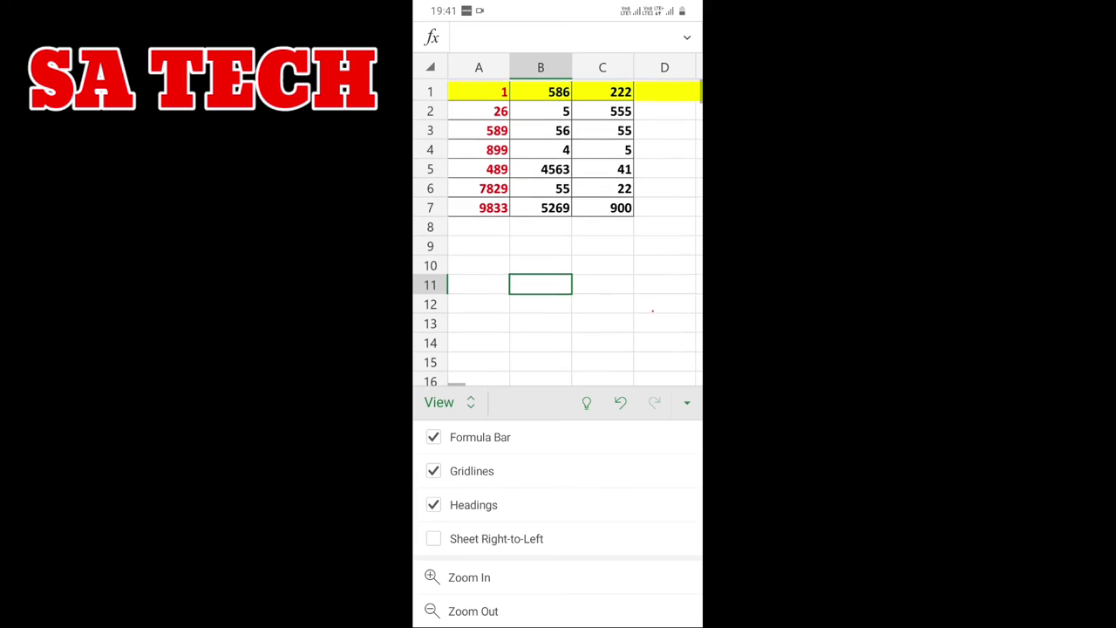
{"action": "left_click", "coordinate": [430, 67]}
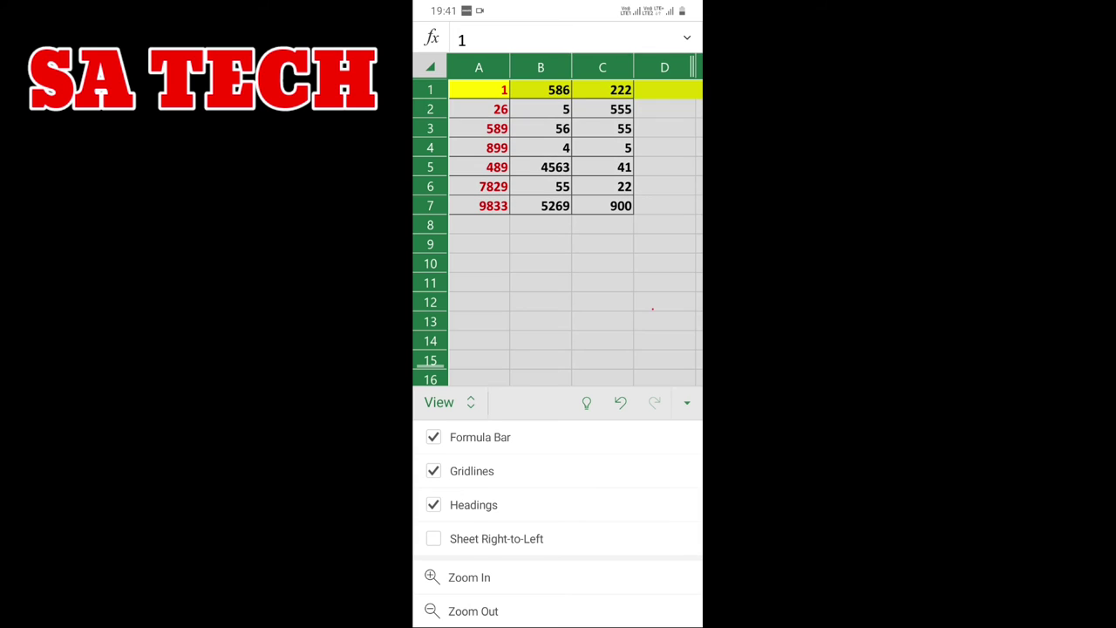
{"action": "left_click", "coordinate": [479, 224]}
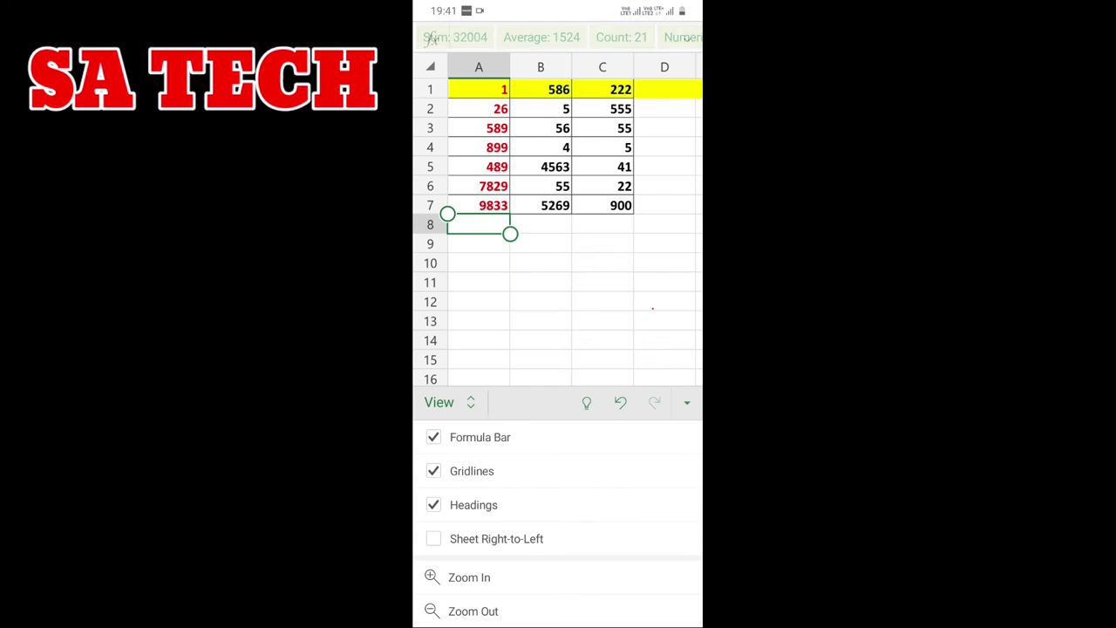
{"action": "left_click", "coordinate": [430, 67]}
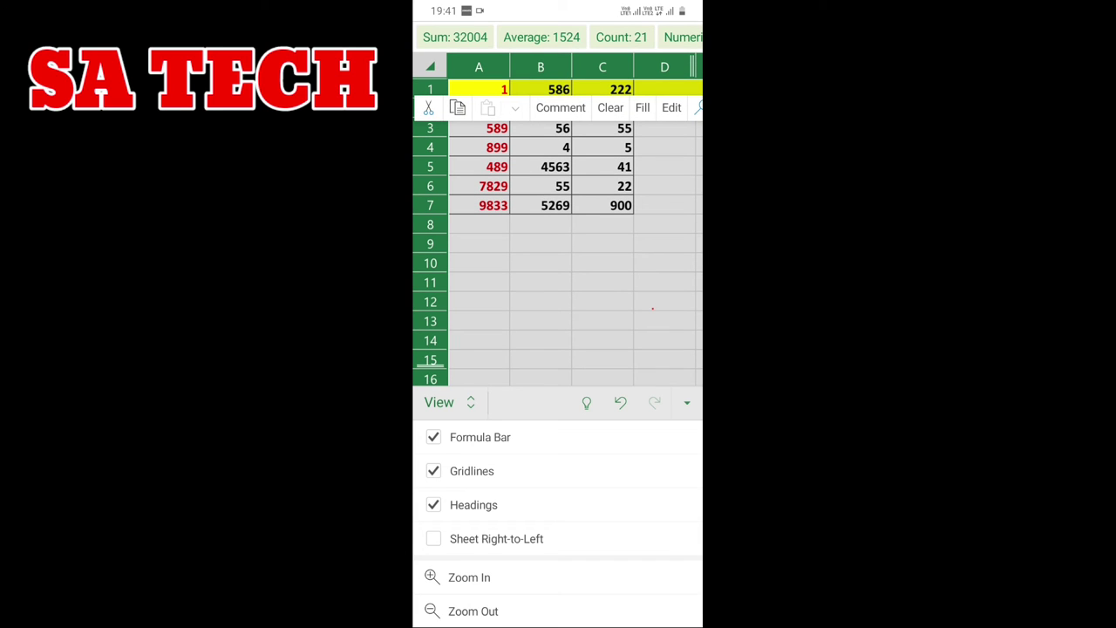
{"action": "scroll", "coordinate": [558, 107], "scroll_direction": "right", "scroll_amount": 1}
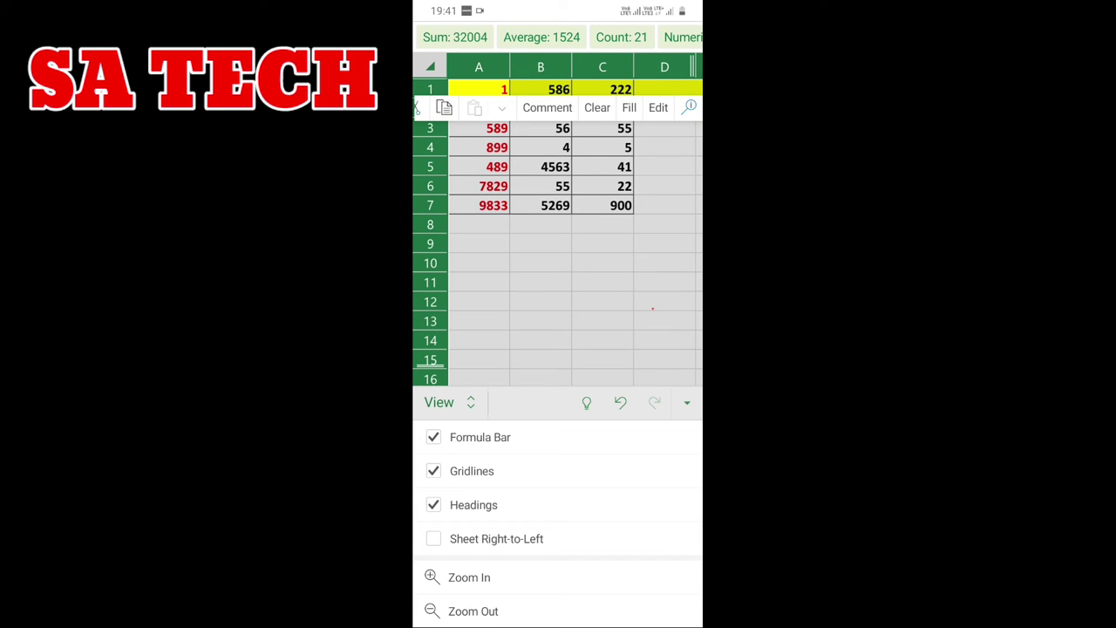
{"action": "left_click", "coordinate": [658, 107]}
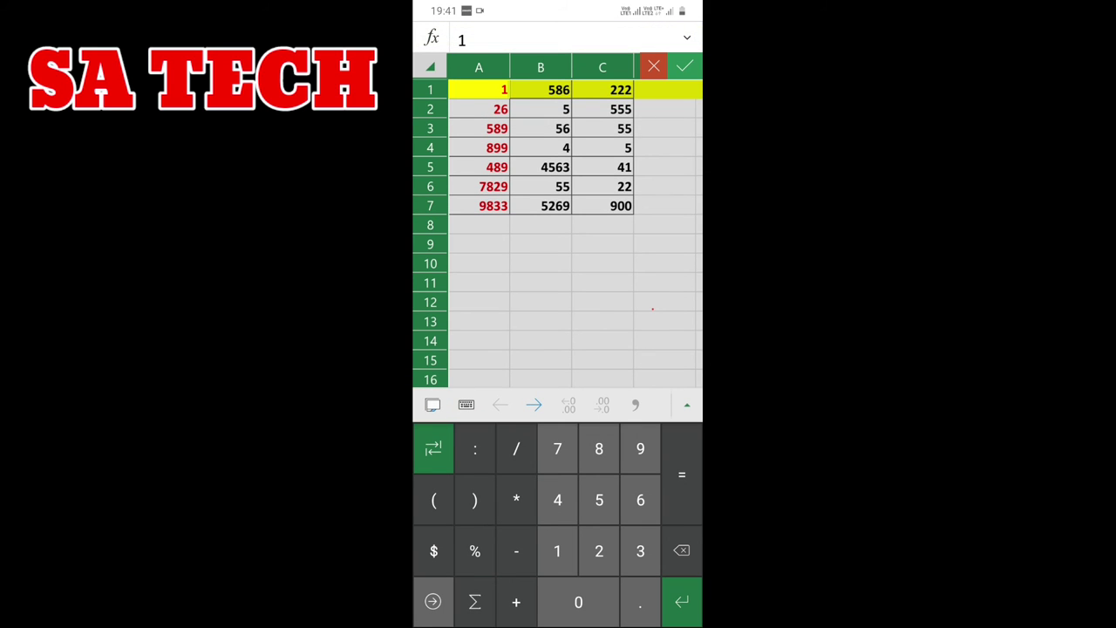
{"action": "left_click", "coordinate": [685, 66]}
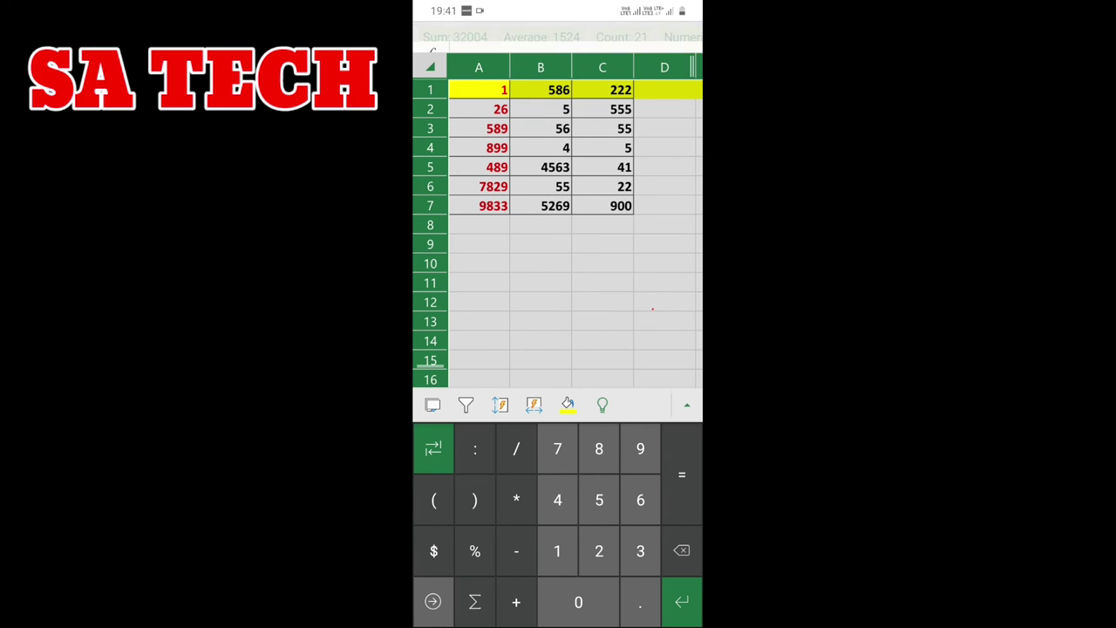
{"action": "left_click", "coordinate": [541, 148]}
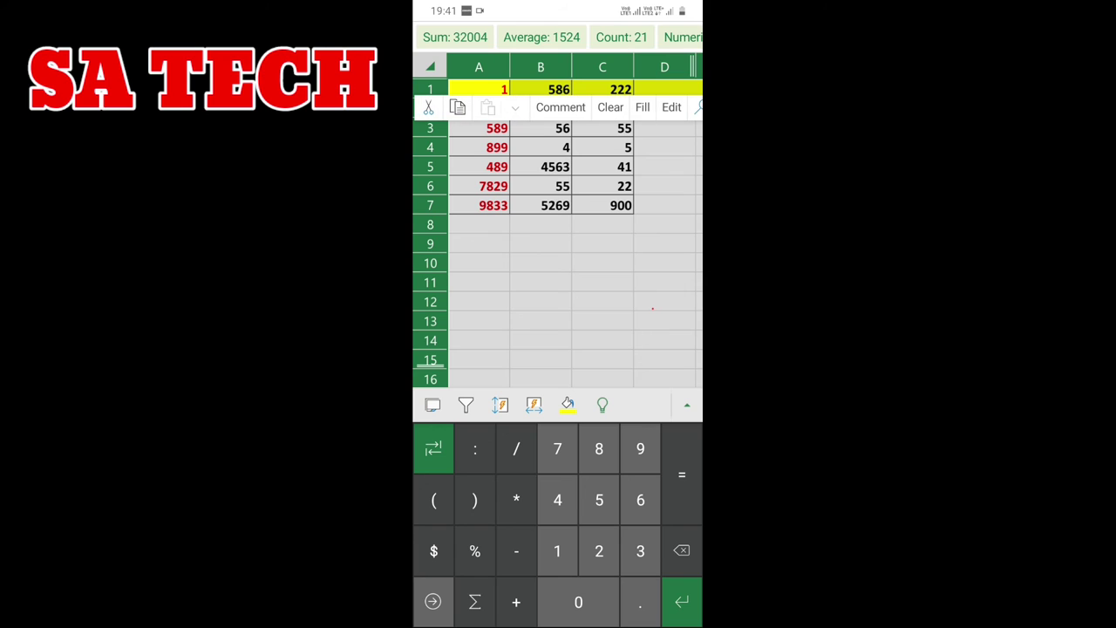
{"action": "left_click", "coordinate": [568, 404]}
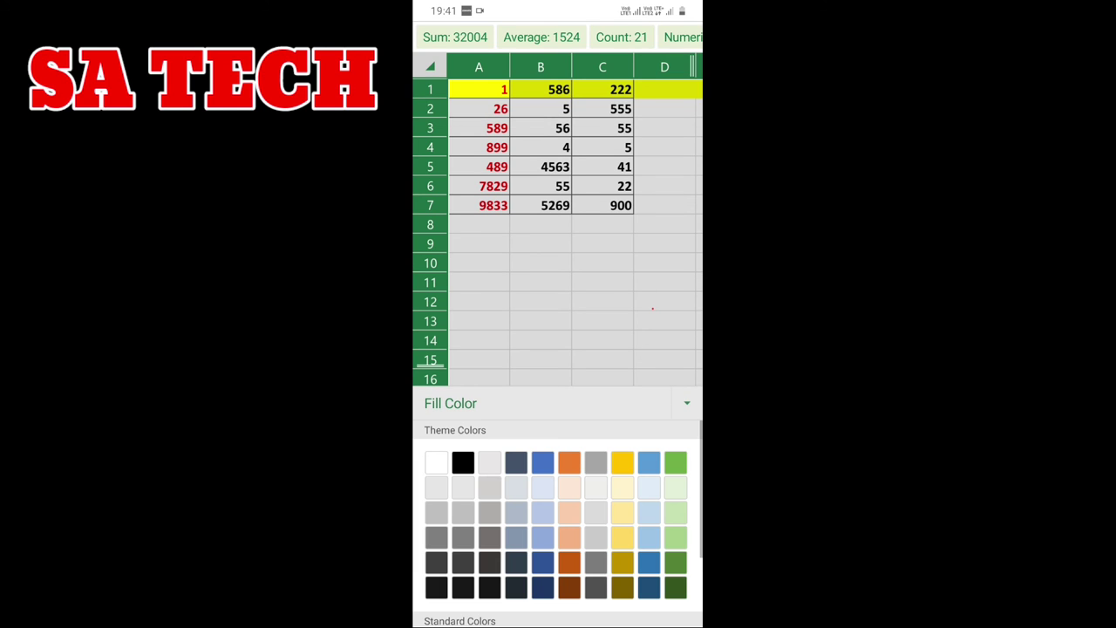
{"action": "left_click", "coordinate": [515, 462]}
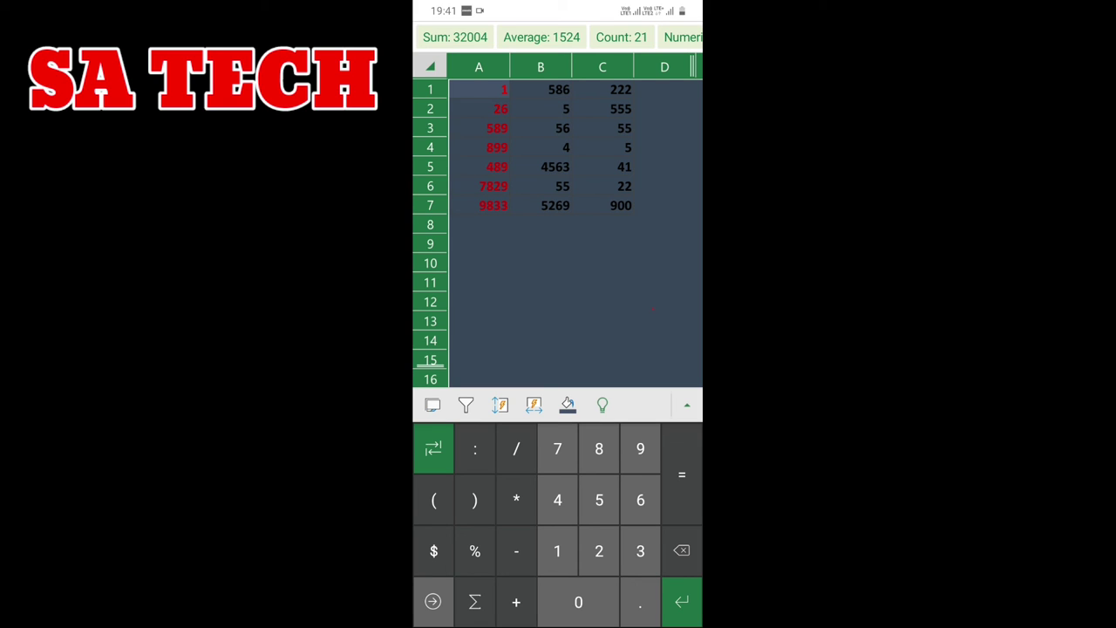
{"action": "key", "text": "Escape"}
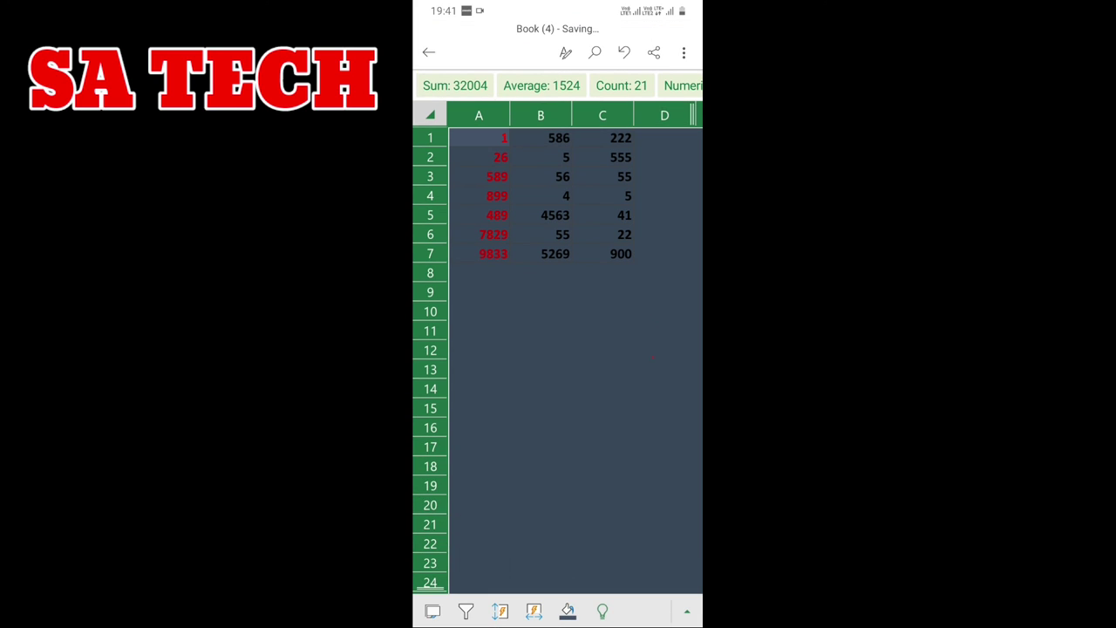
{"action": "left_click", "coordinate": [440, 601]}
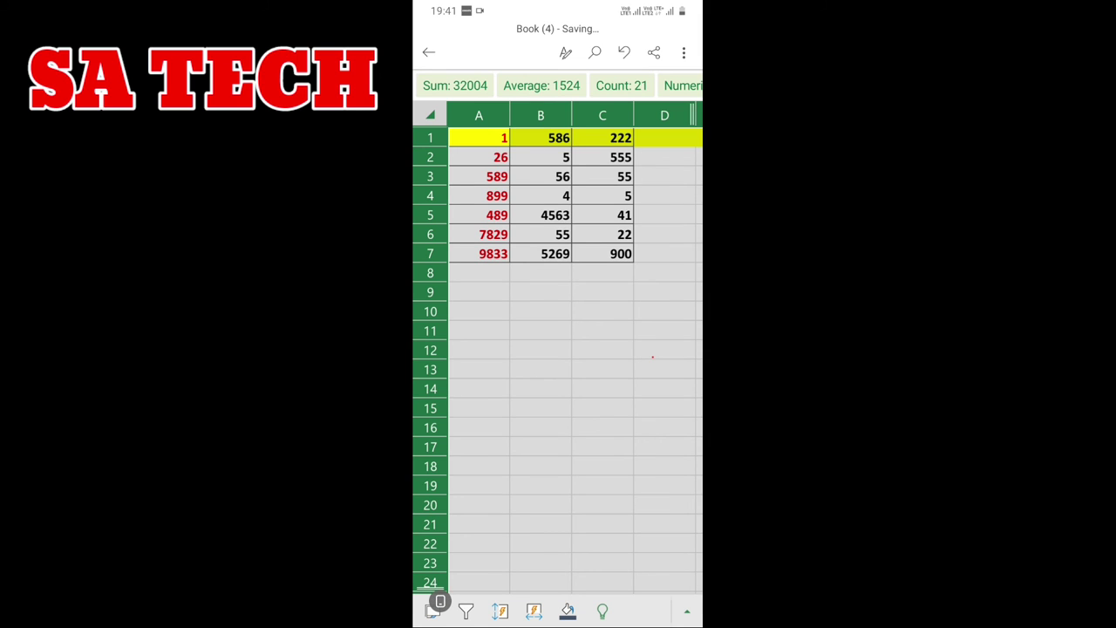
In the sheet's print options, set the paper size to ISO A4.
{"action": "left_click", "coordinate": [683, 52]}
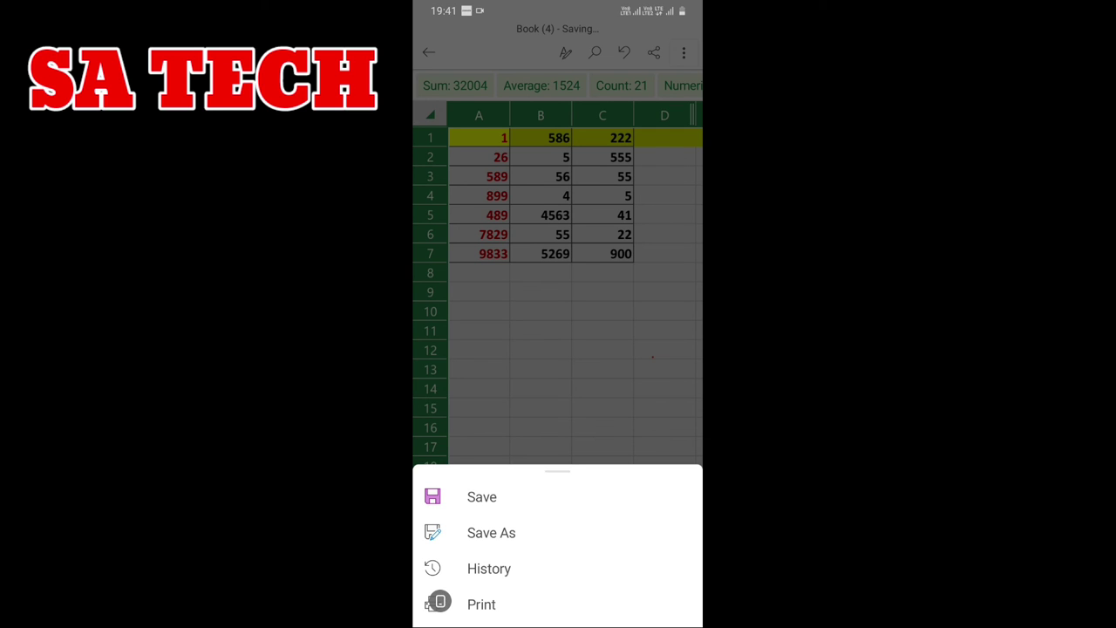
{"action": "left_click", "coordinate": [482, 605]}
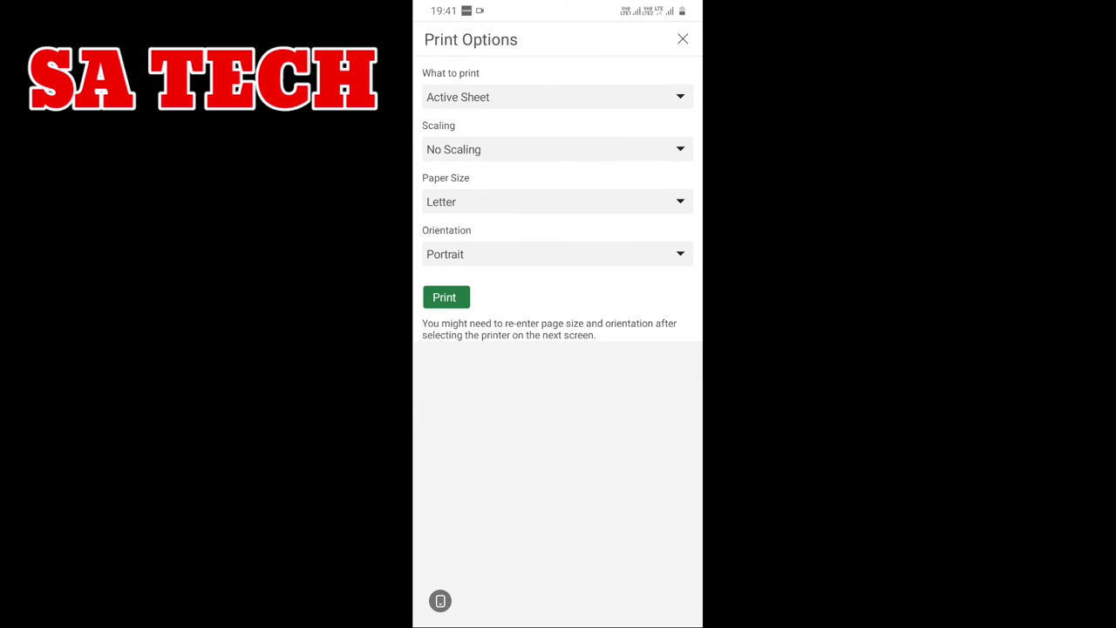
{"action": "left_click", "coordinate": [558, 149]}
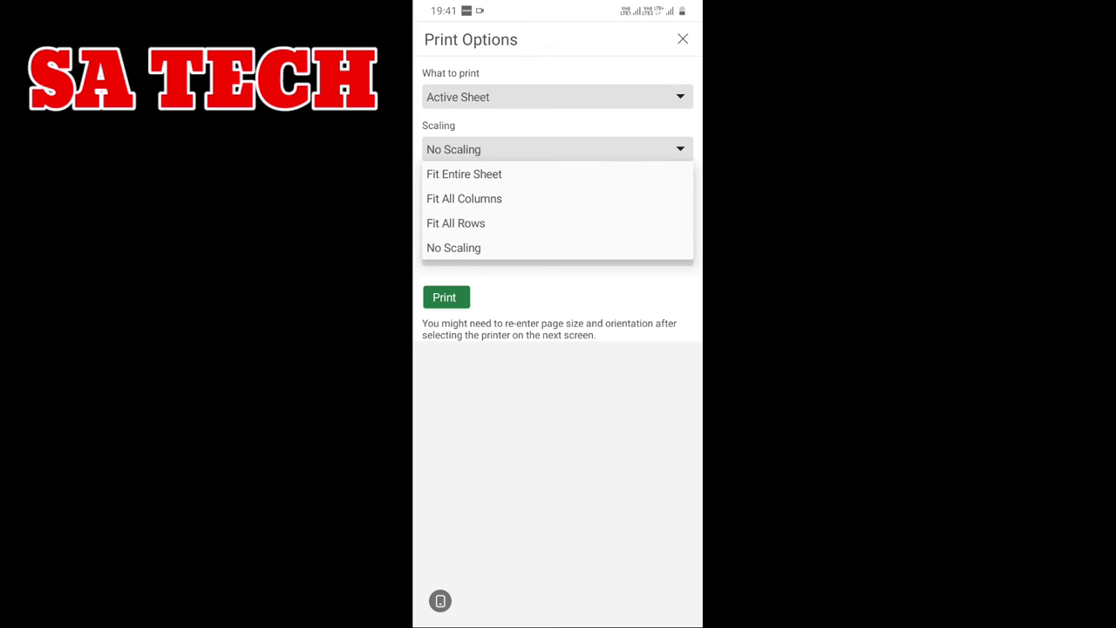
{"action": "left_click", "coordinate": [558, 202]}
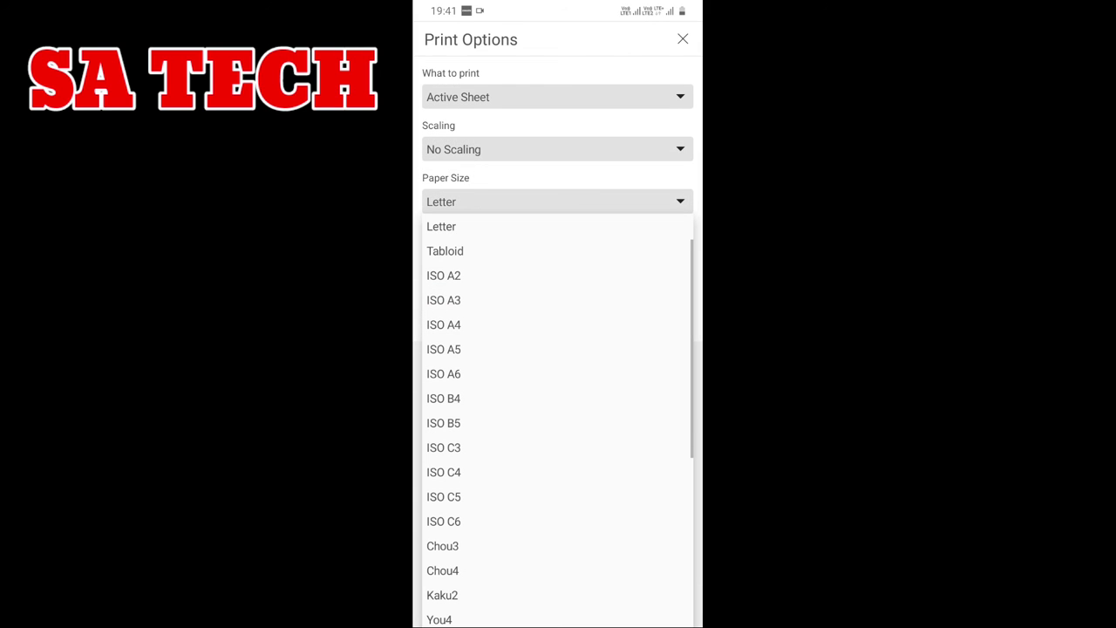
{"action": "scroll", "coordinate": [558, 419], "scroll_direction": "down", "scroll_amount": 5}
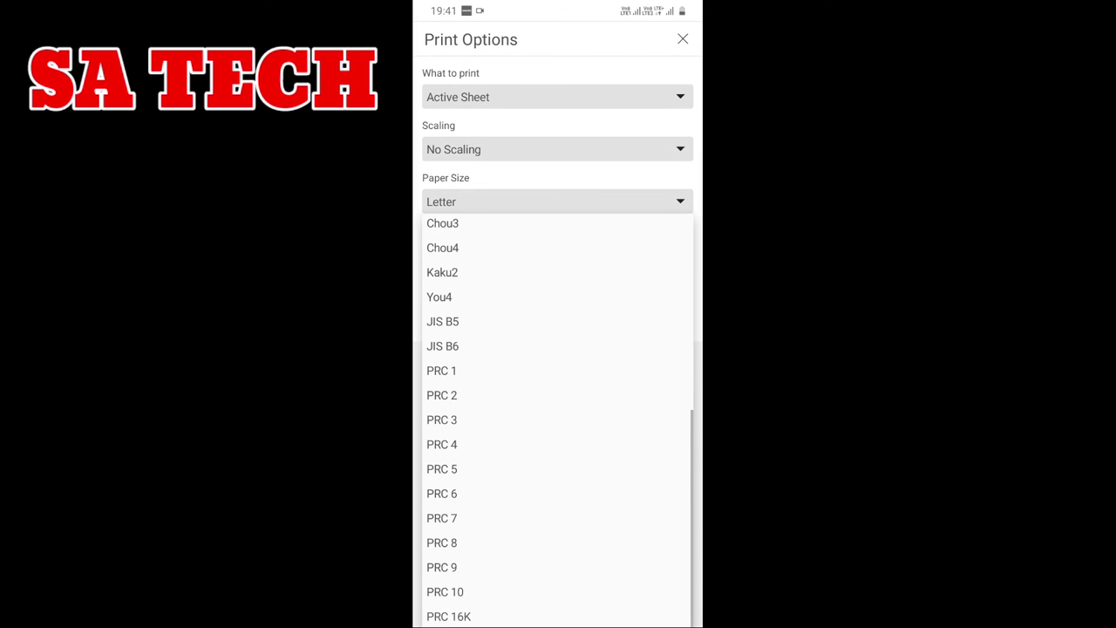
{"action": "scroll", "coordinate": [558, 418], "scroll_direction": "up", "scroll_amount": 3}
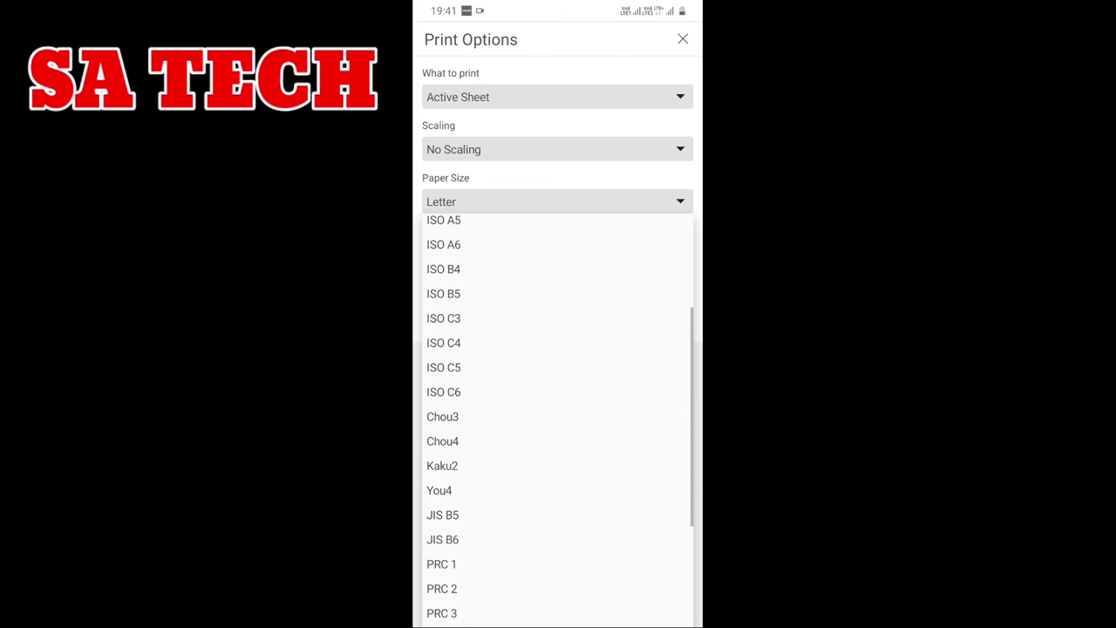
{"action": "left_click", "coordinate": [444, 244]}
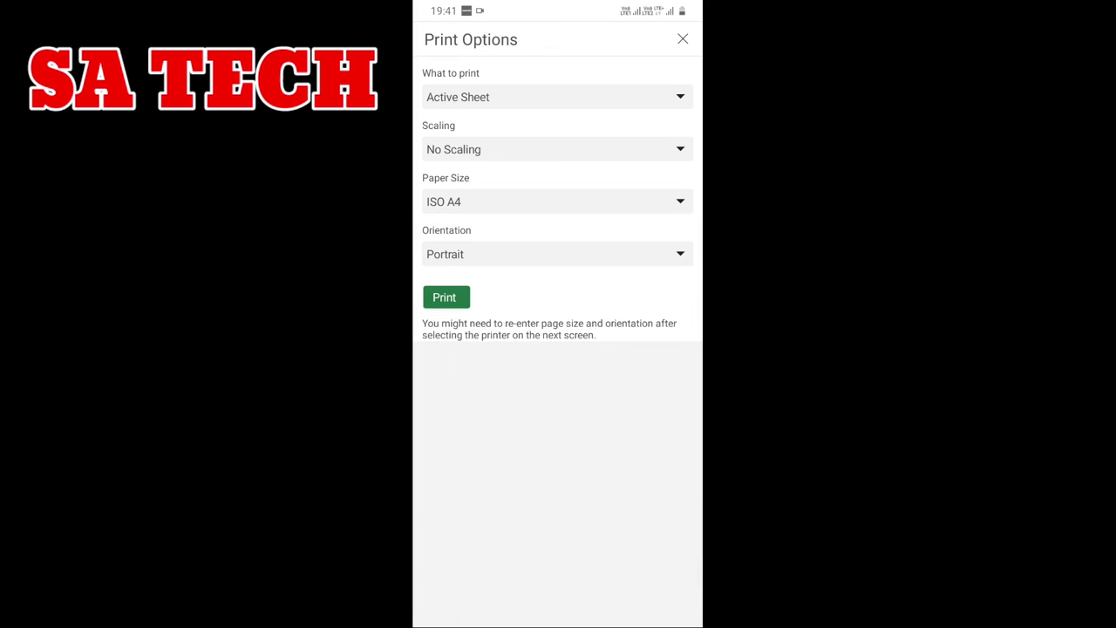
Preview the printed page, check the printer destinations, then return to the workbook.
{"action": "left_click", "coordinate": [446, 297]}
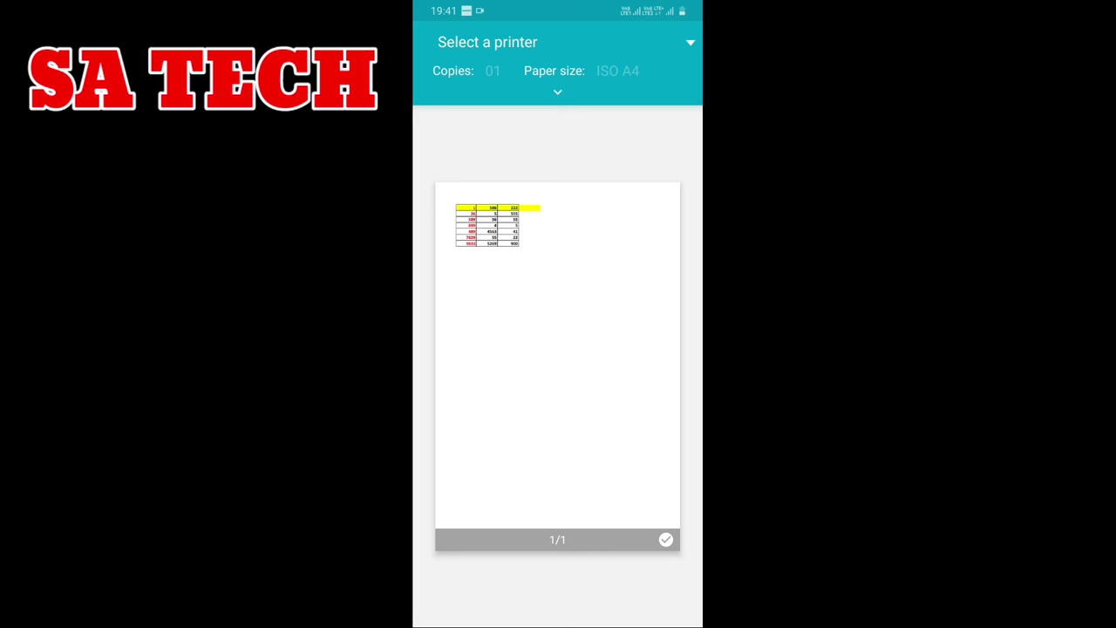
{"action": "left_click", "coordinate": [558, 42]}
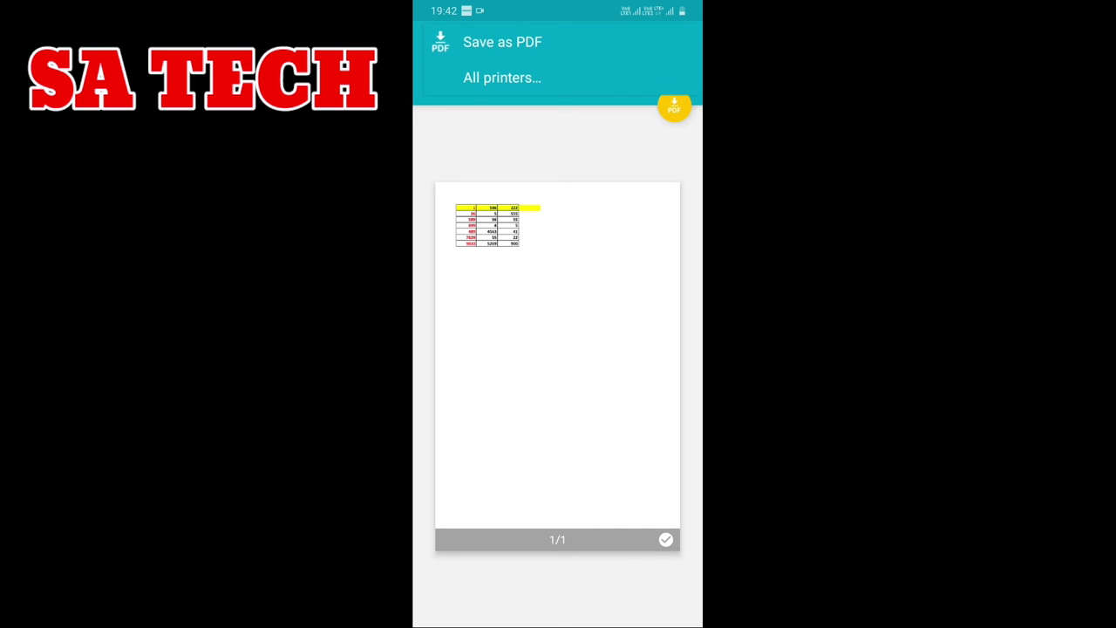
{"action": "key", "text": "Escape"}
{"action": "key", "text": "Escape"}
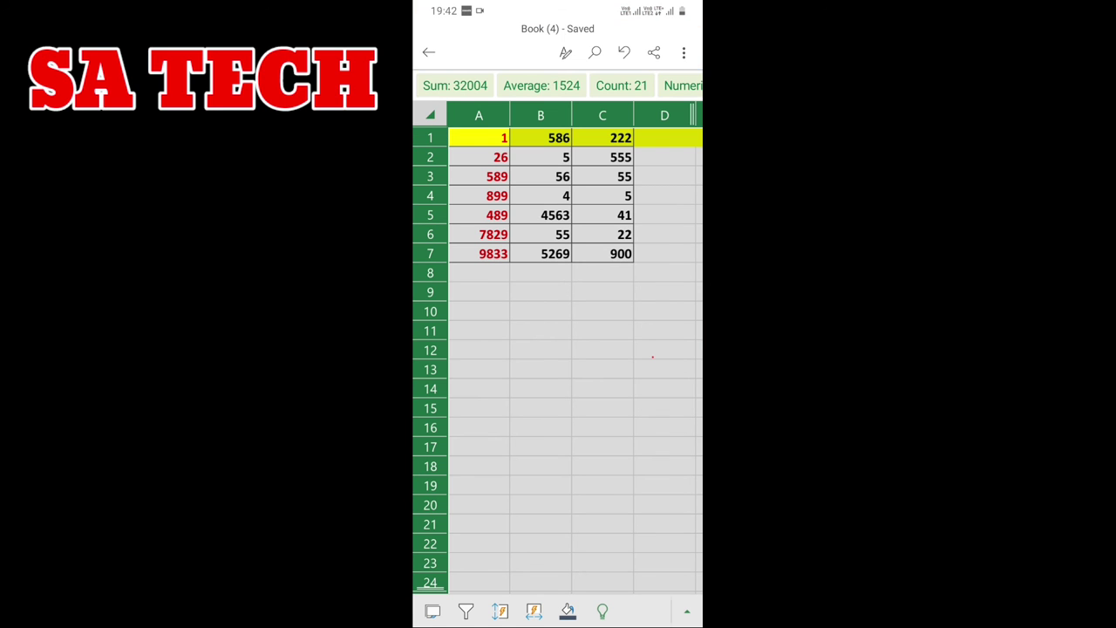
Select B10, share Book (4) as a PDF attachment, and expand the list of apps.
{"action": "left_click", "coordinate": [540, 311]}
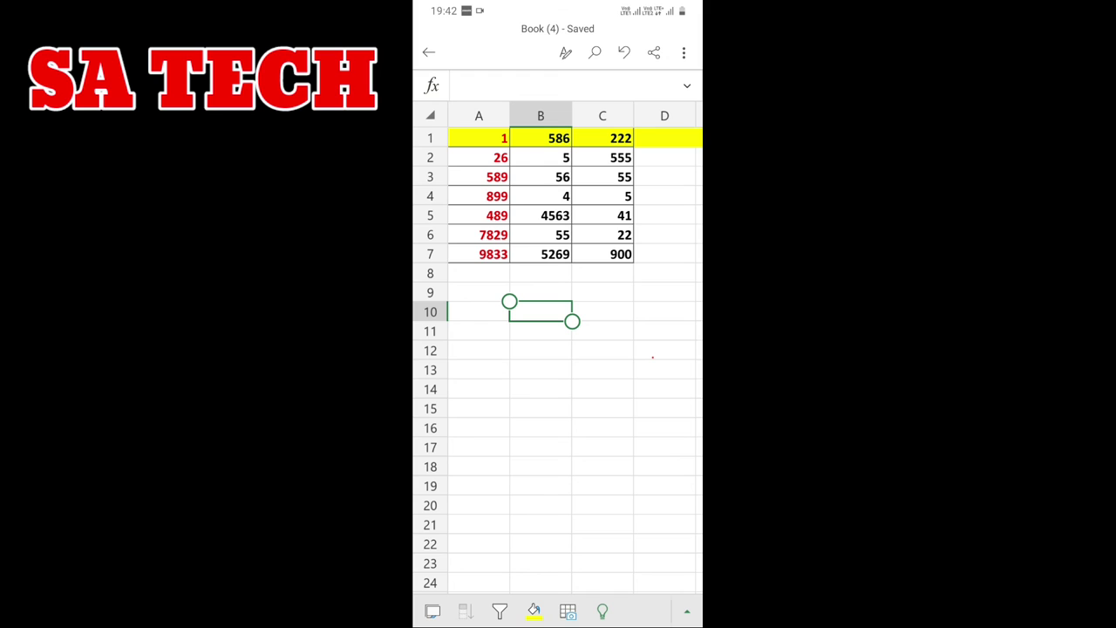
{"action": "left_click", "coordinate": [654, 52]}
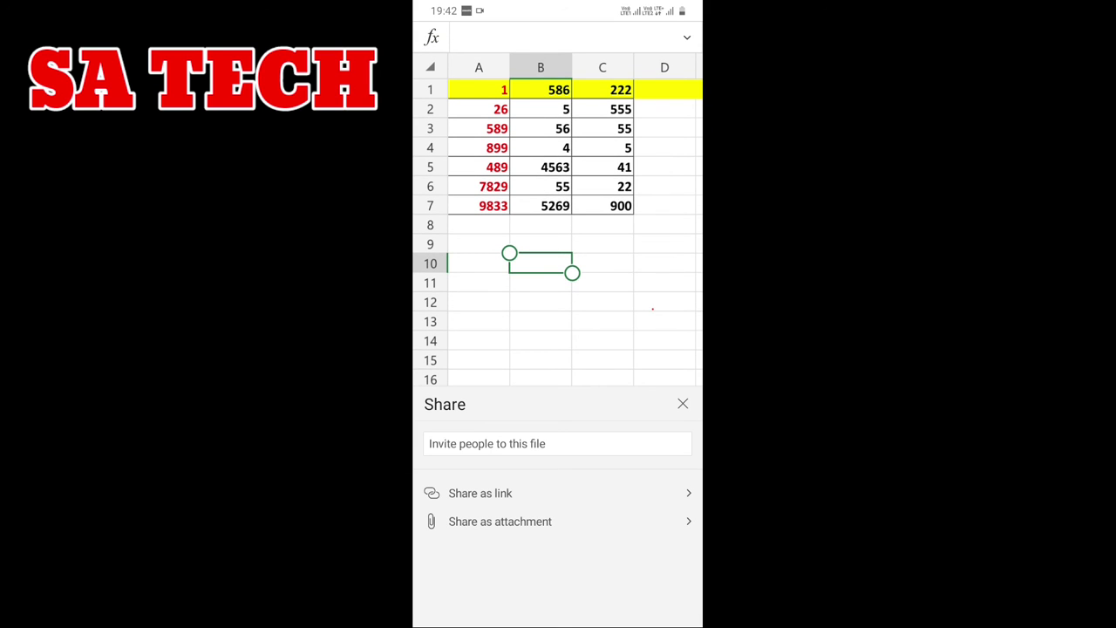
{"action": "left_click", "coordinate": [499, 520]}
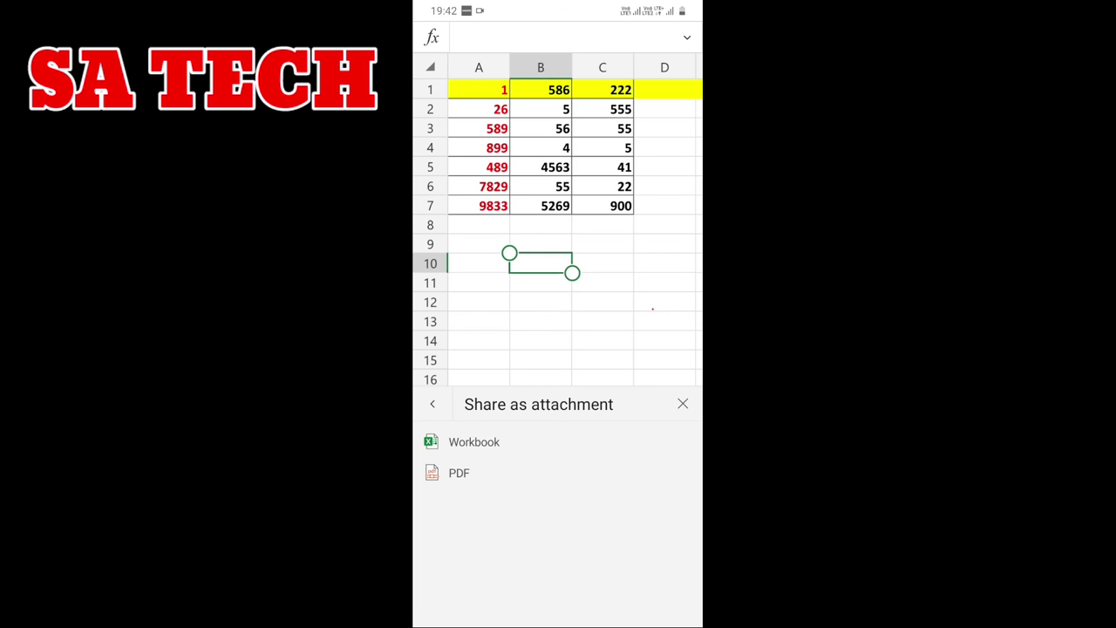
{"action": "left_click", "coordinate": [459, 472]}
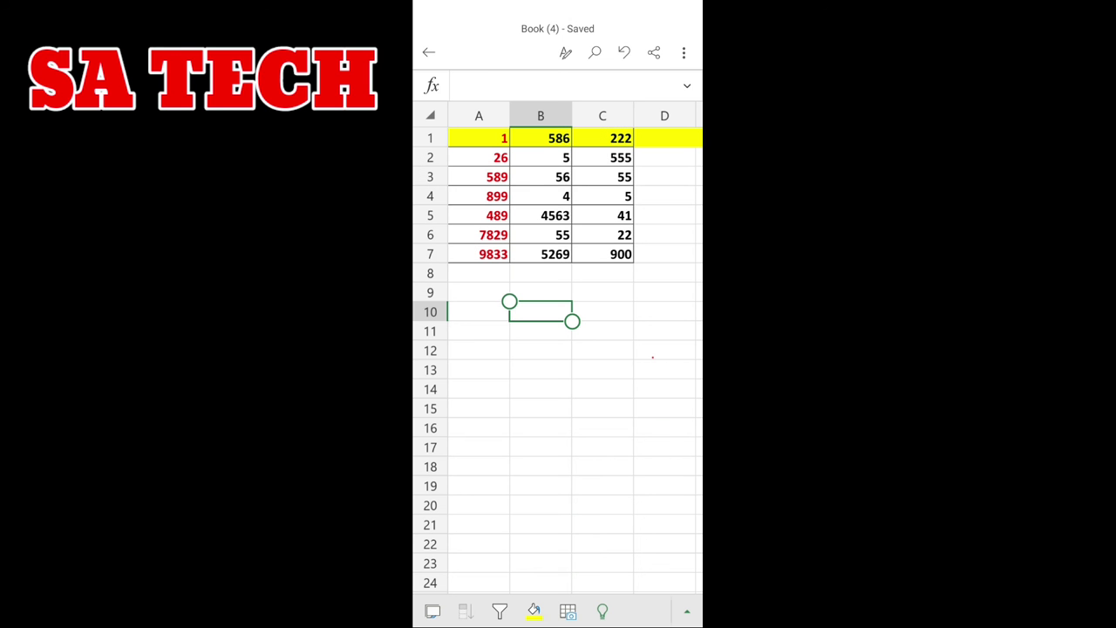
{"action": "left_click_drag", "start_coordinate": [558, 436], "coordinate": [558, 235]}
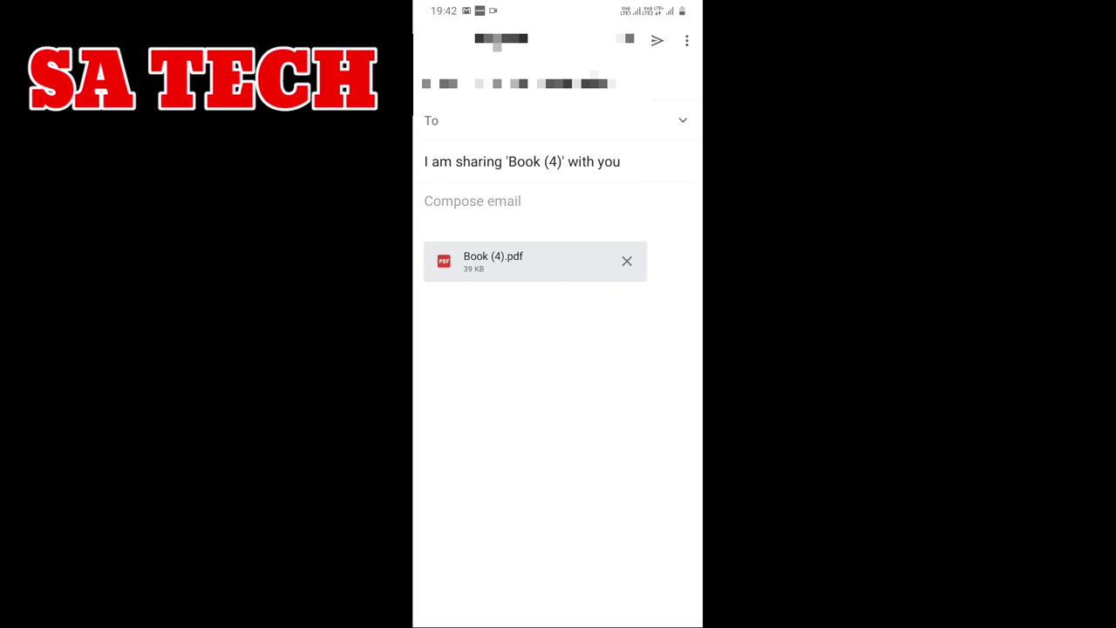
Close the Gmail message carrying Book (4).pdf so it is kept as a draft.
{"action": "key", "text": "Escape"}
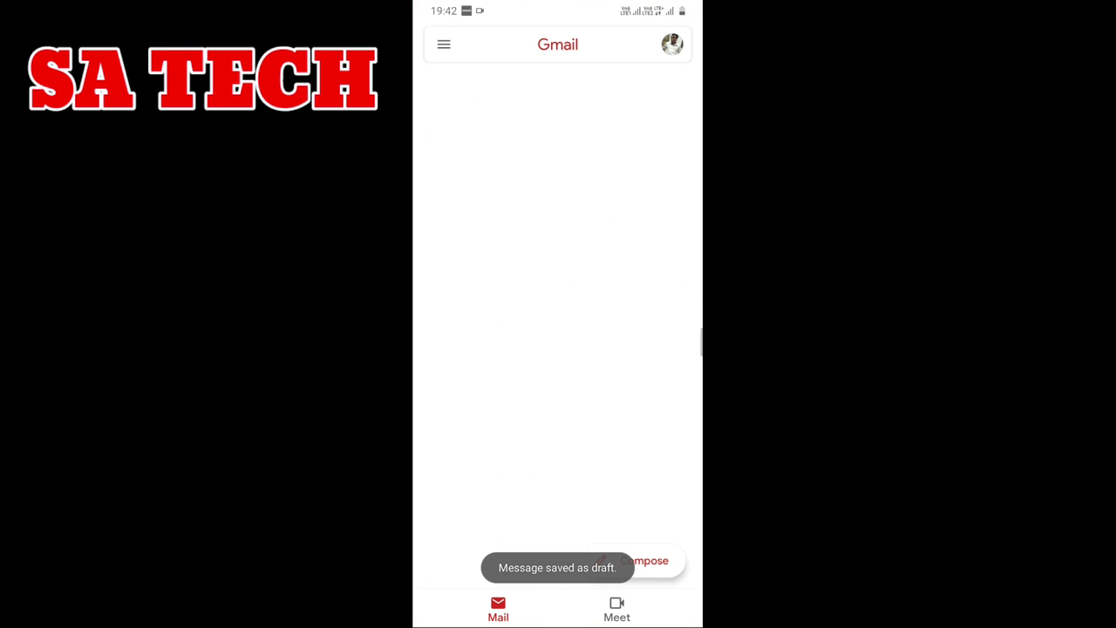
Leave Gmail for the Android home screen.
{"action": "key", "text": "Escape"}
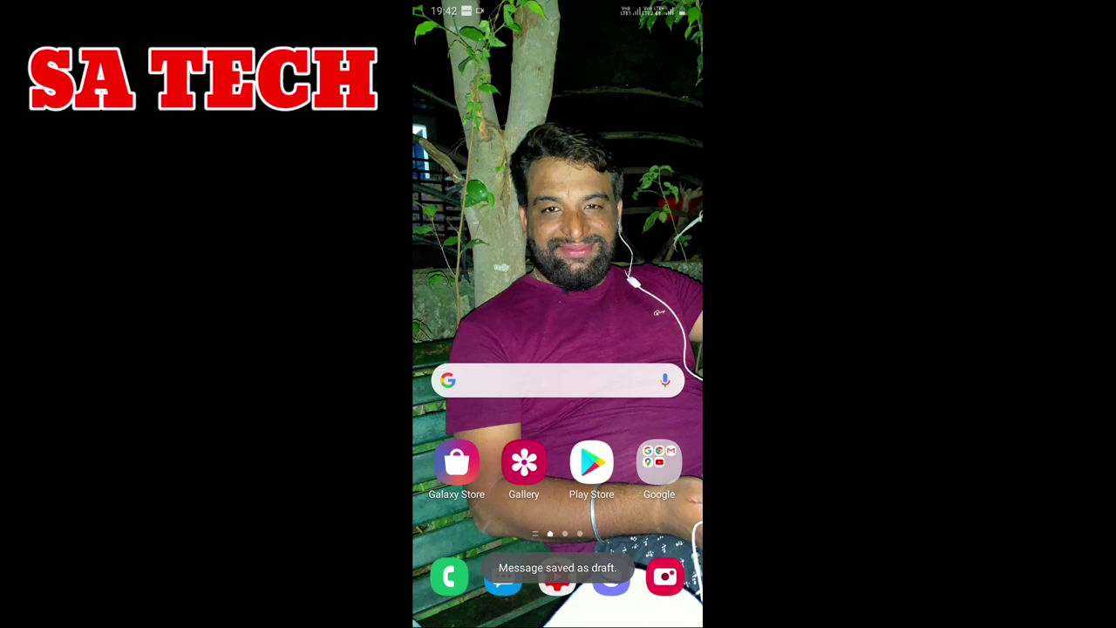